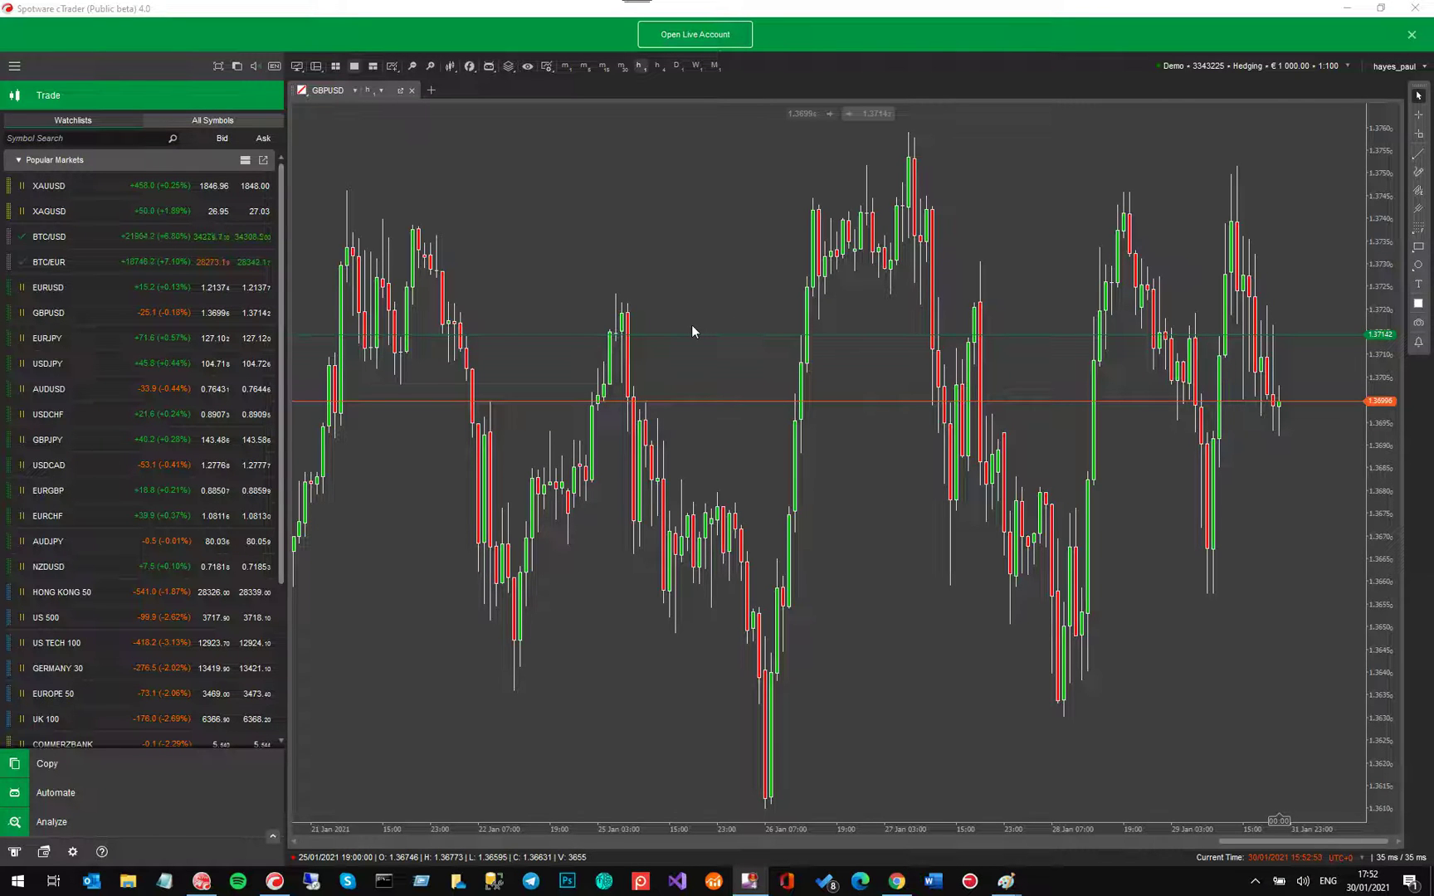
Step: Close the green Open Live Account banner above the GBPUSD chart
left_click(1411, 36)
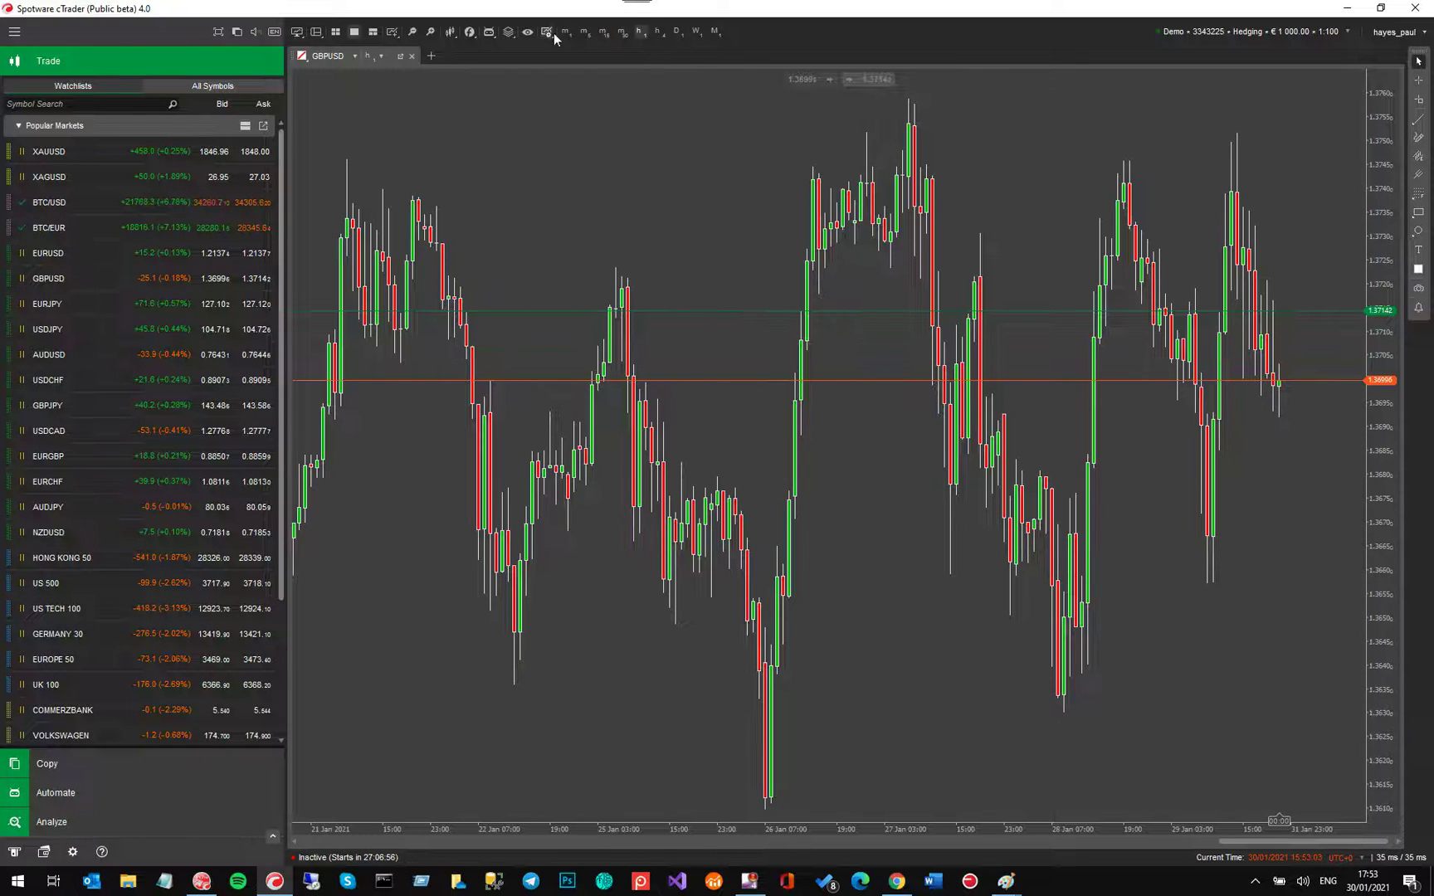
left_click(297, 32)
left_click(297, 32)
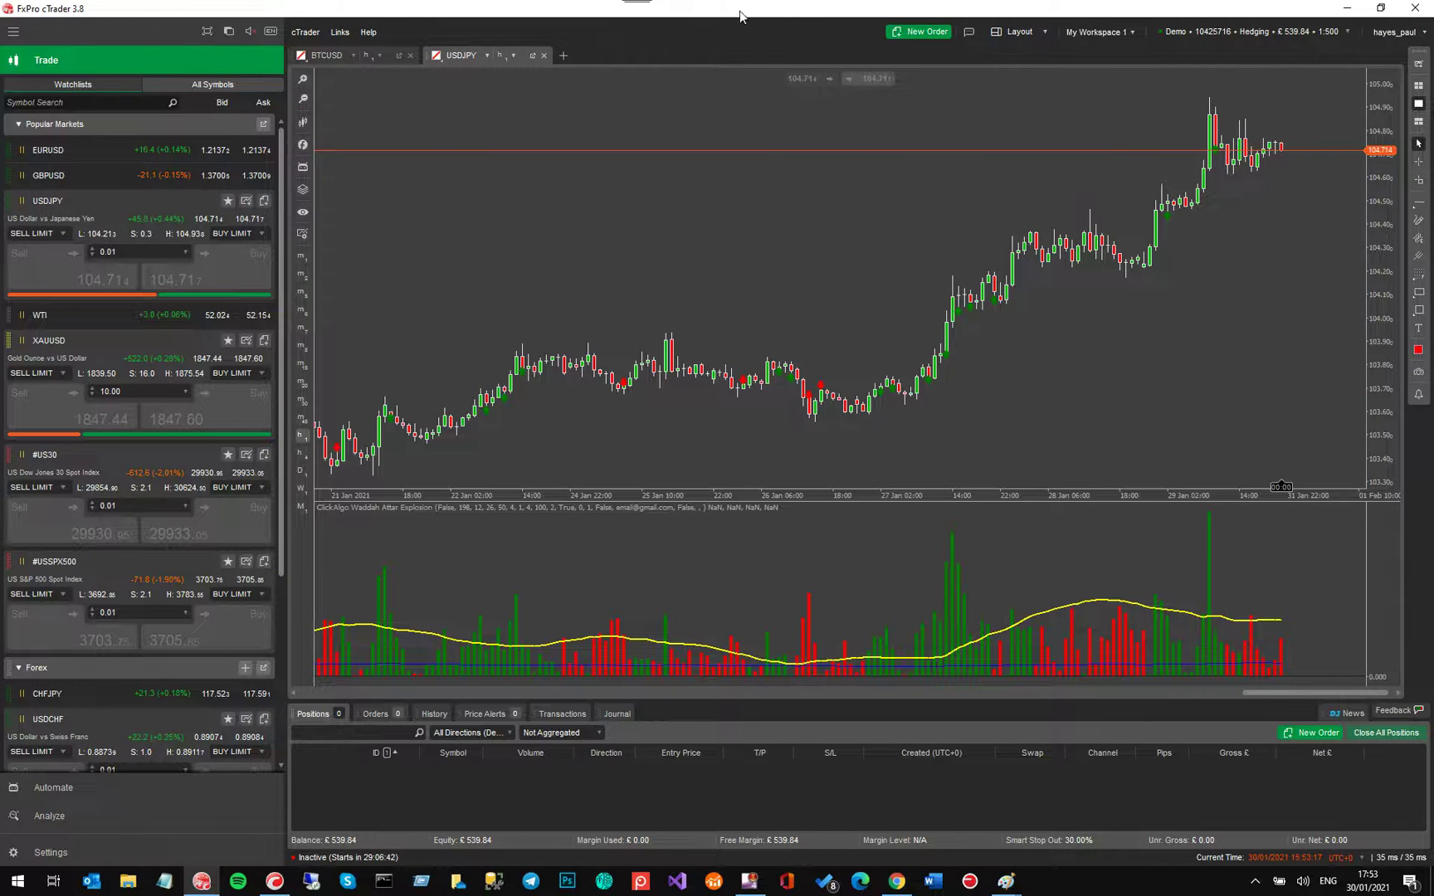
left_click(1346, 7)
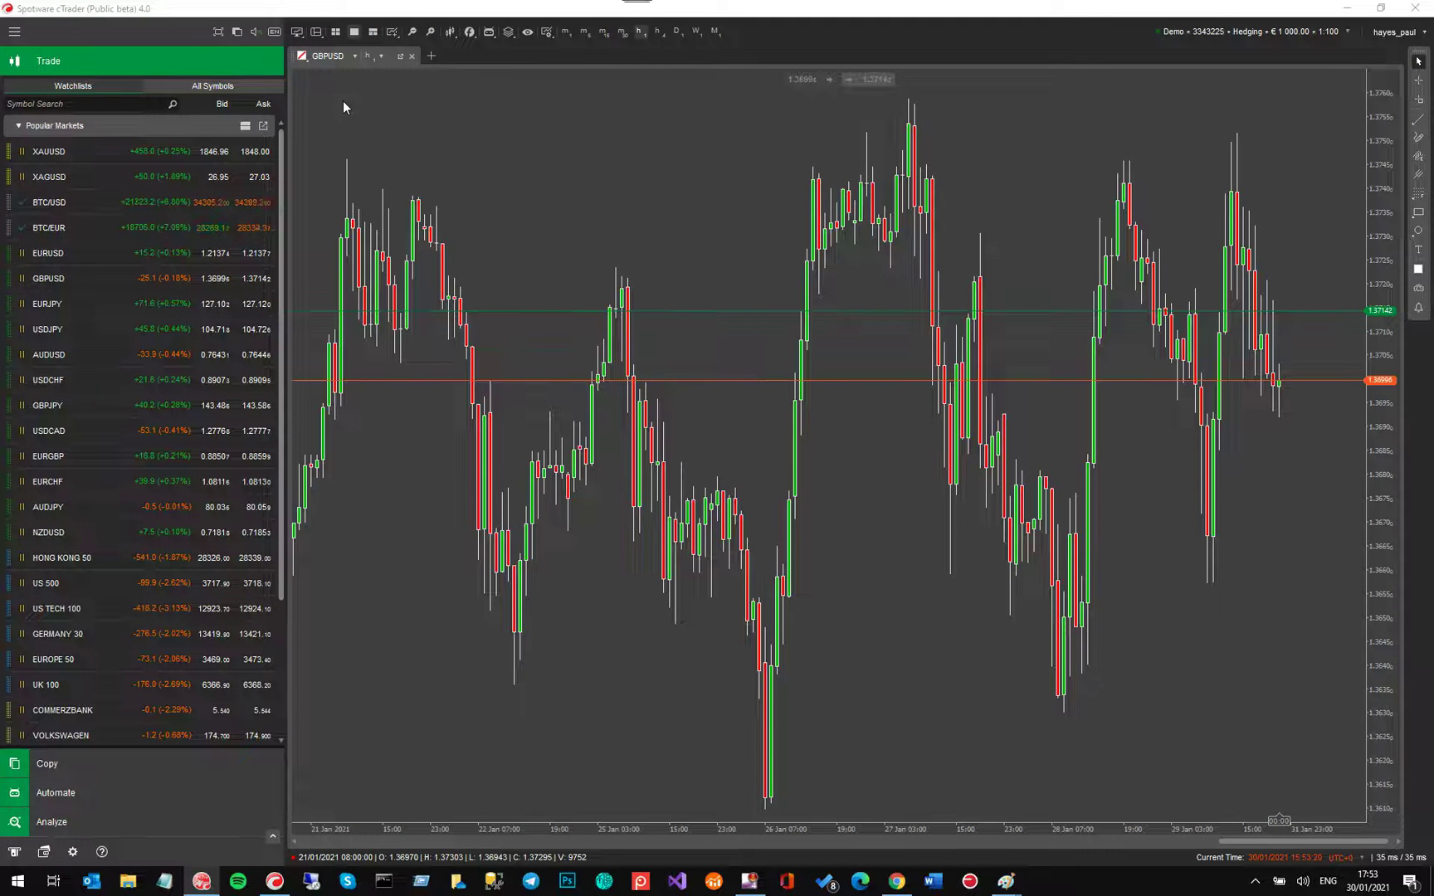
left_click(301, 33)
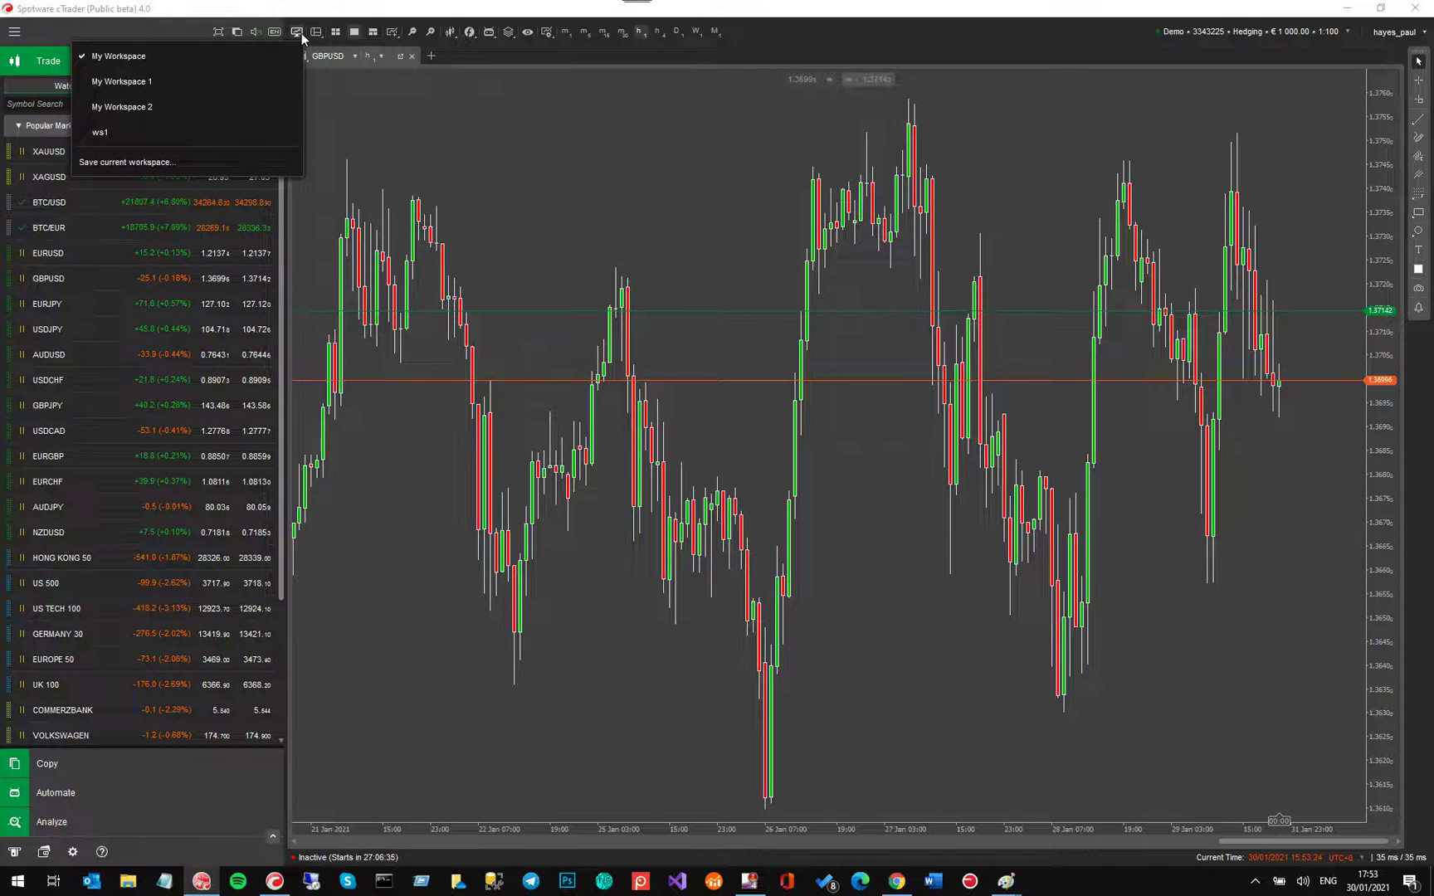
left_click(316, 33)
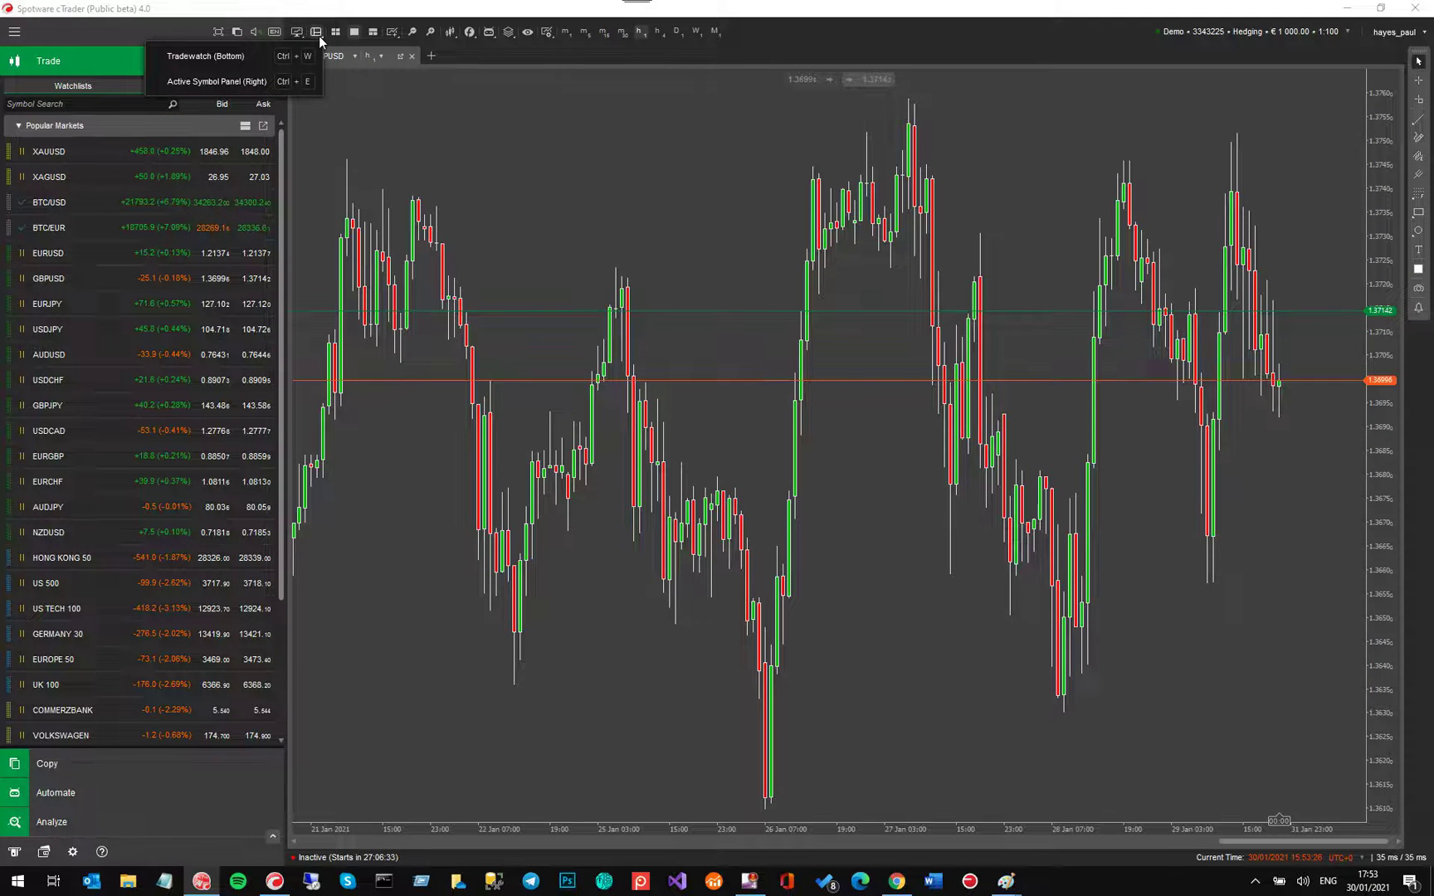
left_click(236, 58)
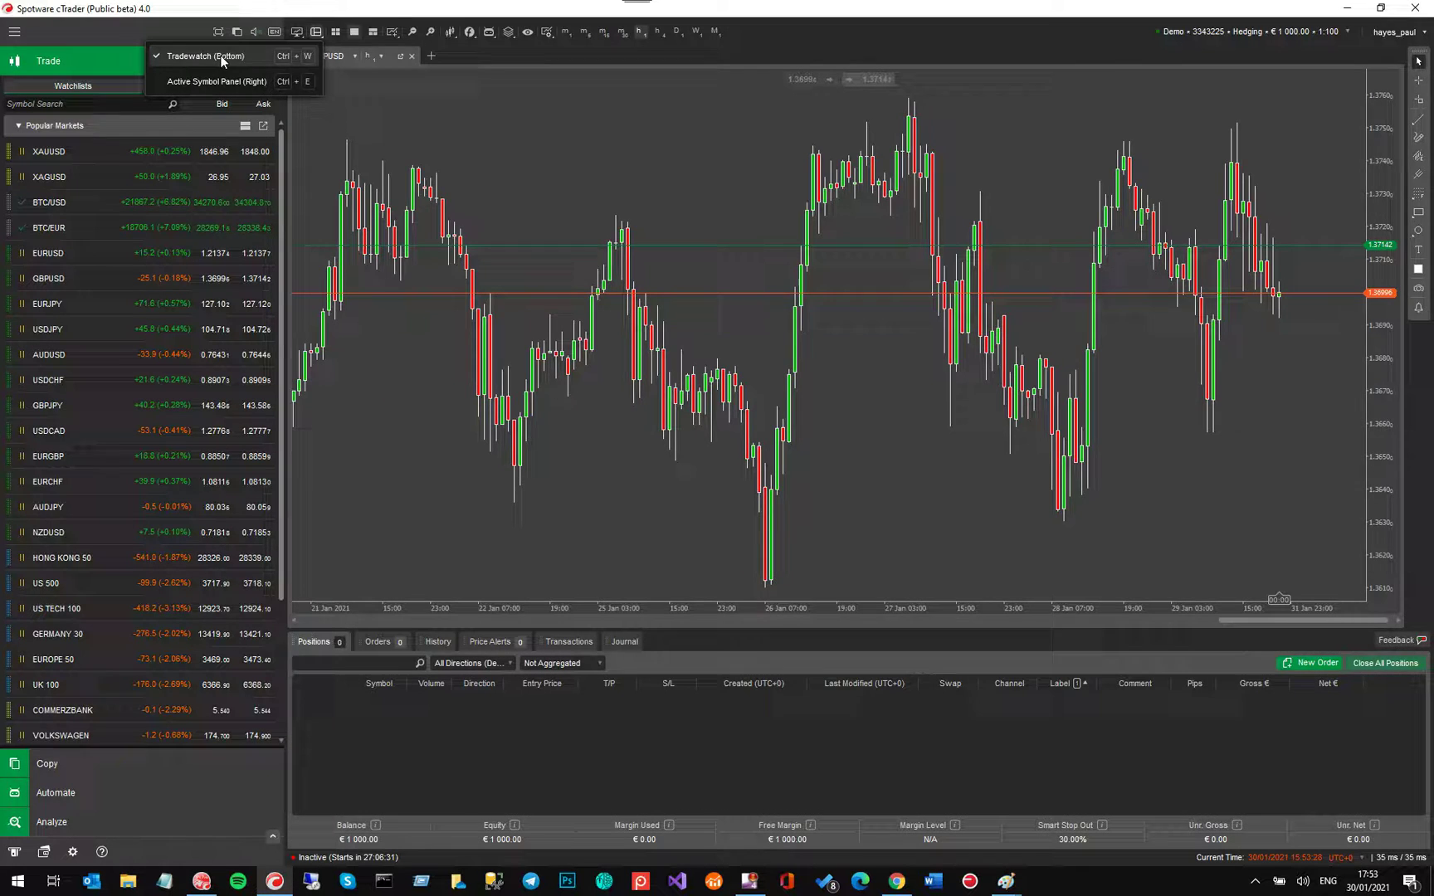
left_click(225, 83)
left_click(225, 83)
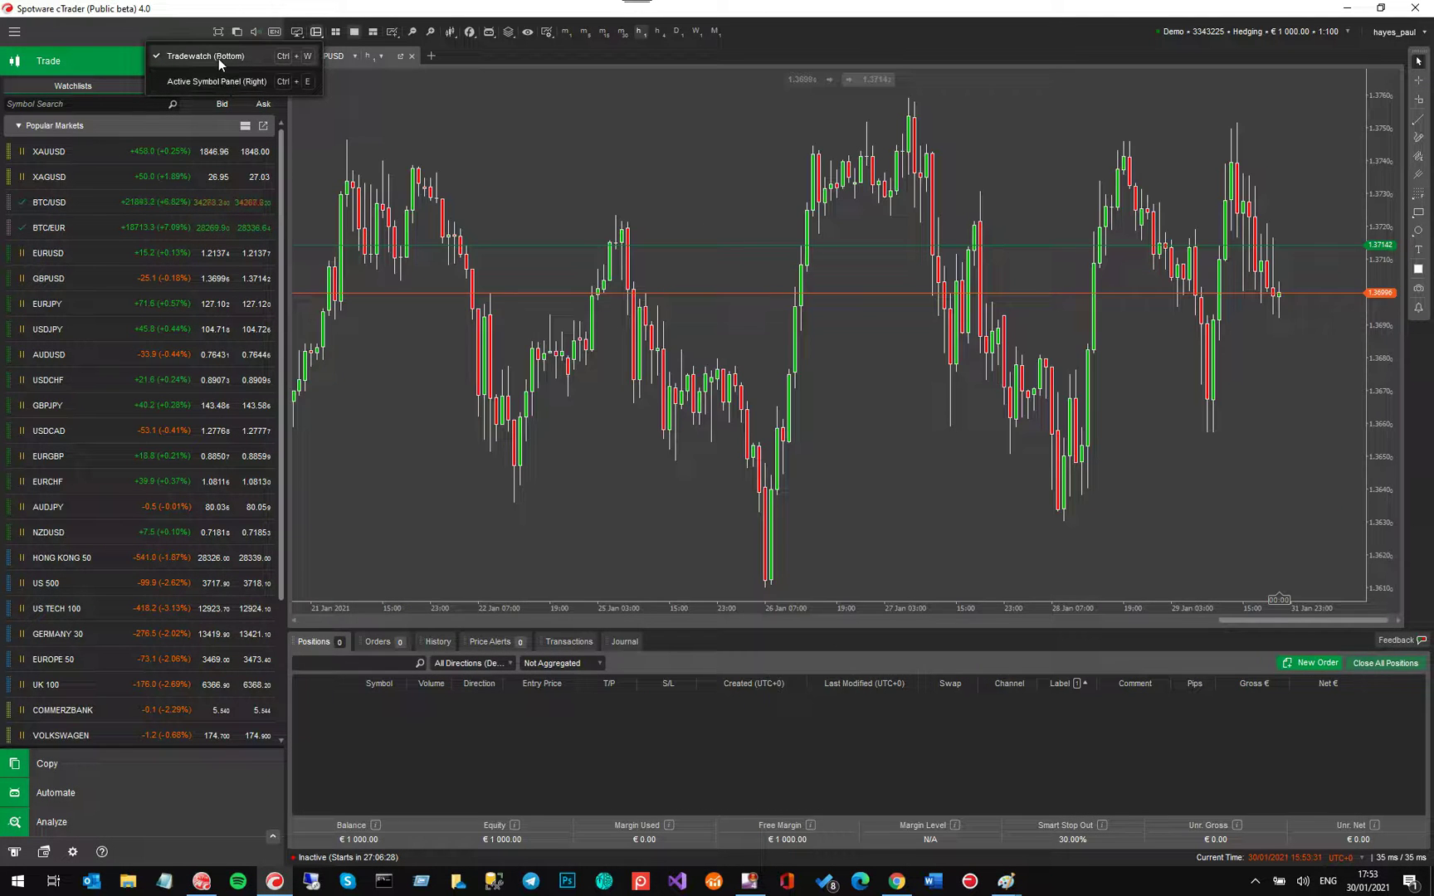
left_click(219, 58)
left_click(294, 33)
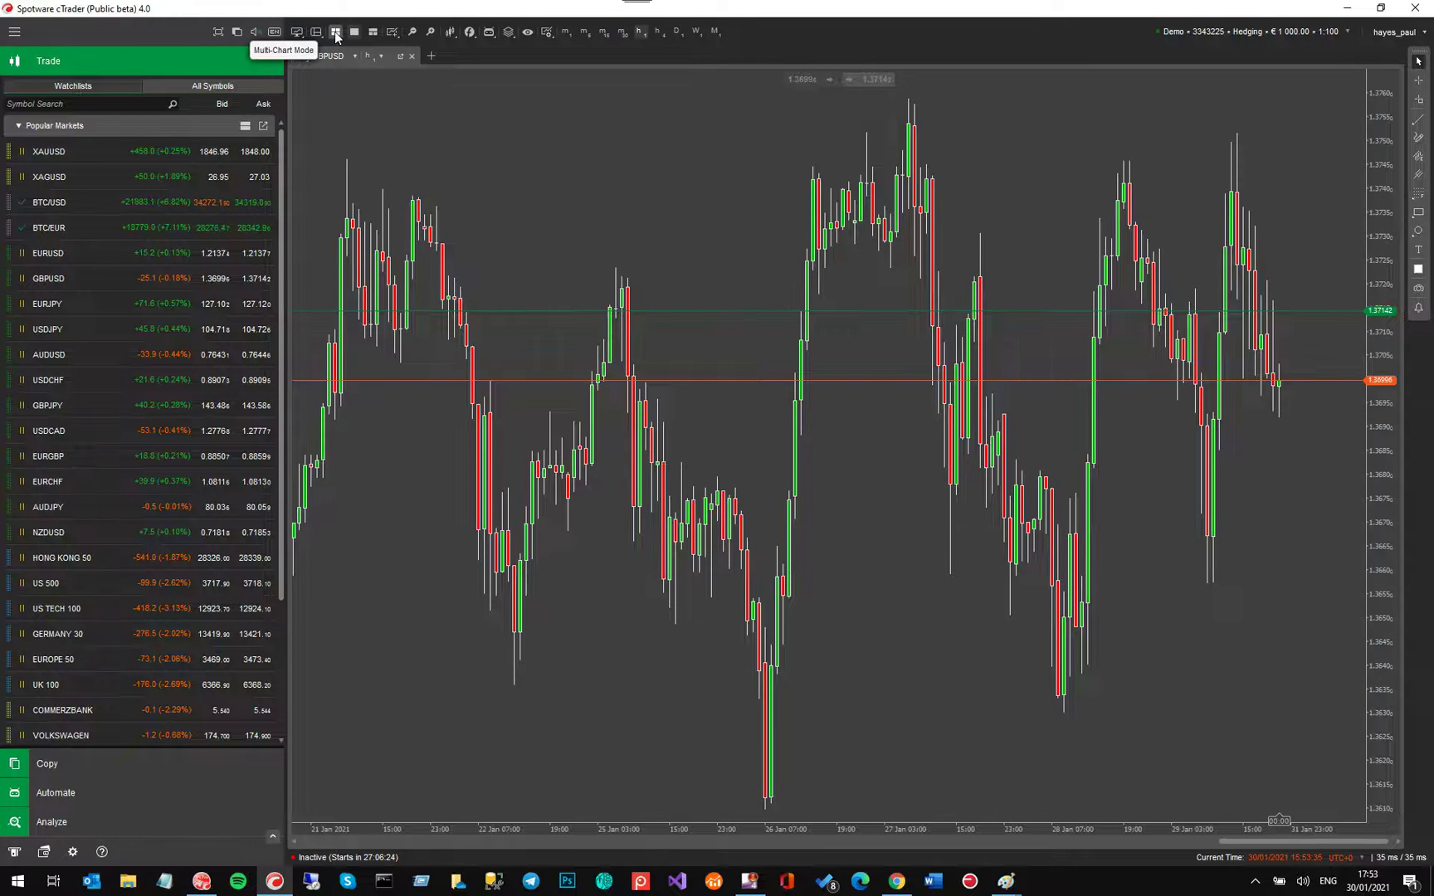
Step: Zoom the GBPUSD chart in to about 60% so the candles are wider
left_click(393, 34)
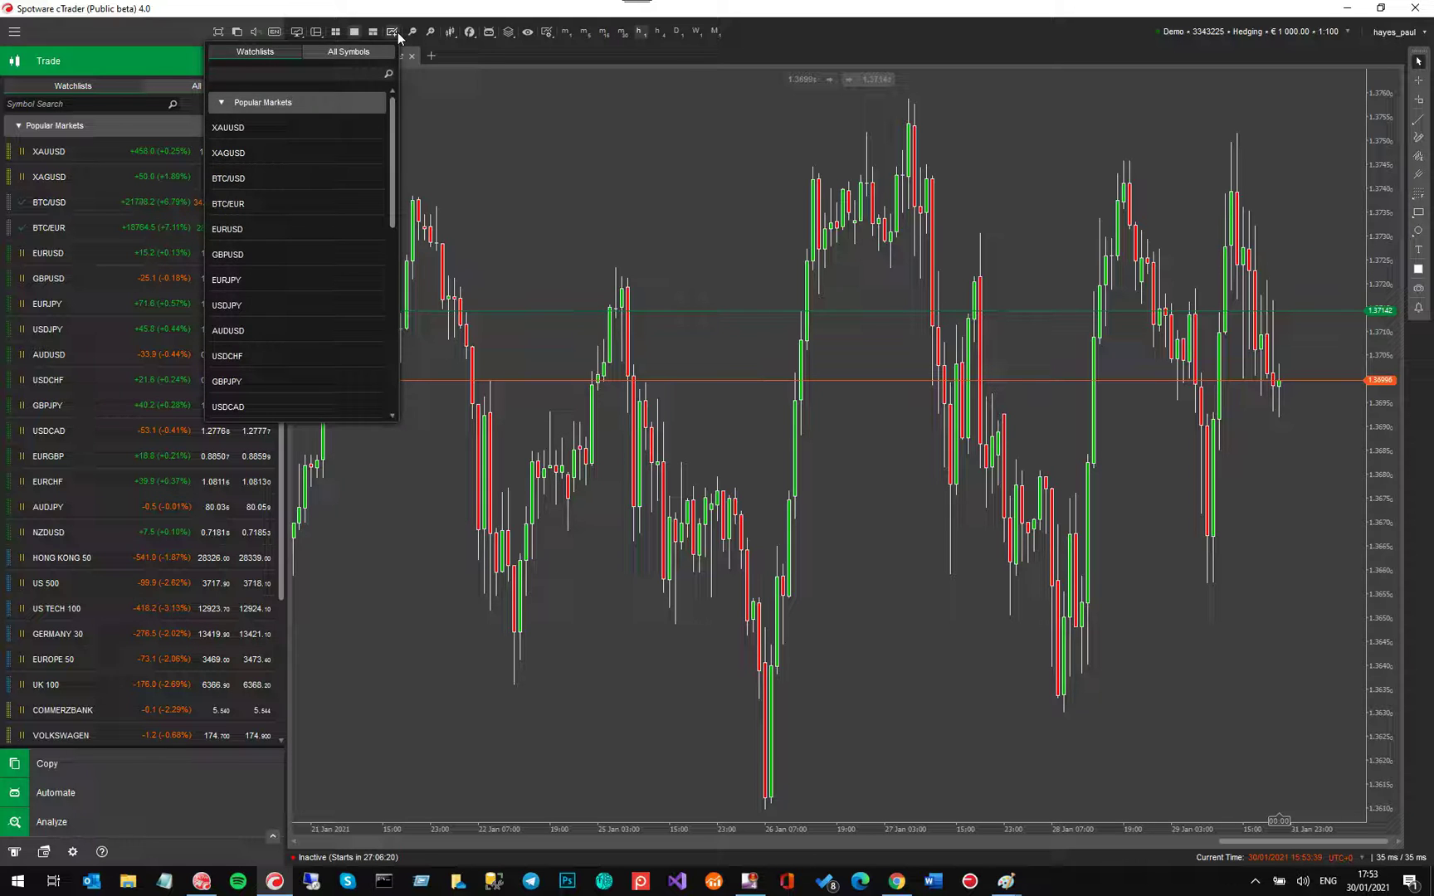
mouse_move(411, 38)
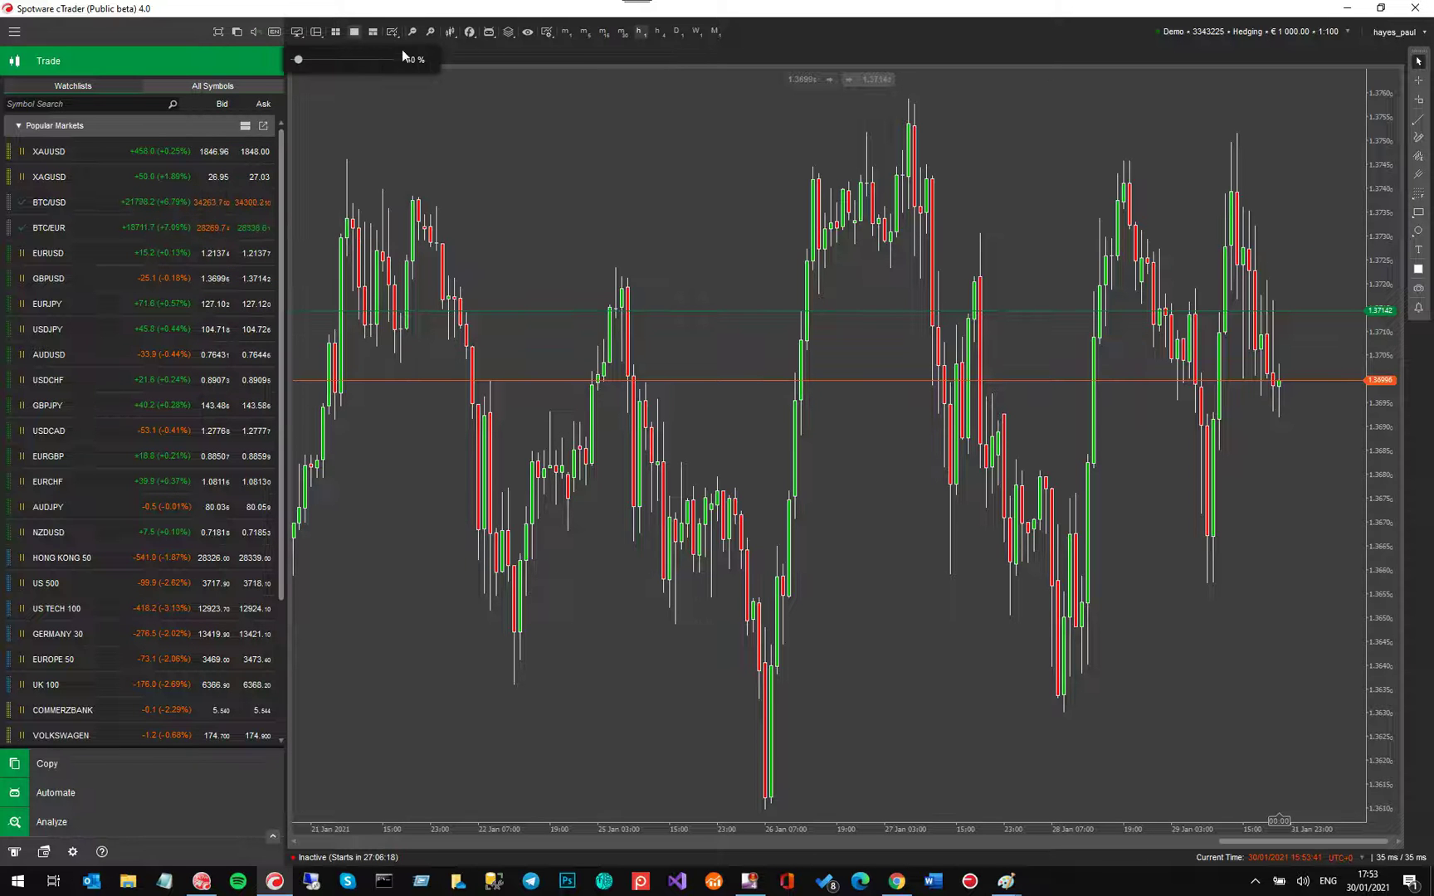
left_click_drag(298, 61, 303, 74)
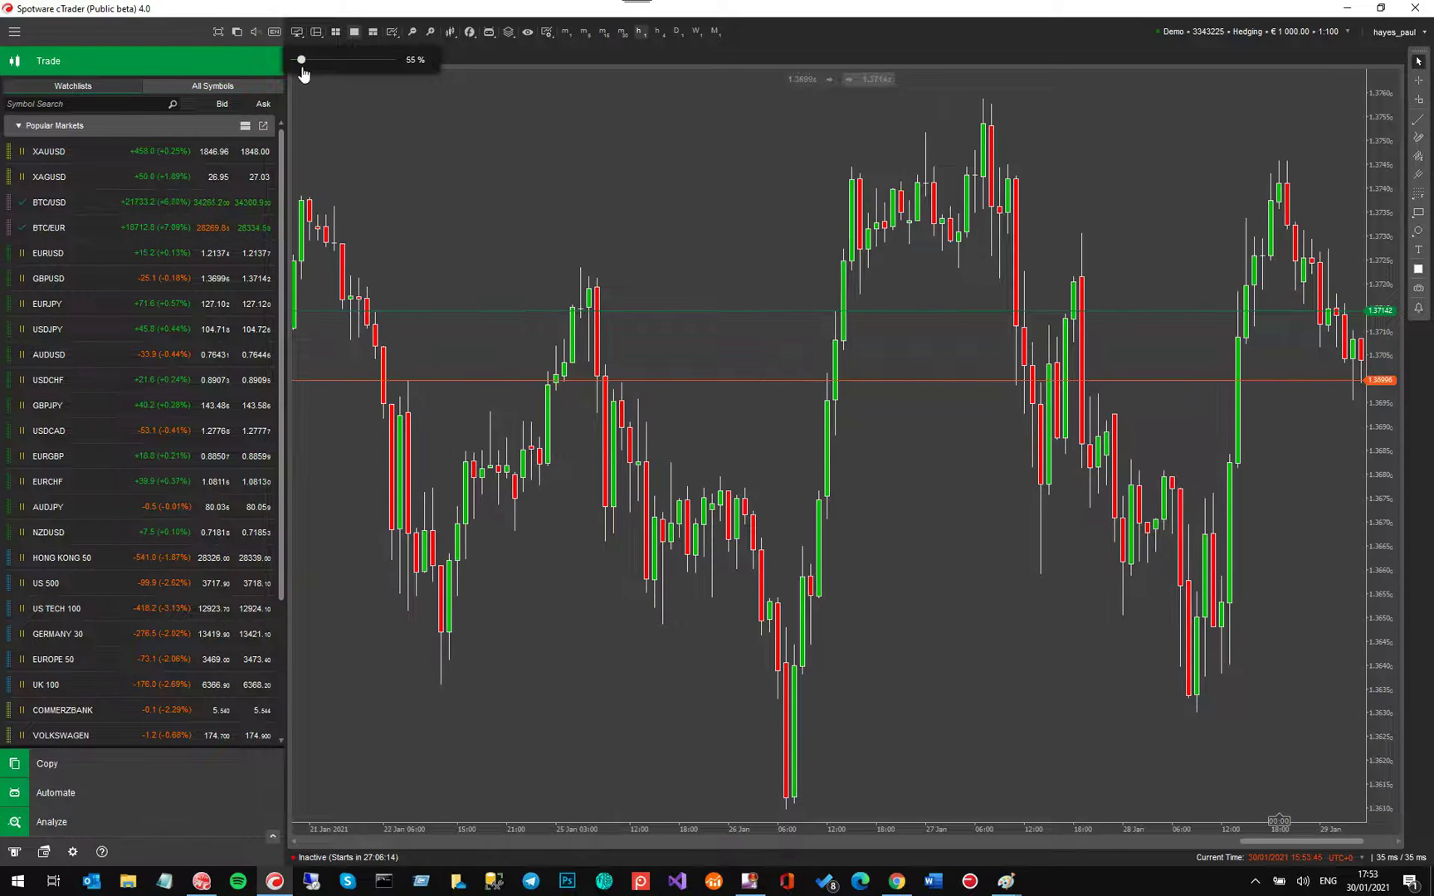
mouse_move(452, 33)
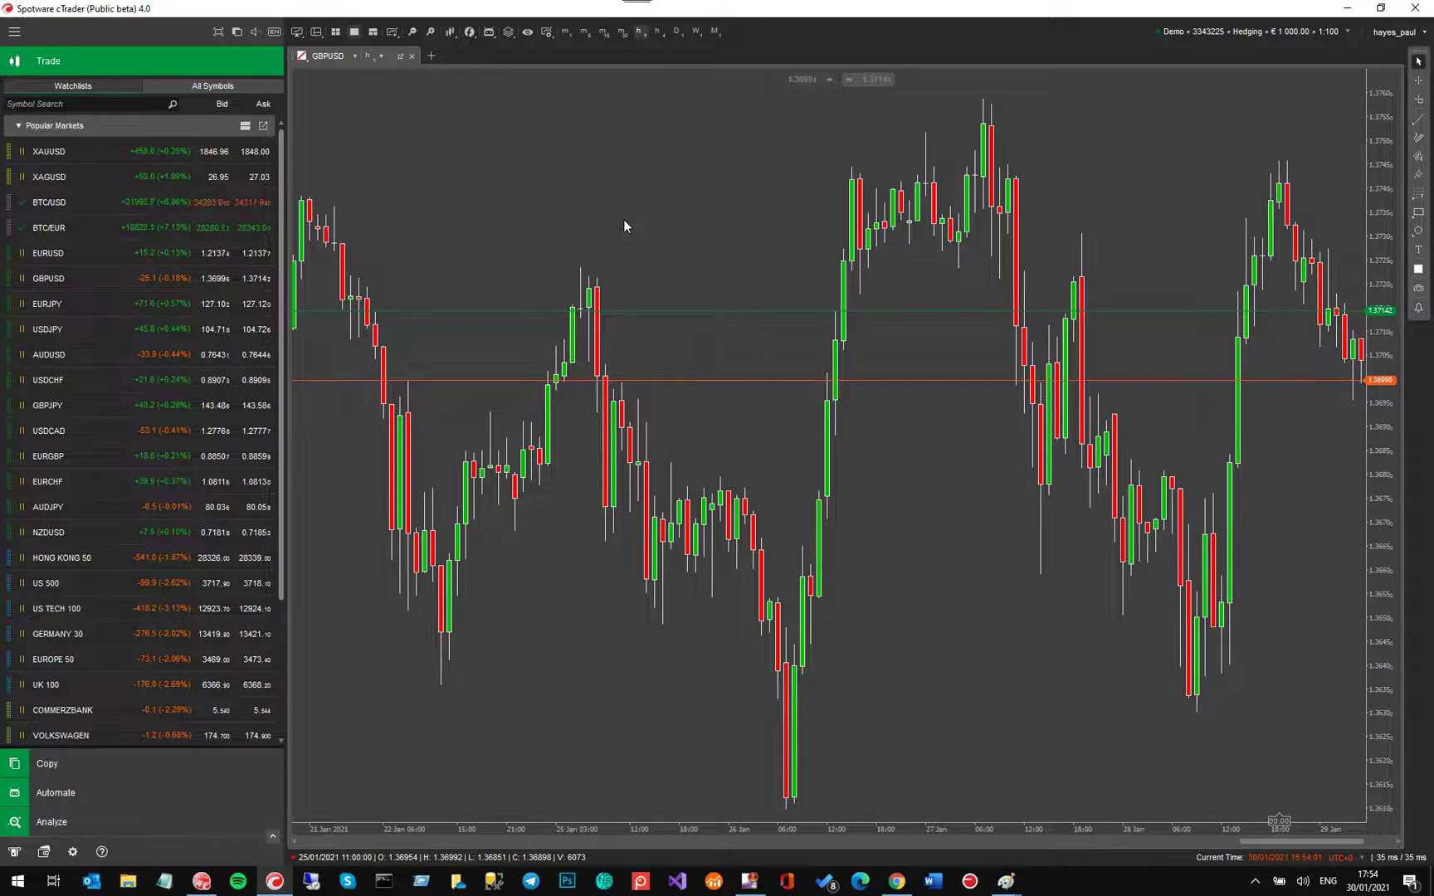
Step: Cycle the chart through Bar, Candlesticks, Line and Dots styles, ending on candlesticks
key("alt+b")
key("alt+c")
key("alt+l")
key("alt+d")
key("alt+l")
key("alt+c")
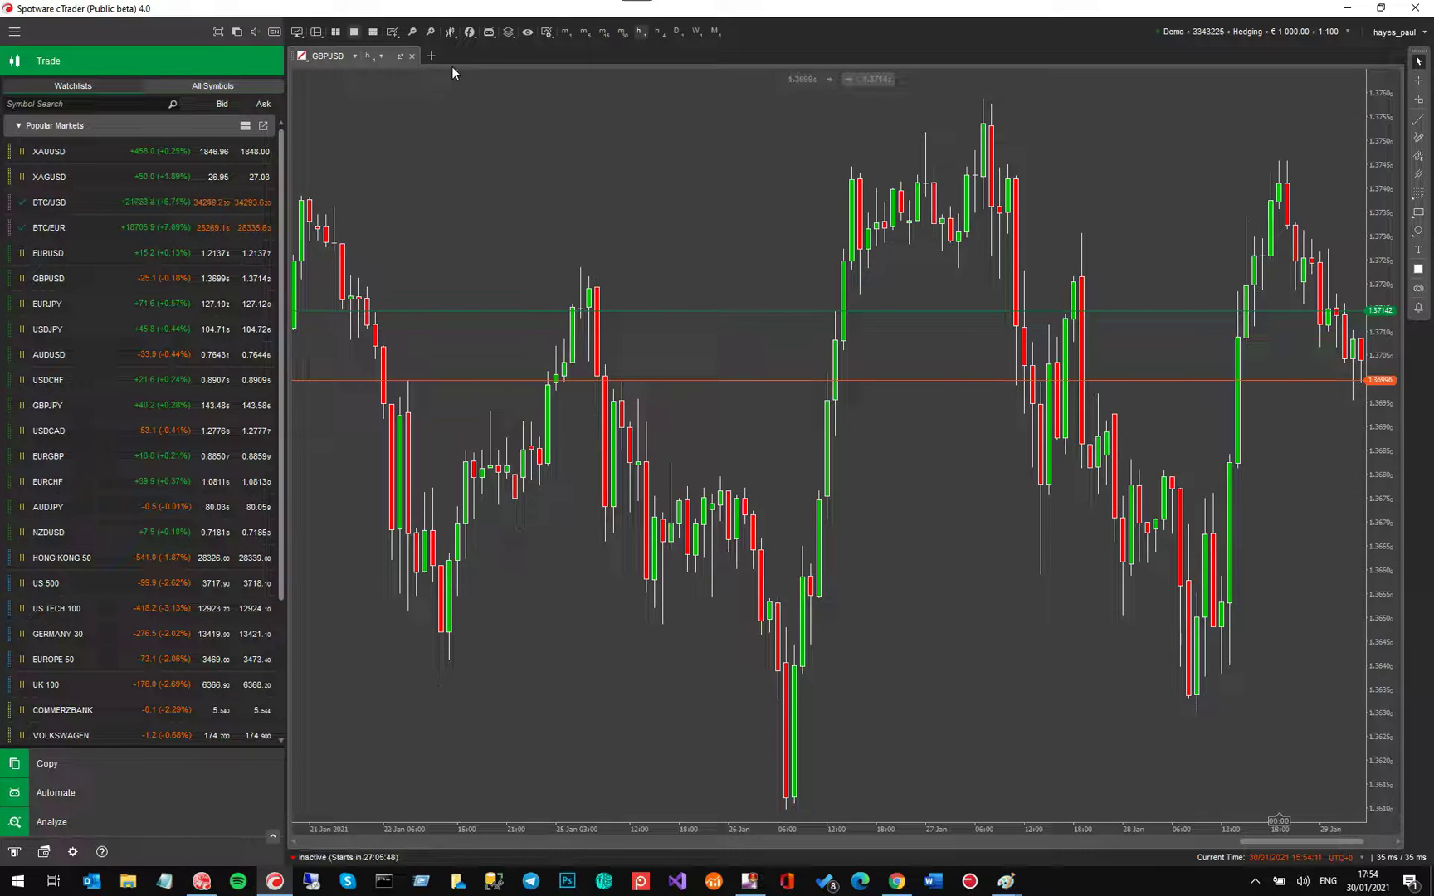
Step: Browse the Indicators, cBots and layers lists, then apply the Trend chart template
left_click(468, 37)
left_click(431, 48)
left_click(489, 35)
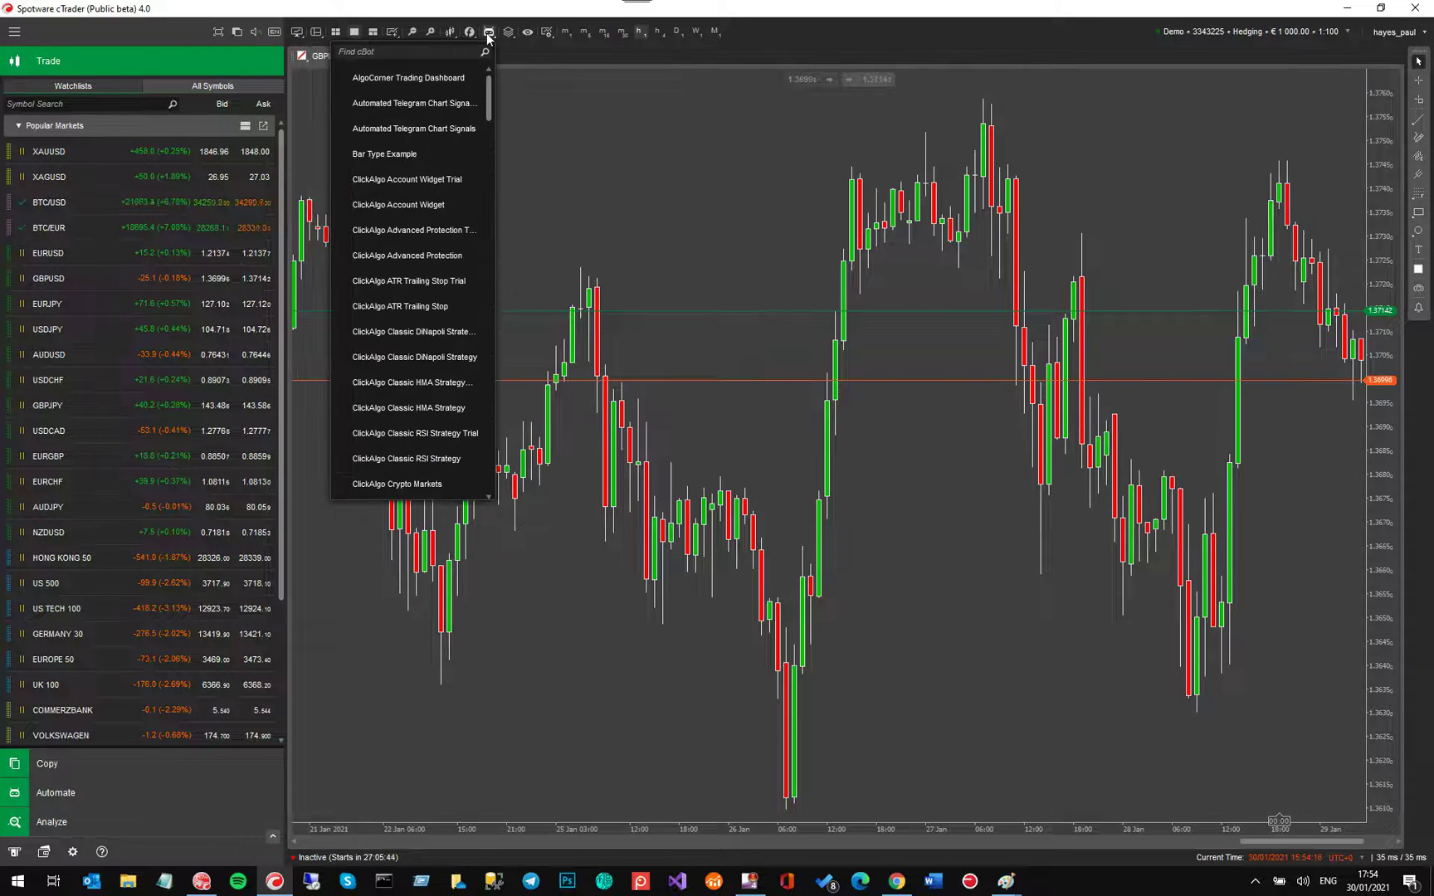
left_click(509, 33)
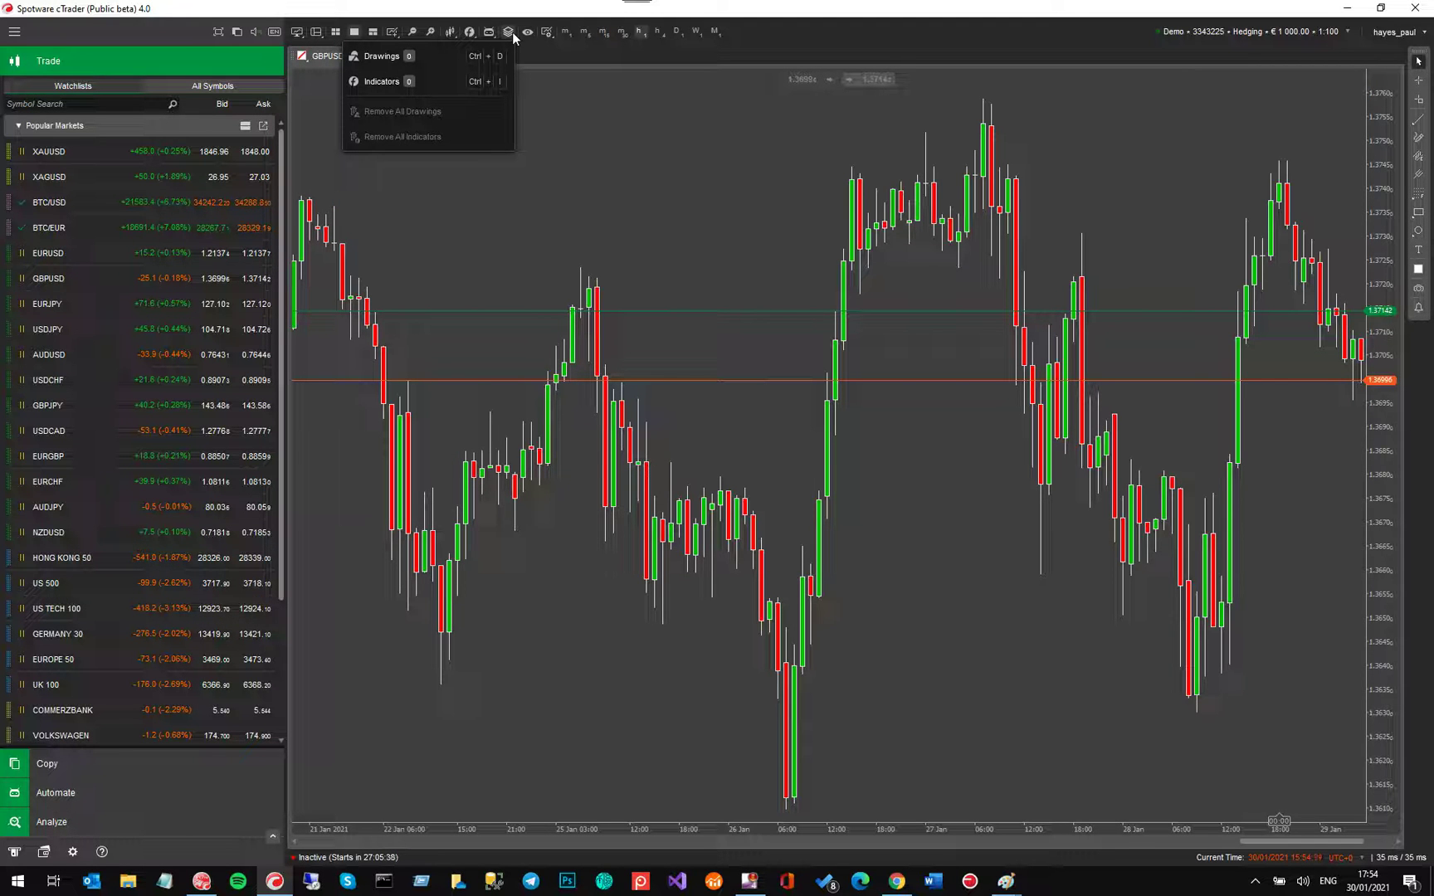
left_click(547, 32)
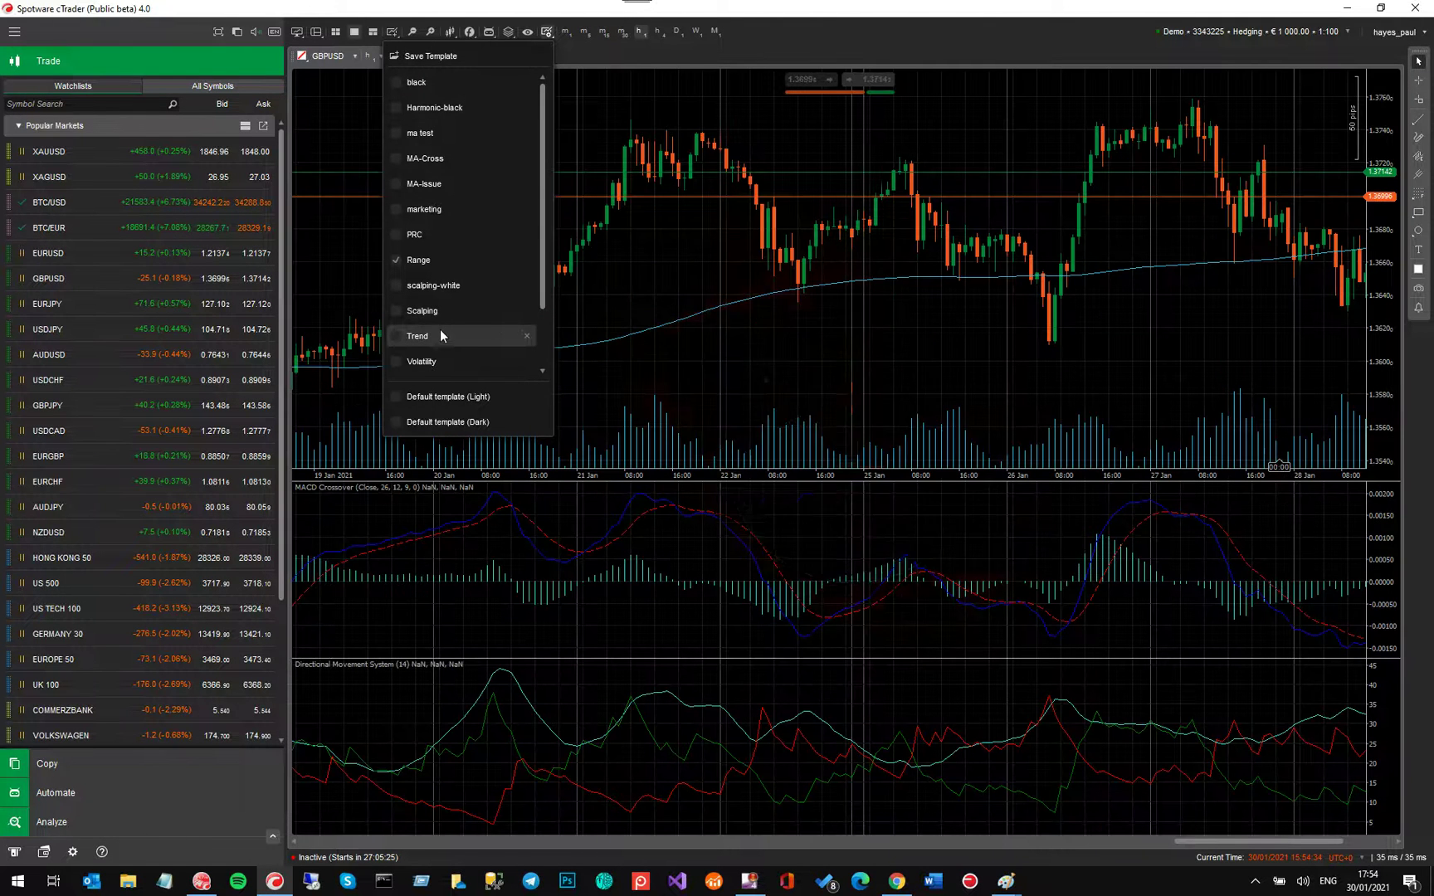
left_click(440, 335)
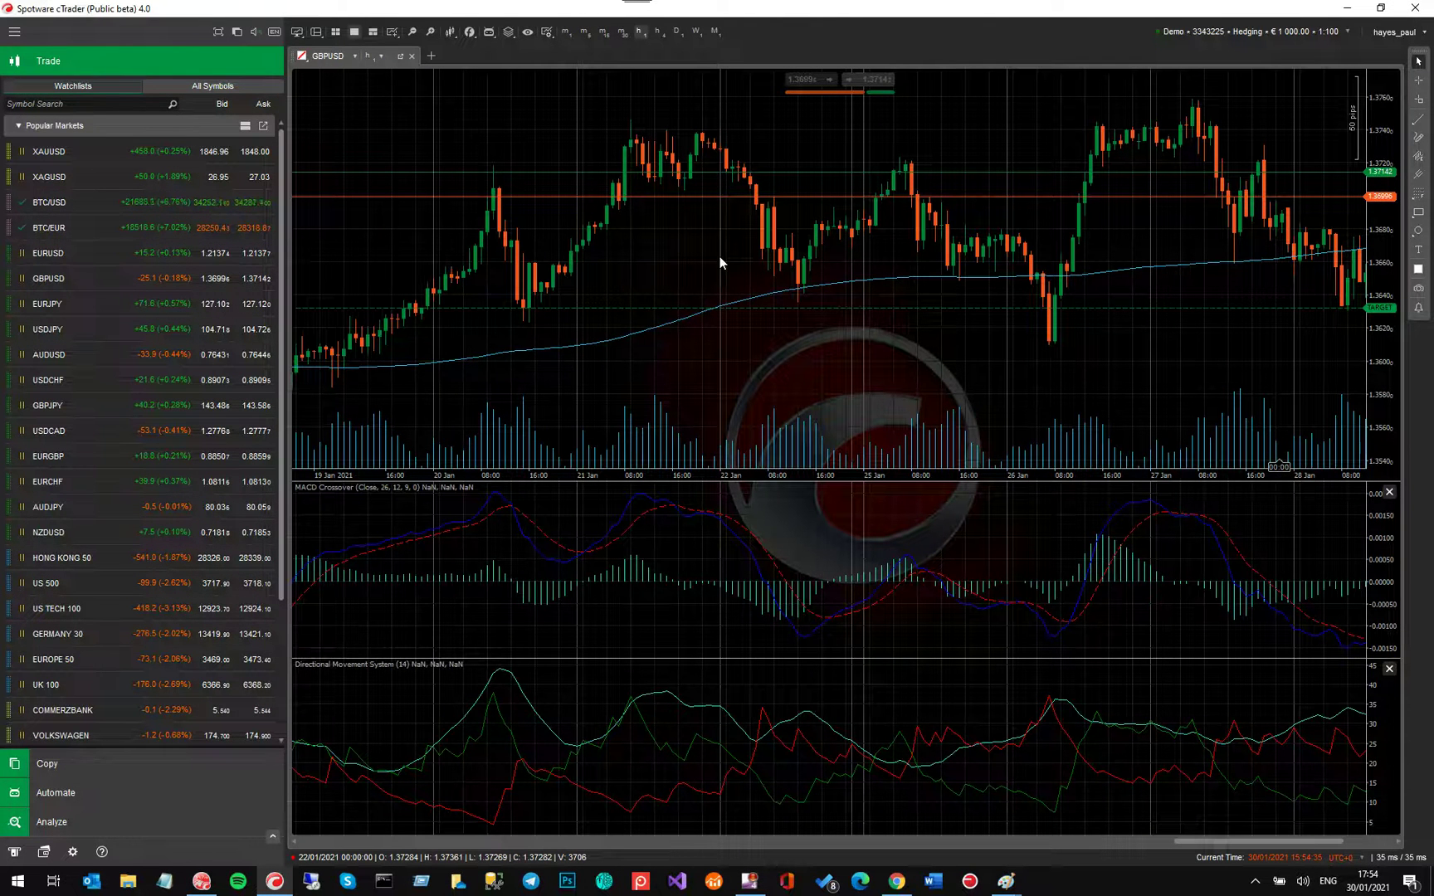
Step: Open the Object Manager and inspect the Simple Moving Average settings
left_click(489, 32)
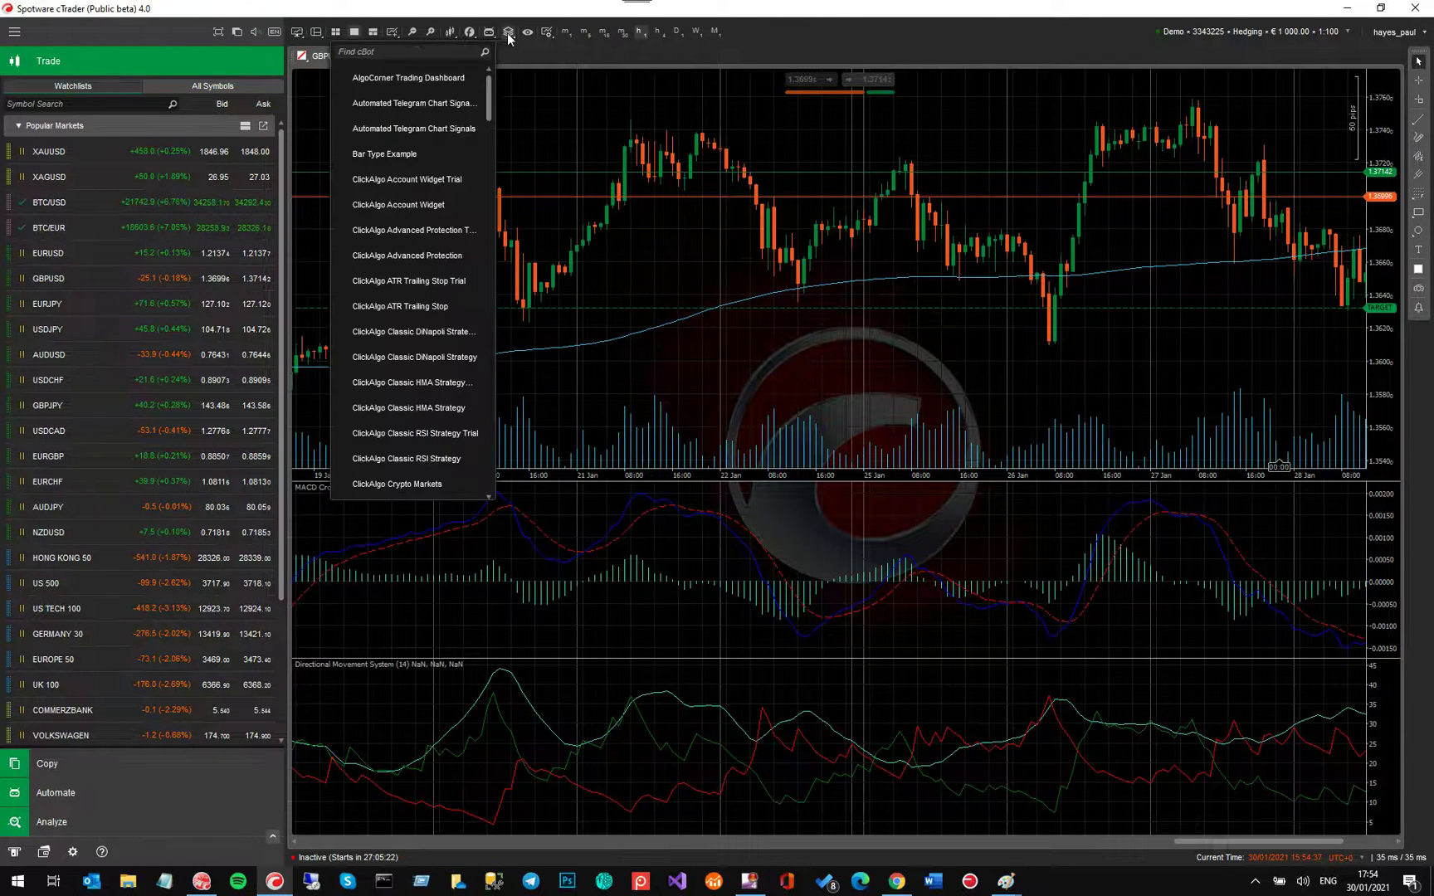
left_click(508, 32)
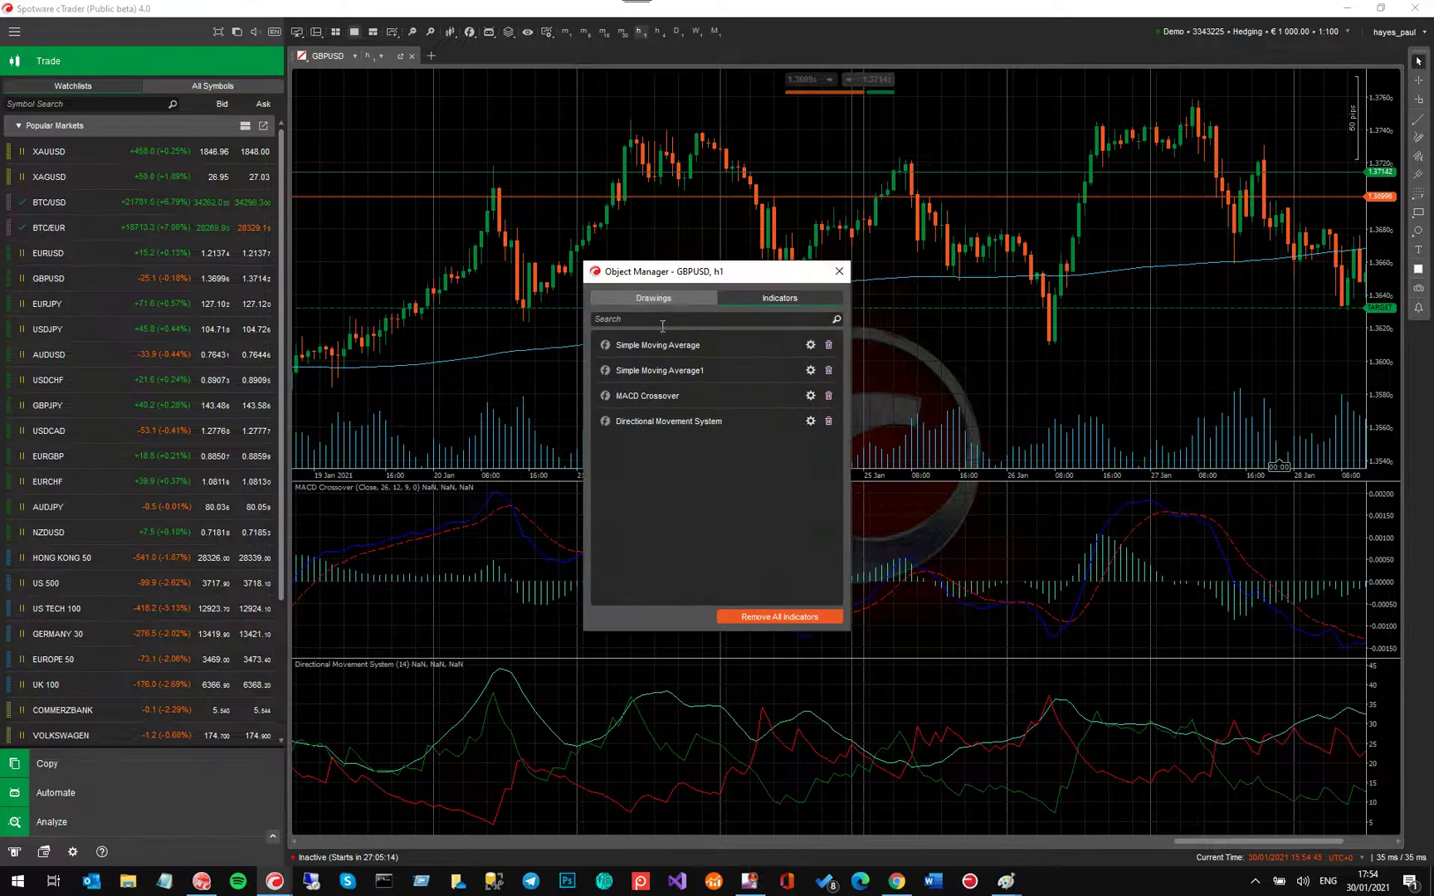
left_click(811, 346)
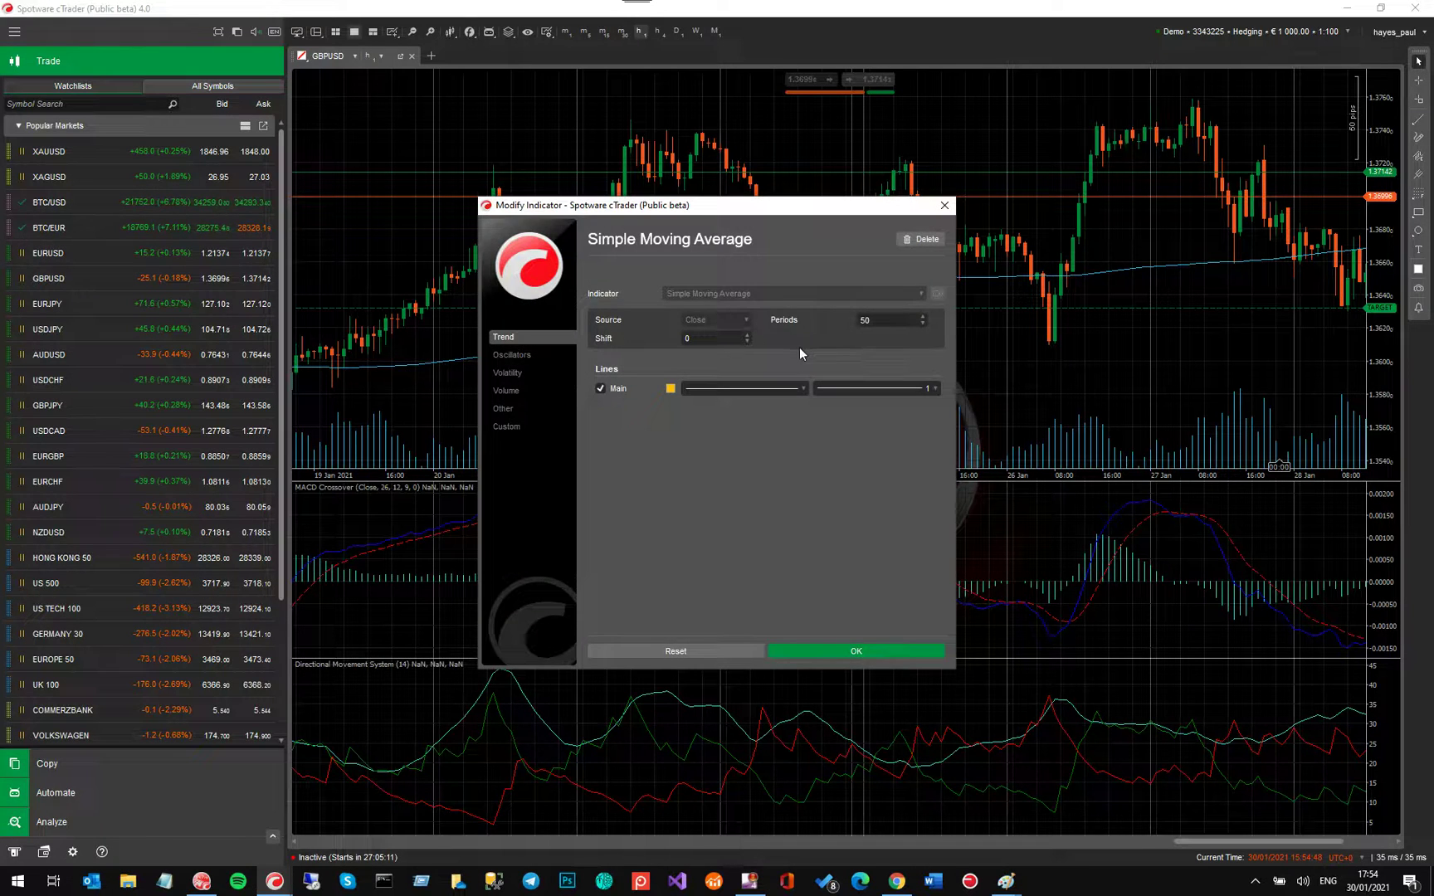
left_click(944, 206)
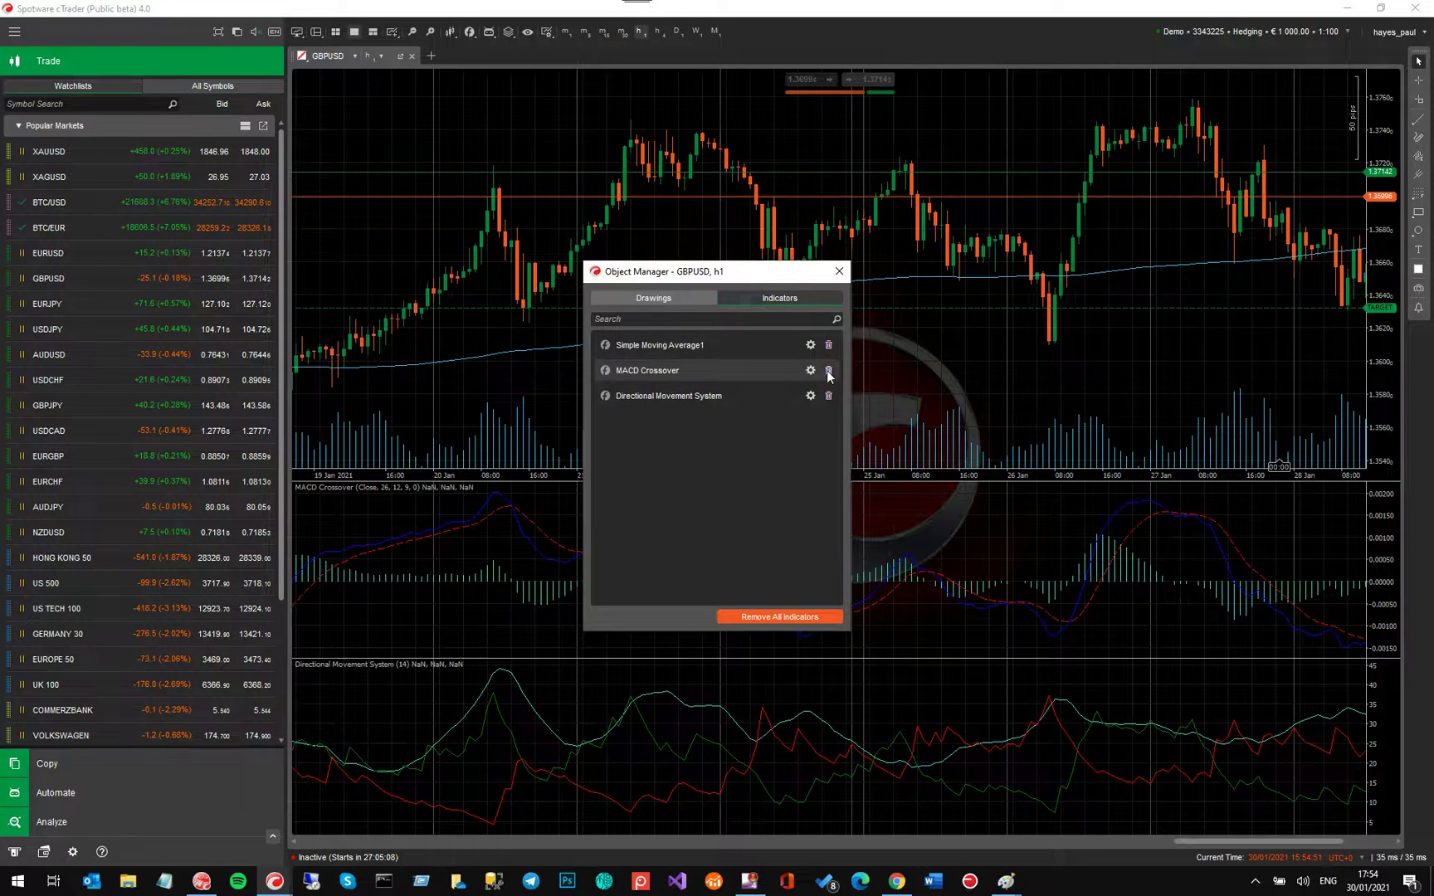
Step: Delete the MACD Crossover, Simple Moving Average1 and Directional Movement System indicators
left_click(828, 370)
left_click(828, 345)
left_click(828, 346)
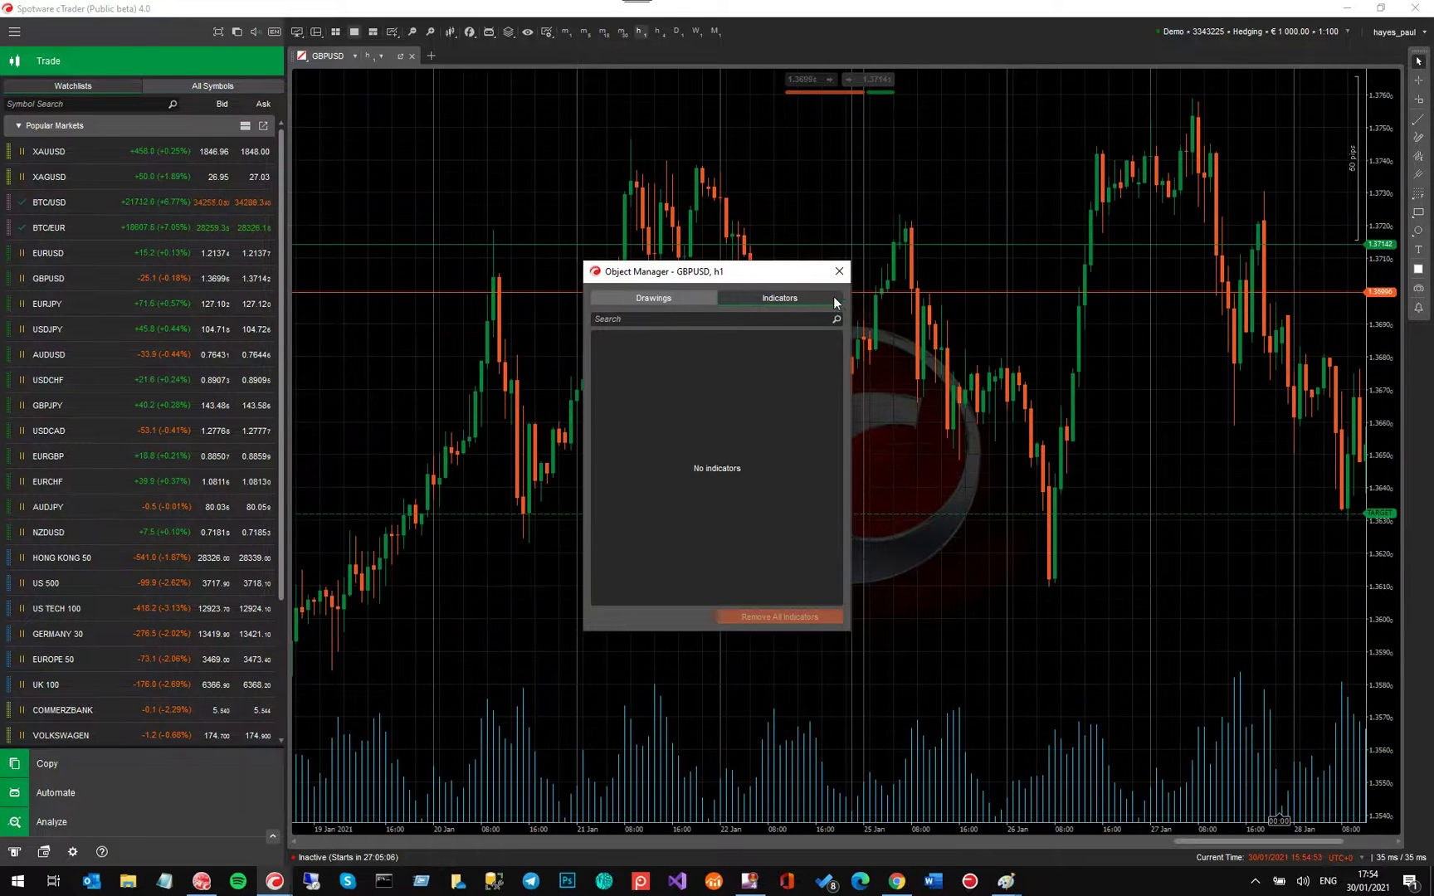
left_click(839, 271)
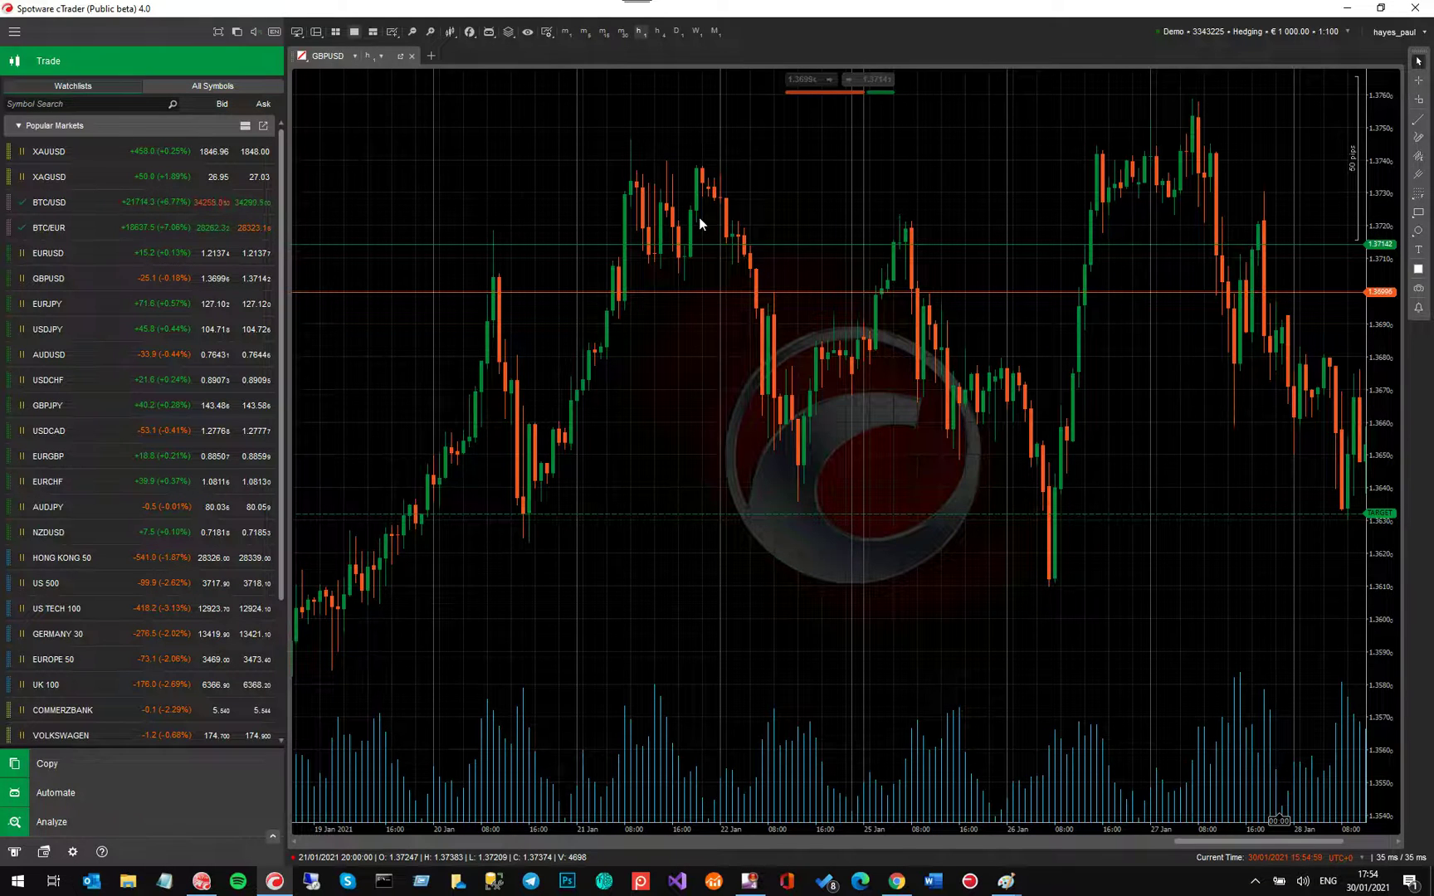
mouse_move(510, 33)
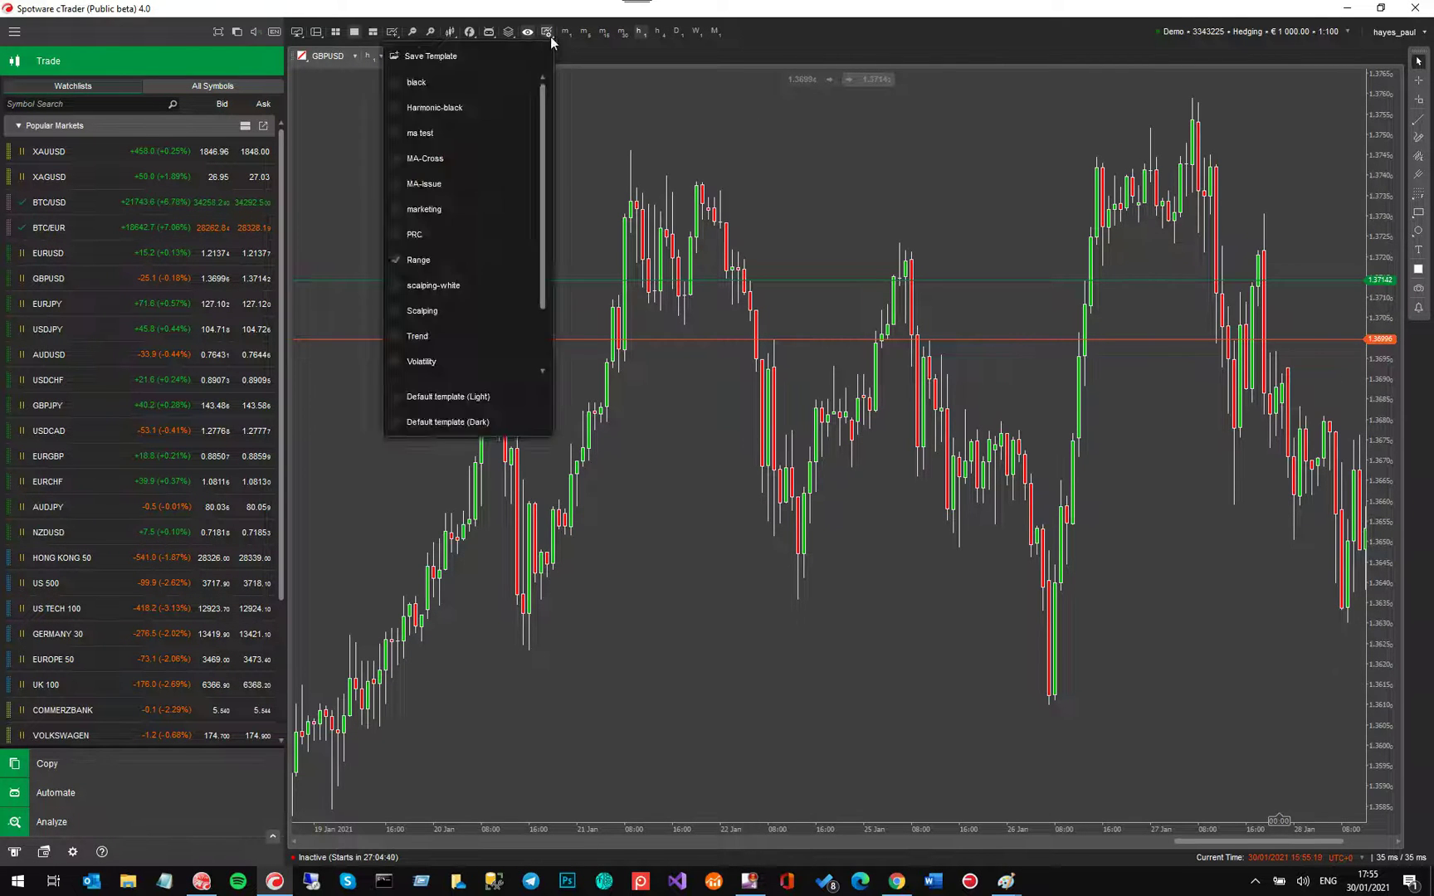
Step: Try shorter timeframes such as m1, m30 and m5, then return the chart to h1
left_click(566, 32)
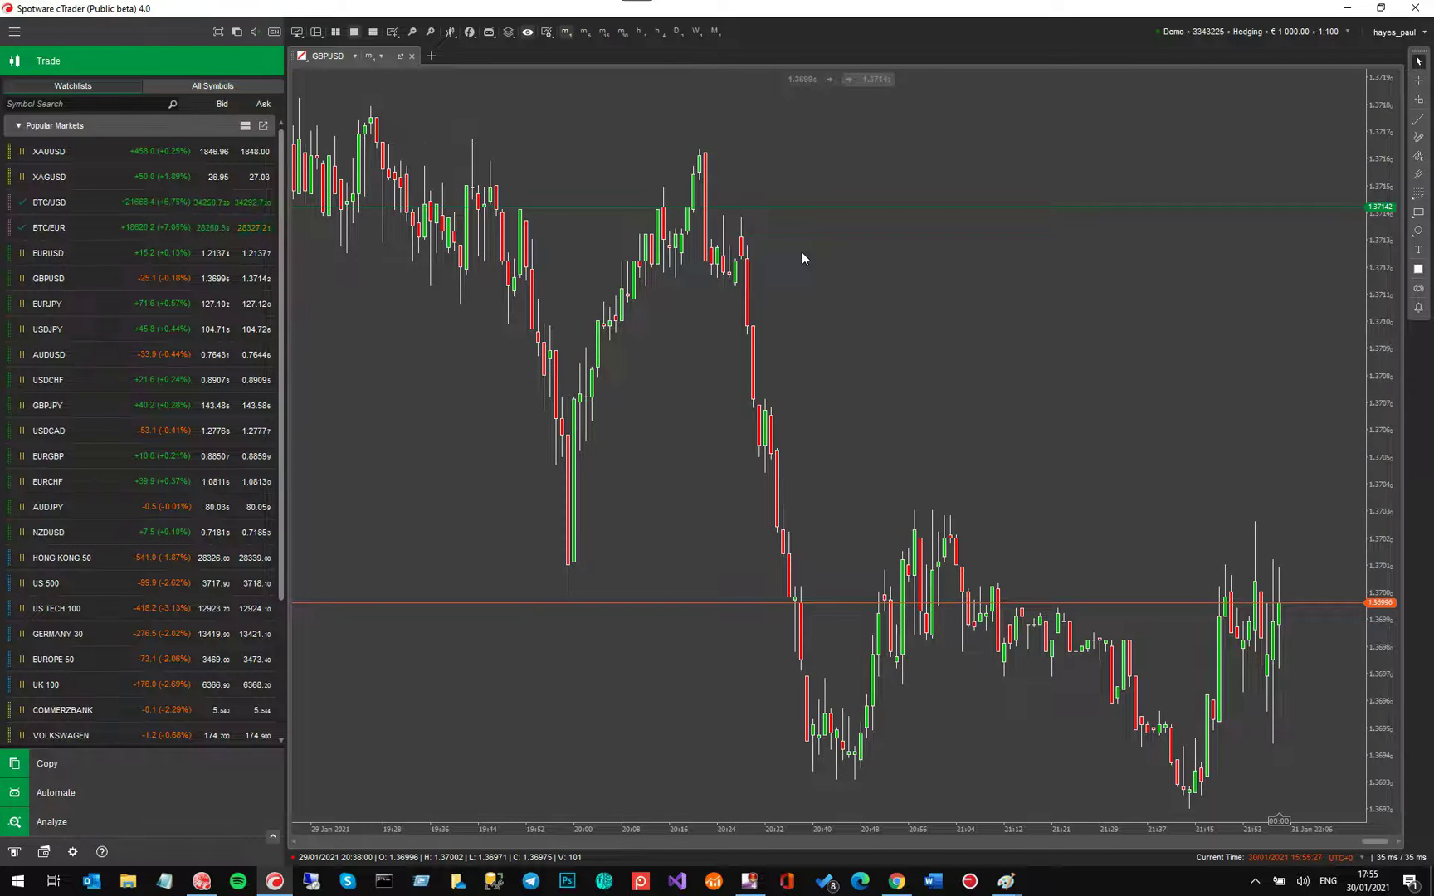
key("Up")
key("Up")
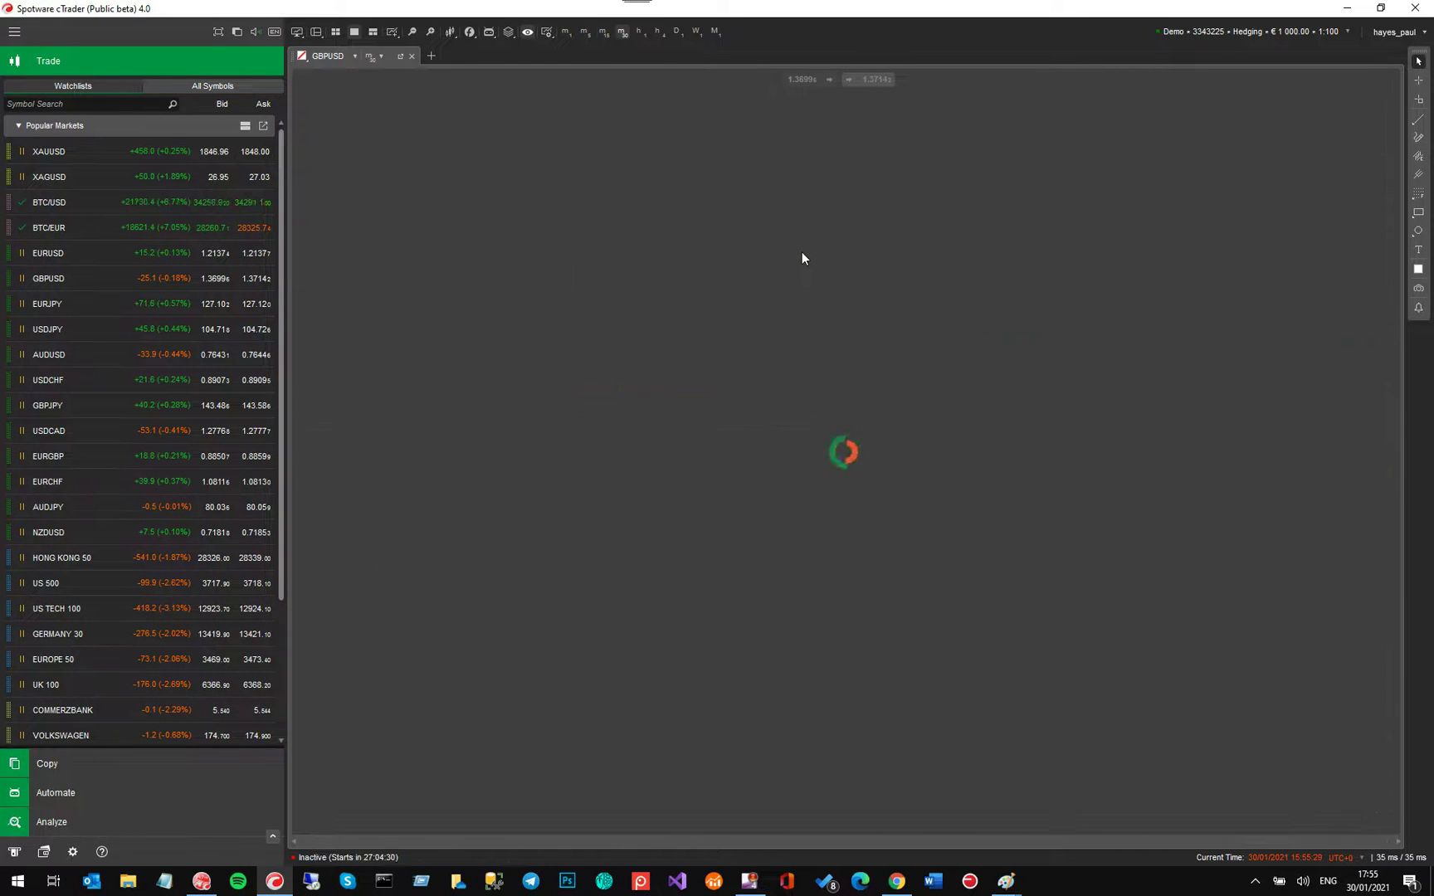
key("Up")
key("Up")
key("Up")
key("Up")
key("Down")
key("Down")
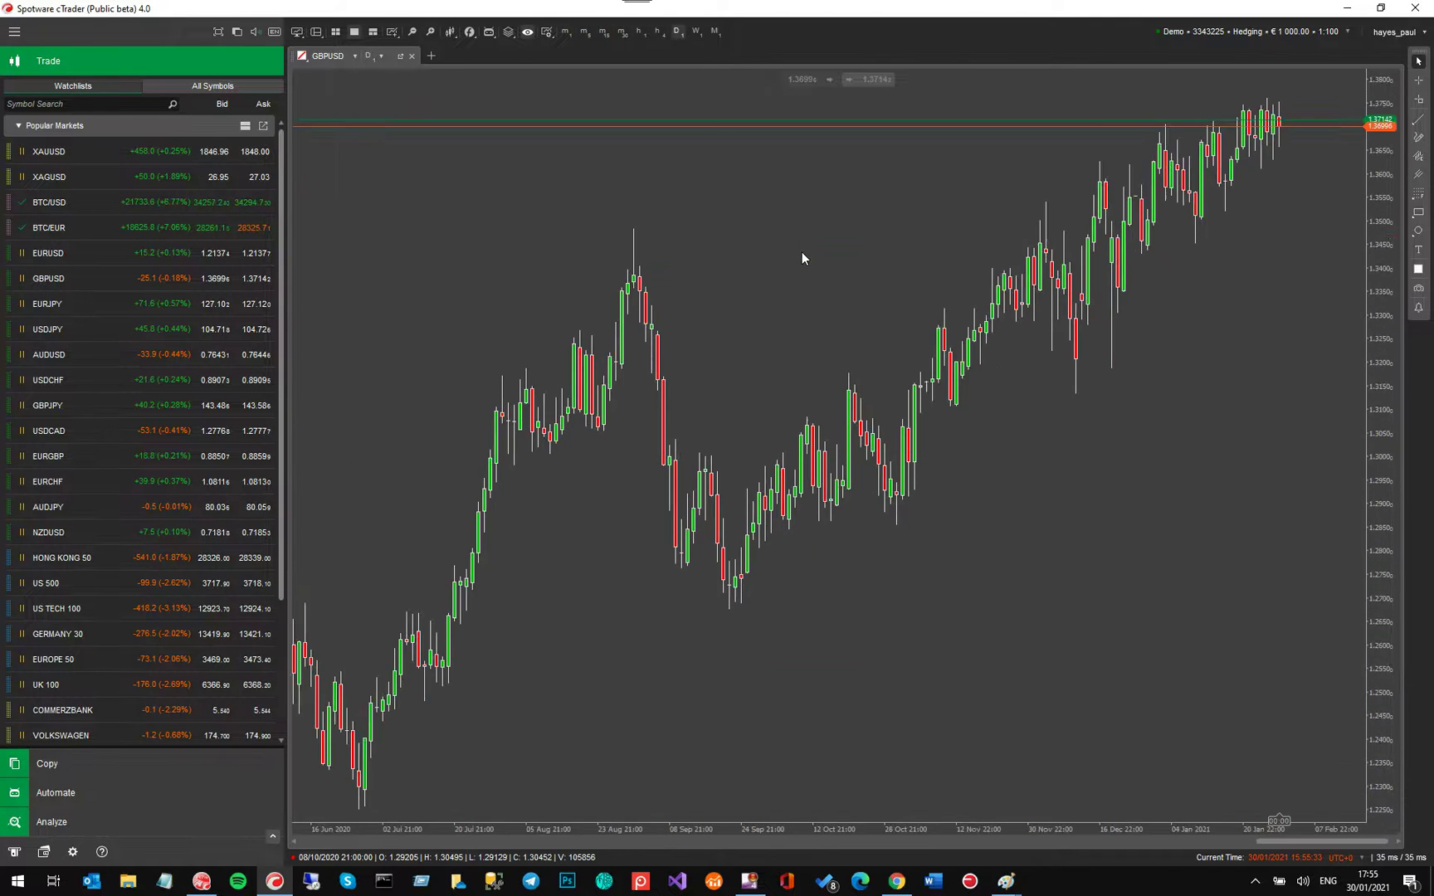
key("Down")
key("Down")
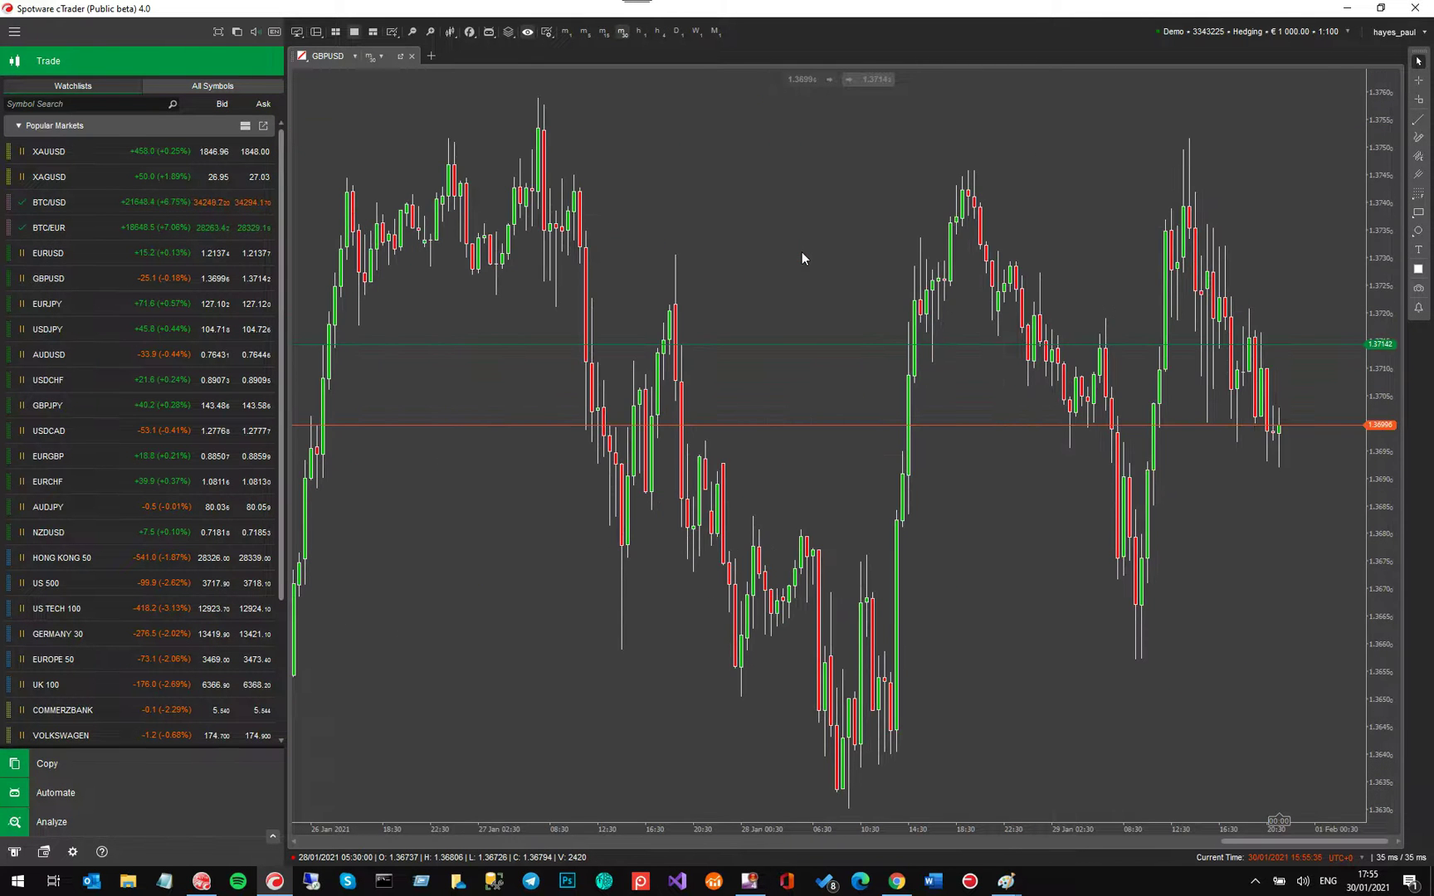
key("Down")
key("Down")
key("Down")
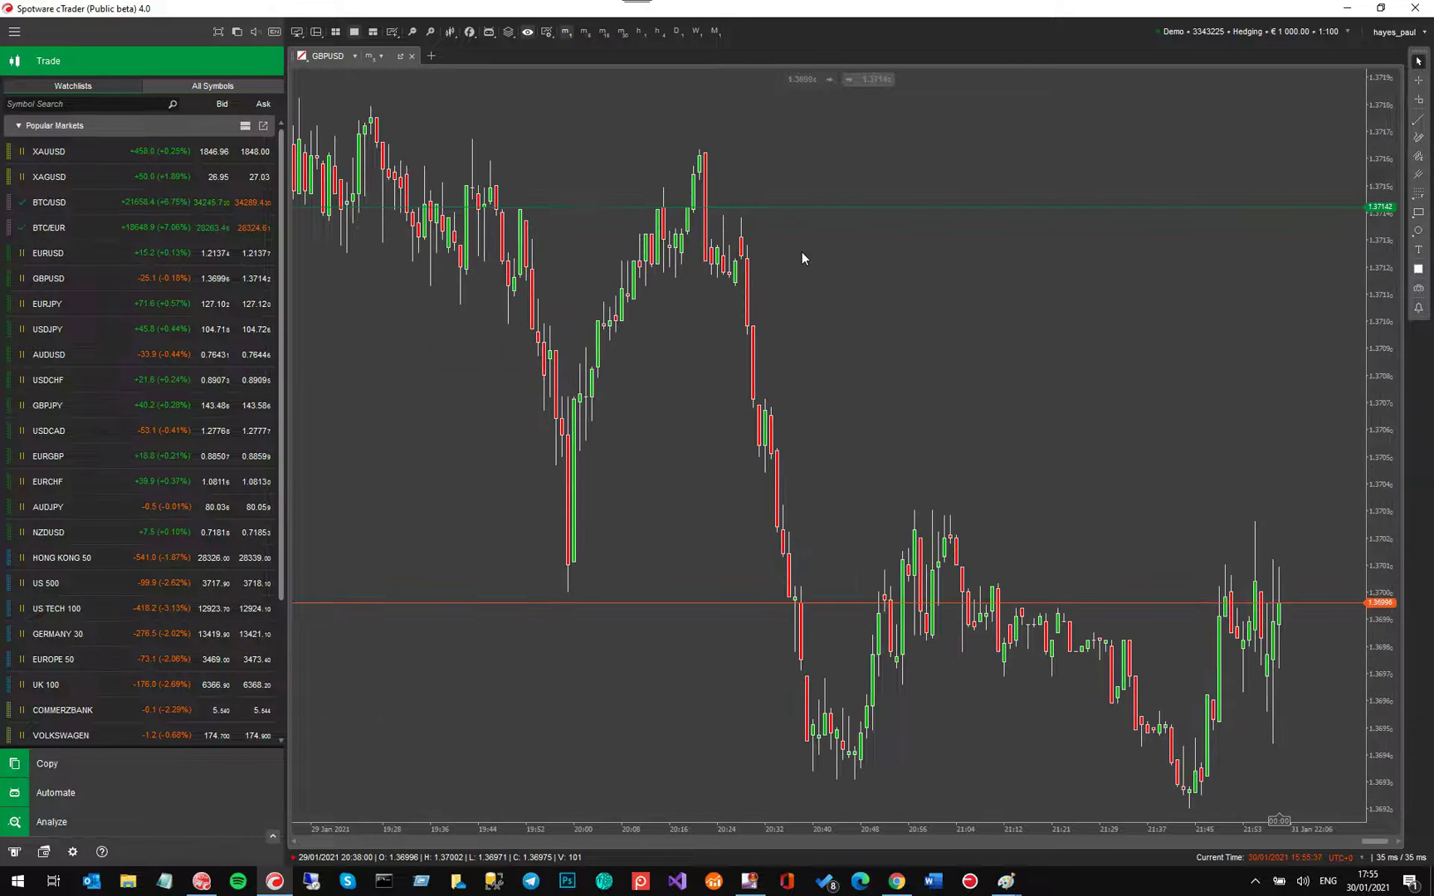
key("Up")
key("Up")
key("Up")
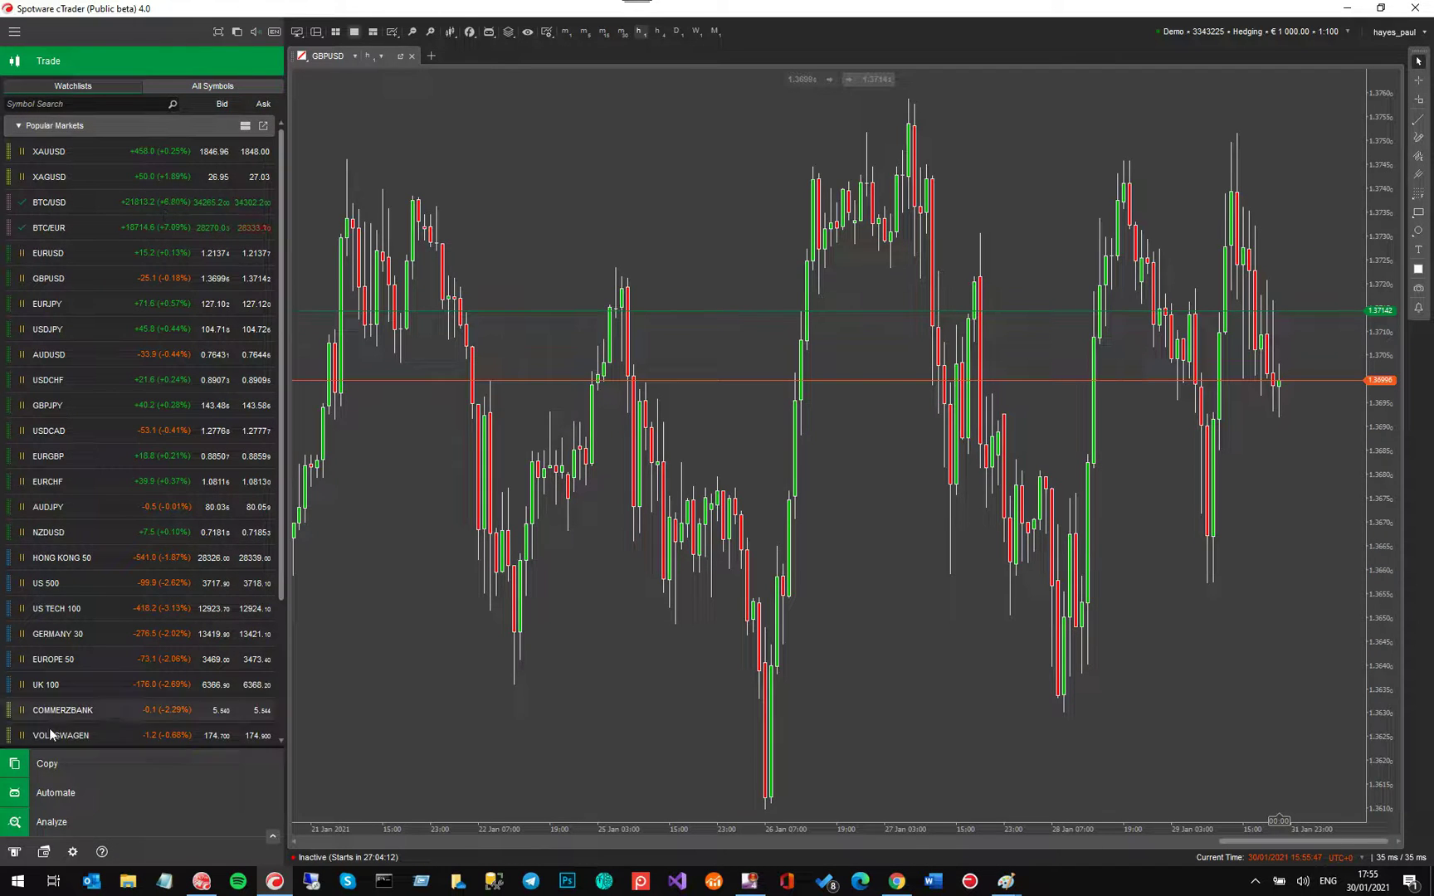
left_click(73, 853)
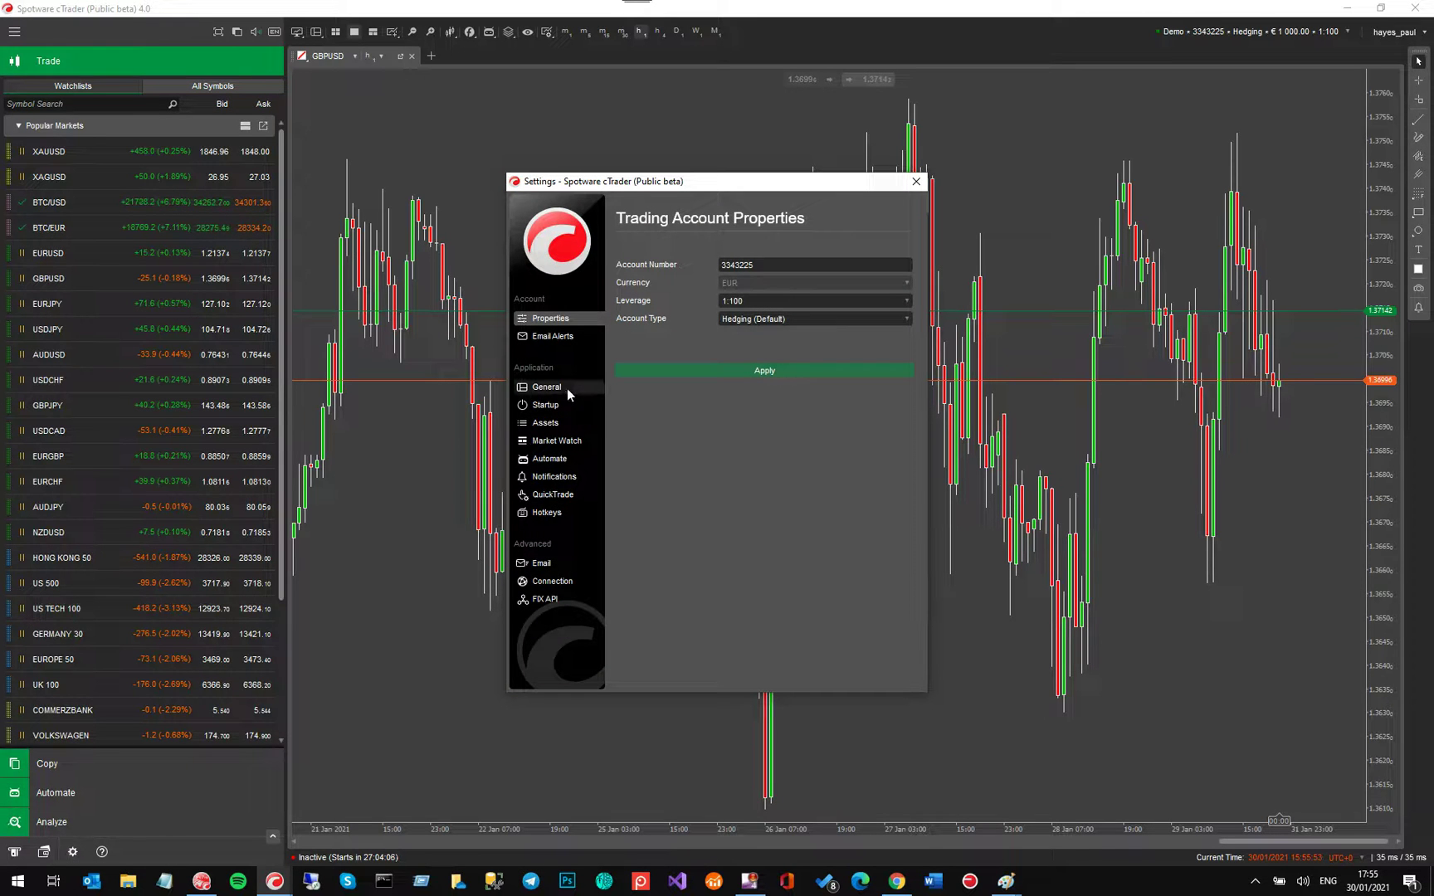
left_click(555, 513)
scroll(785, 355, "down", 1)
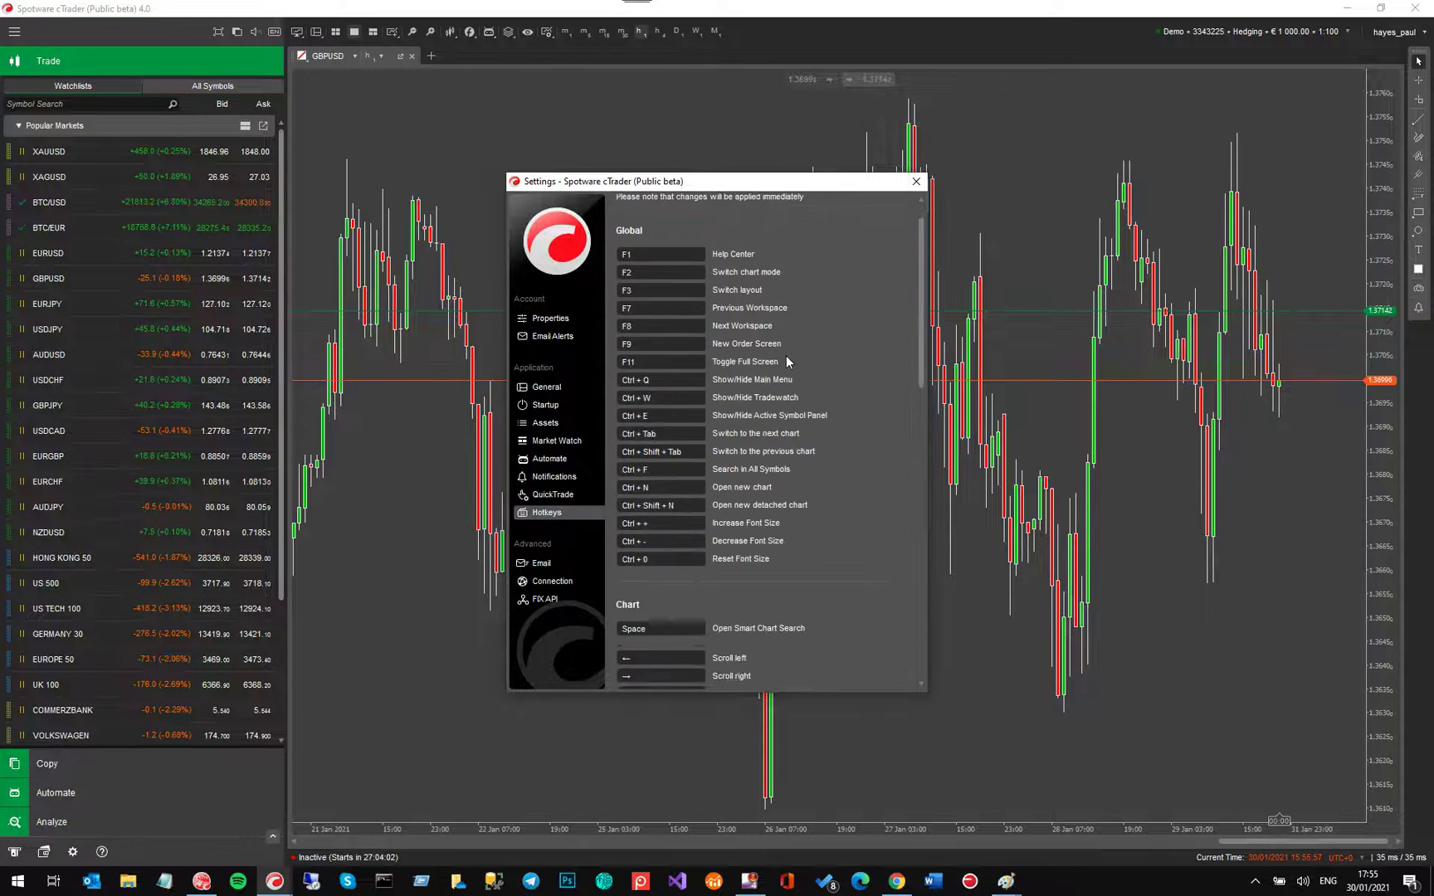
scroll(785, 355, "down", 4)
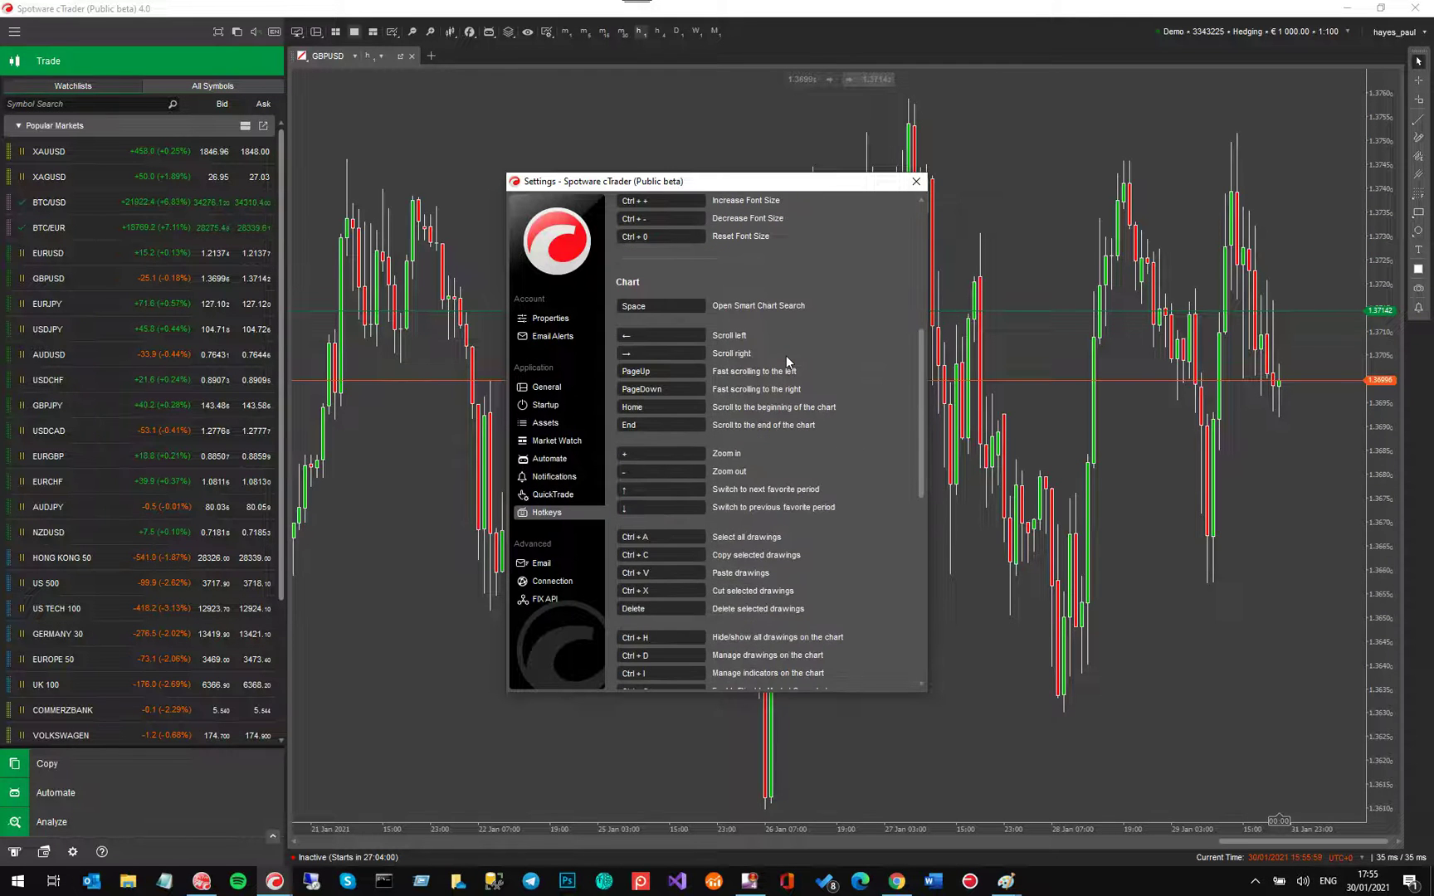
scroll(692, 444, "down", 3)
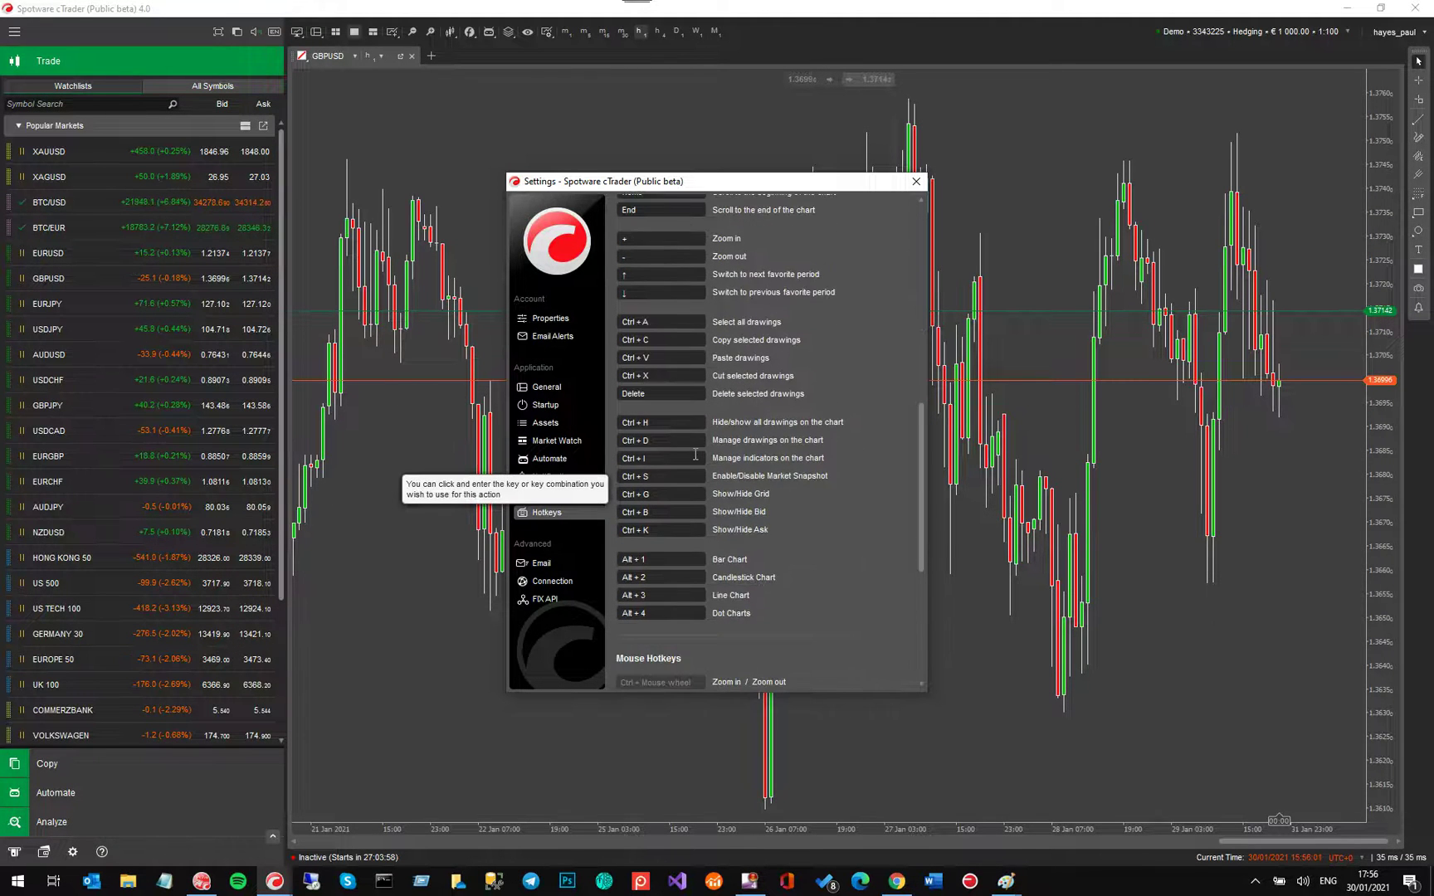
scroll(744, 590, "down", 4)
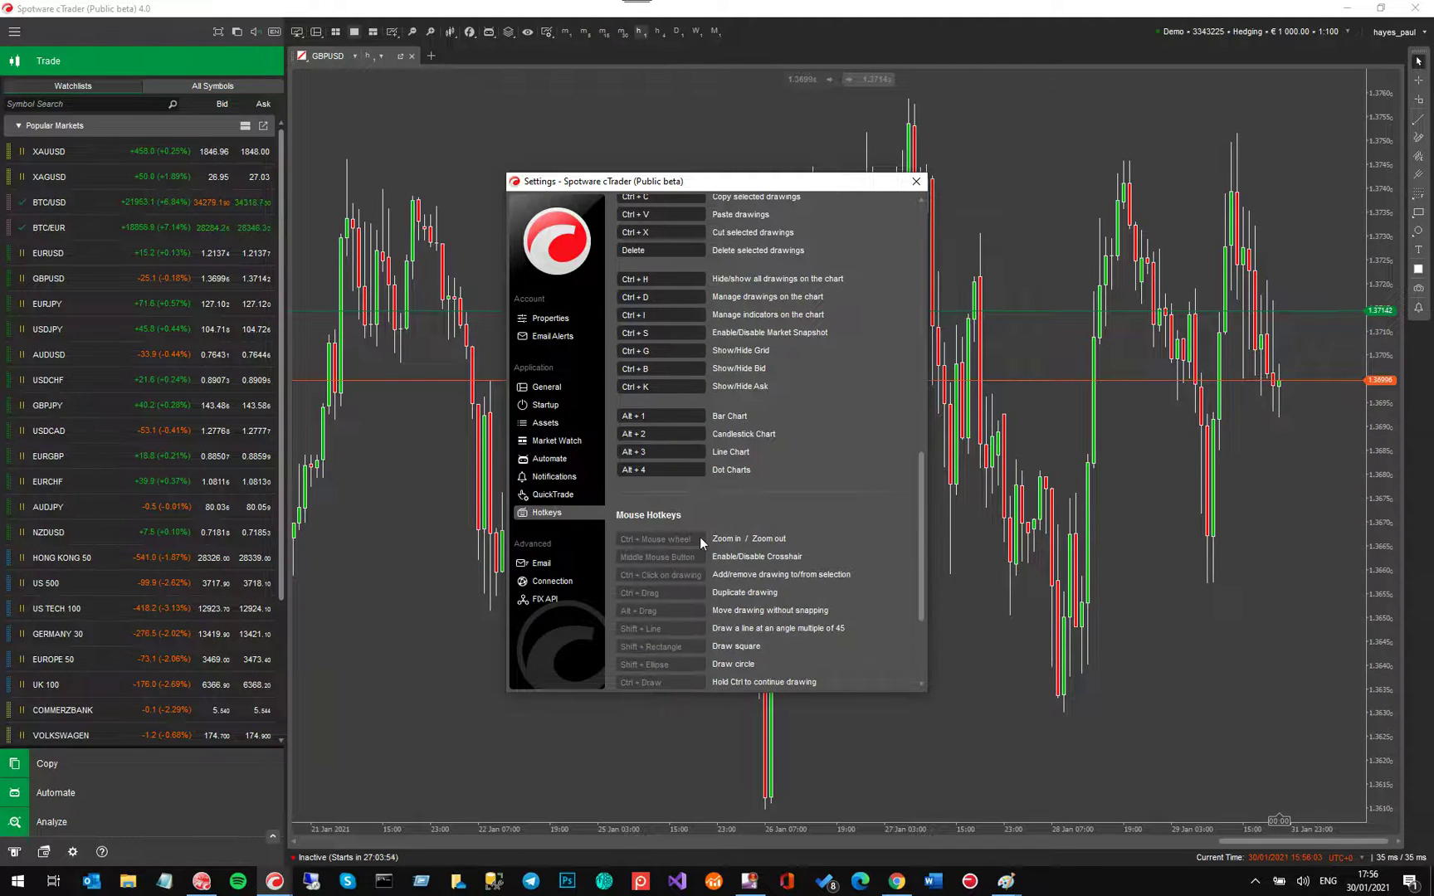
scroll(705, 539, "down", 3)
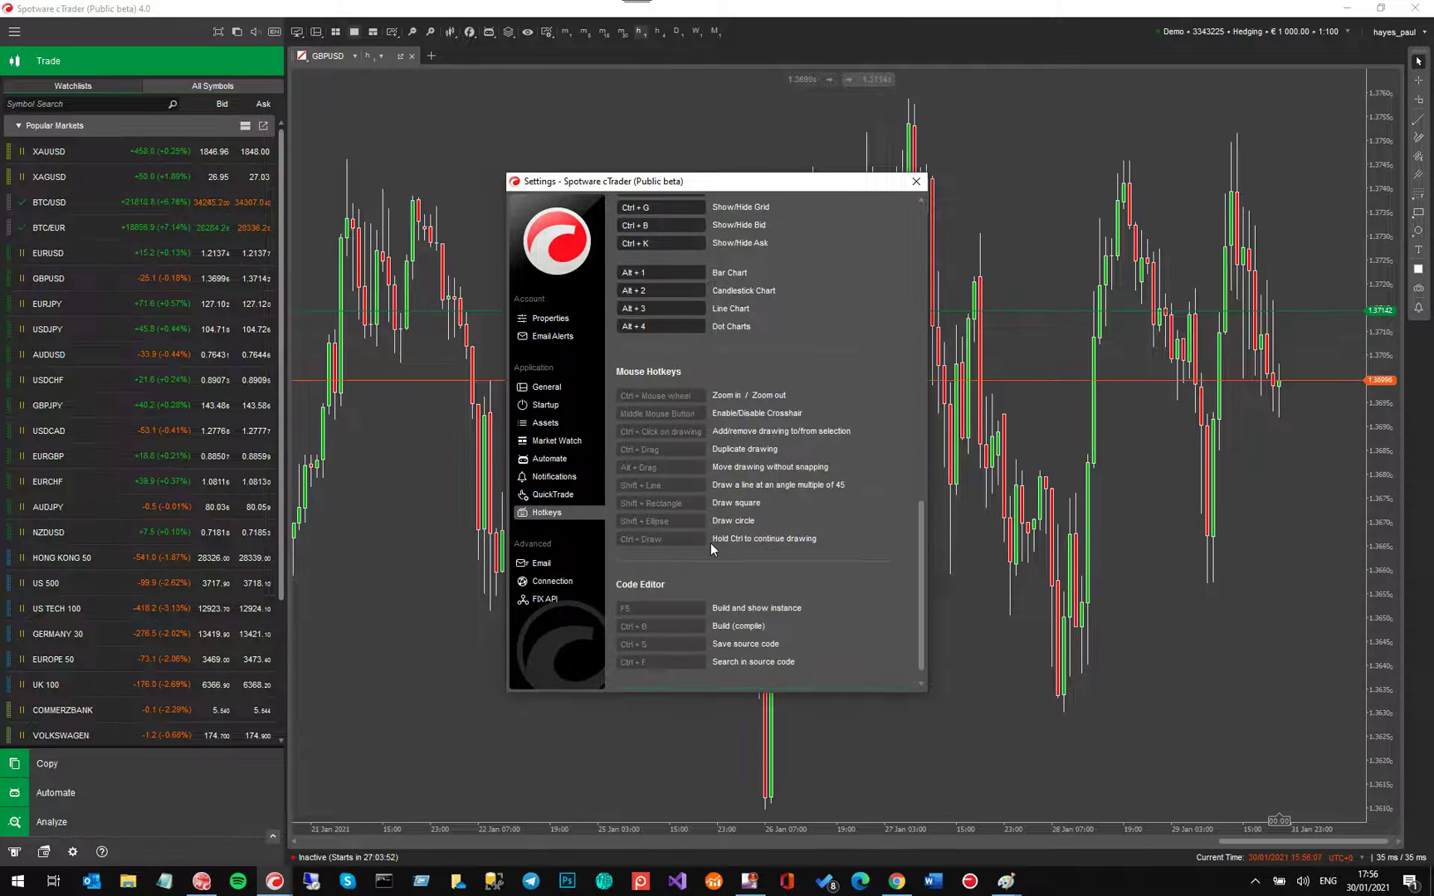
scroll(711, 542, "down", 1)
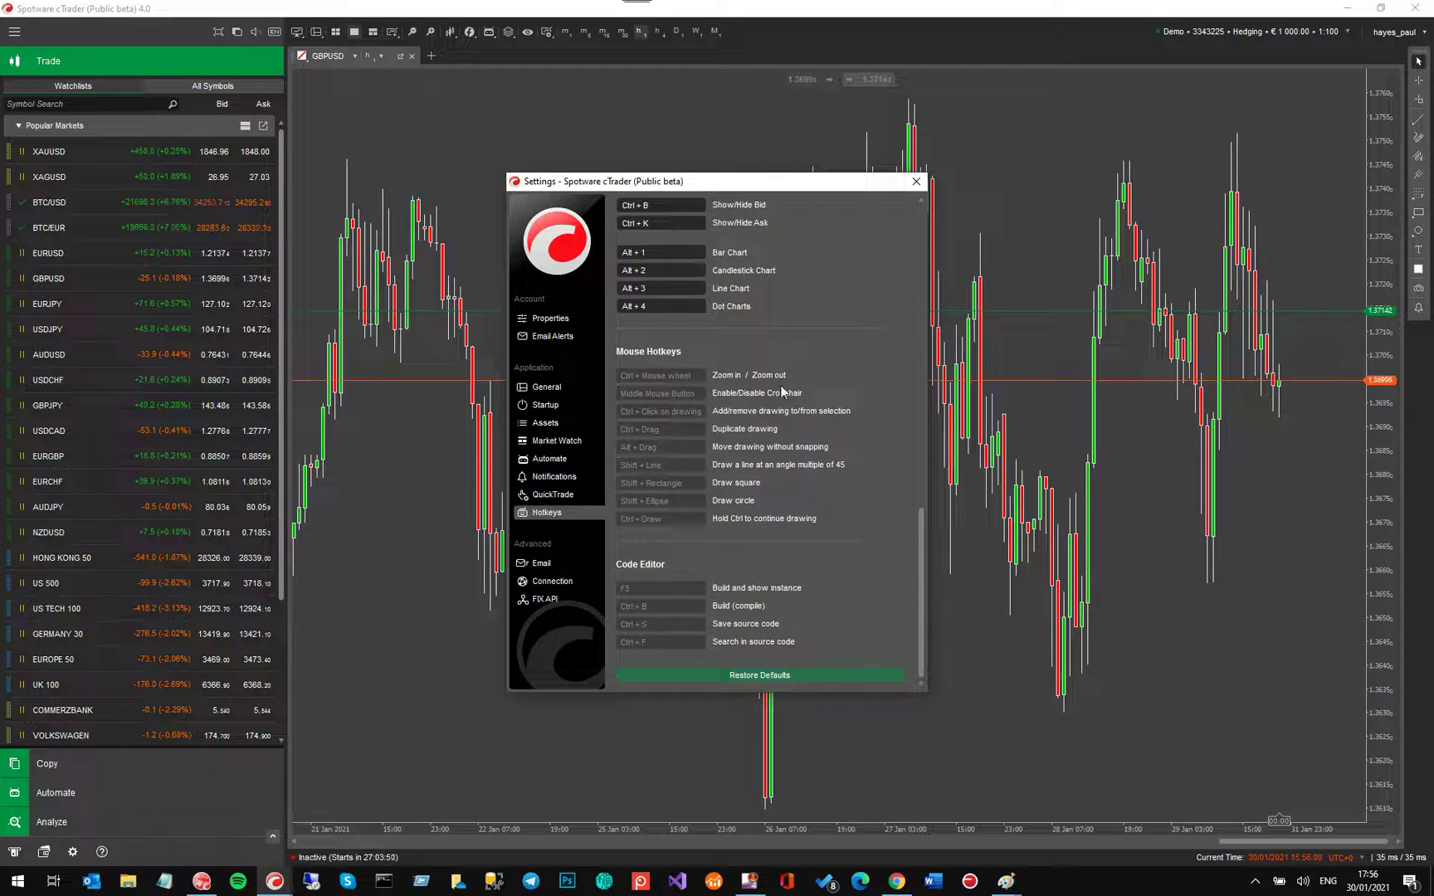
left_click(916, 181)
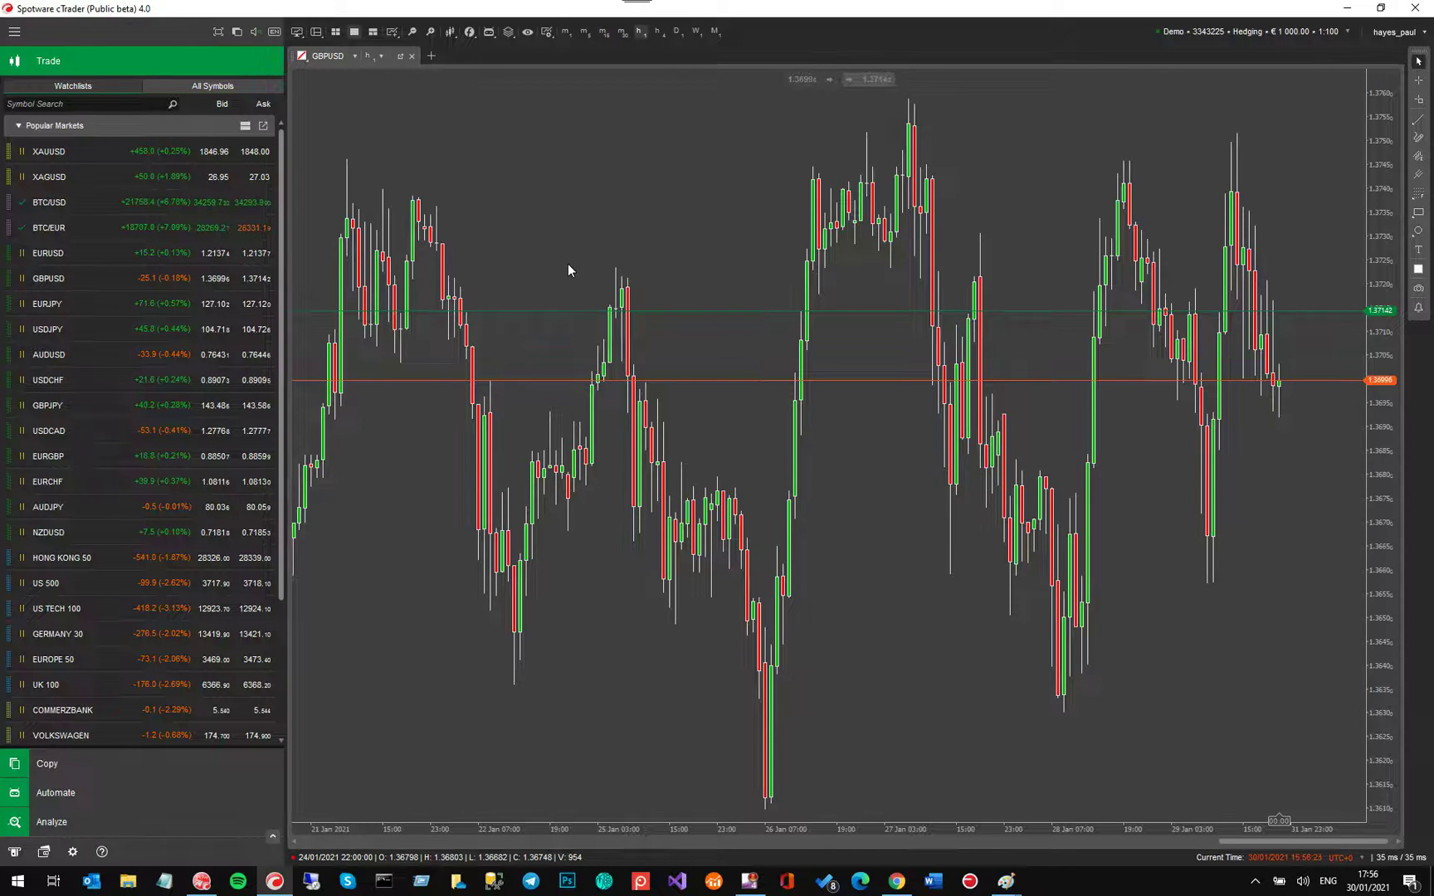
Step: Search 'eur' in Search everything and switch the chart to EURGBP
key("ctrl+f")
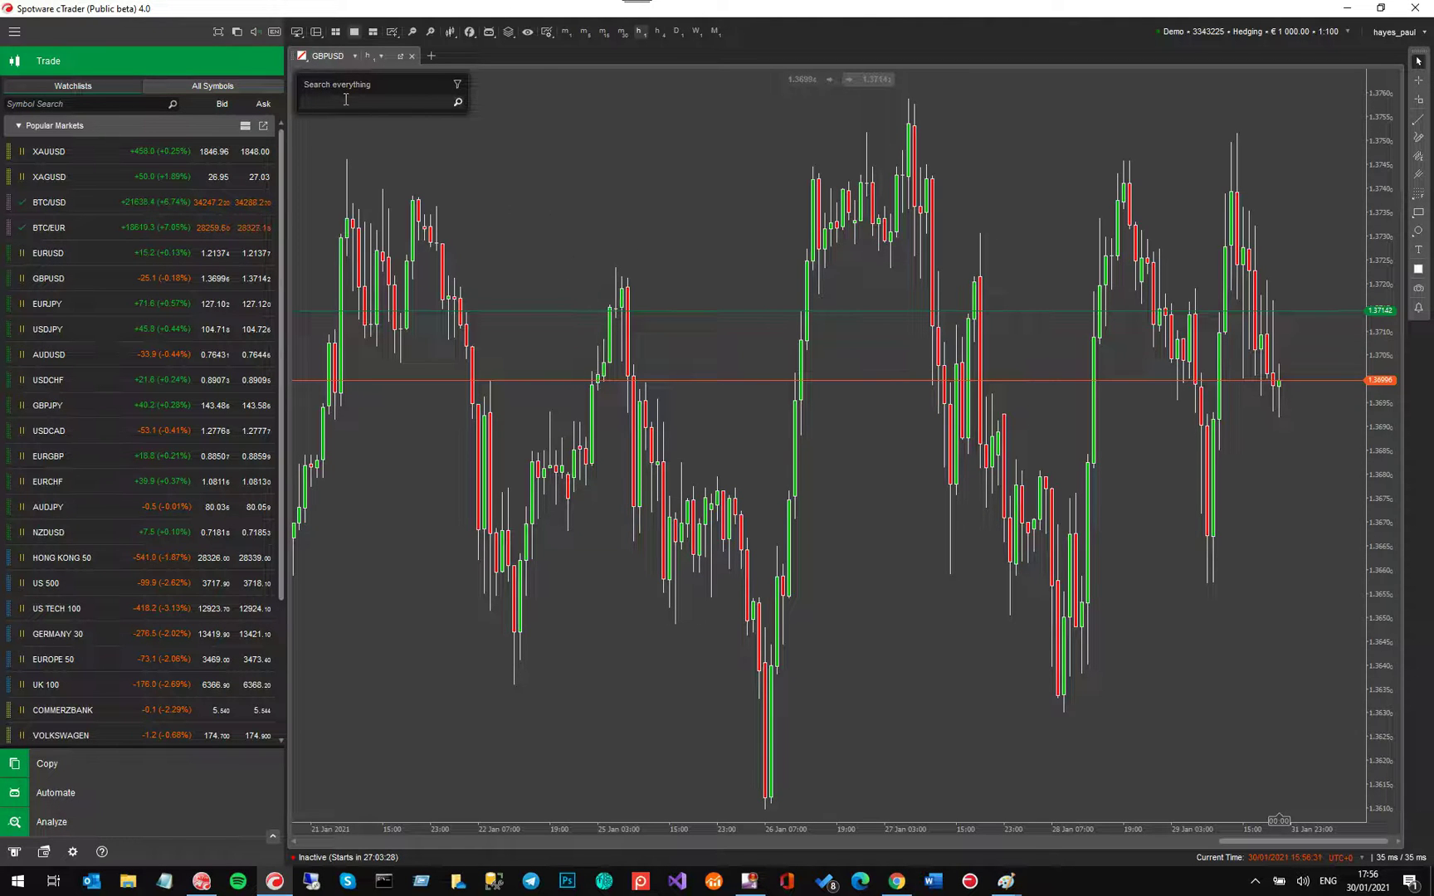
type("eur")
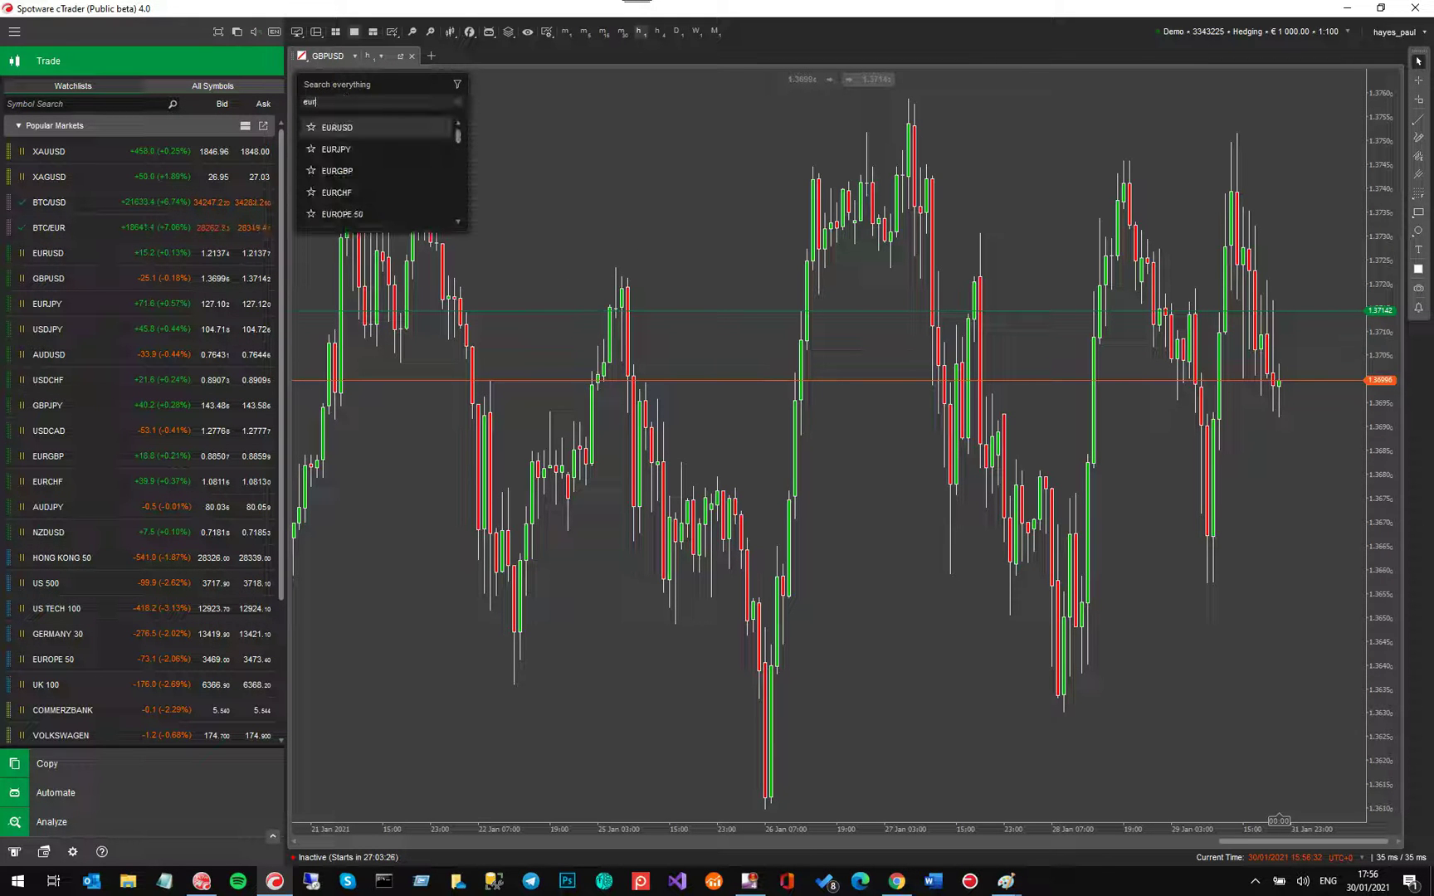
left_click(344, 171)
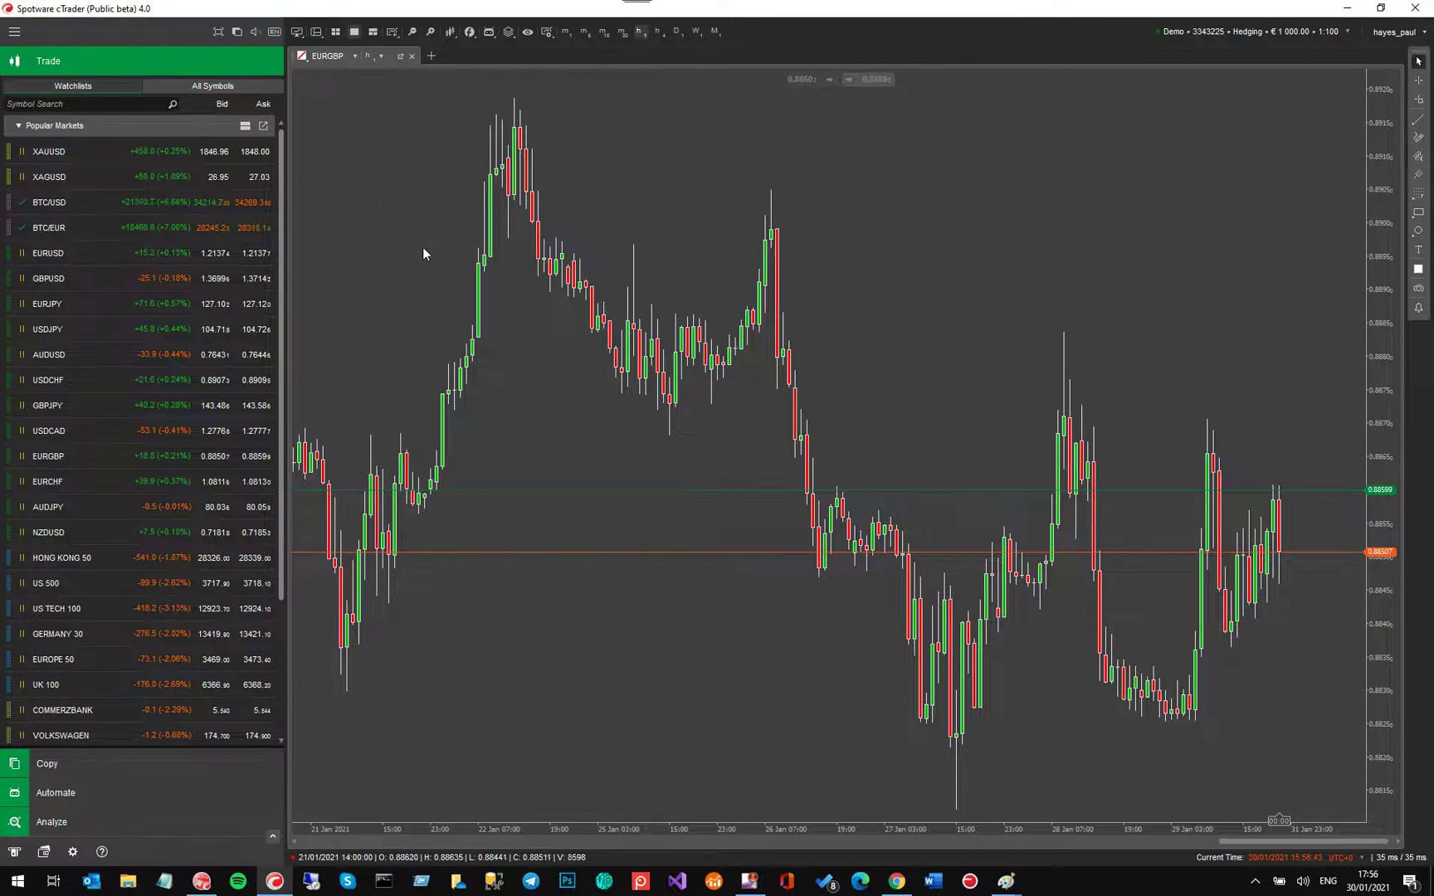
Step: Search 'risk' and add the Risk Manager indicator to the chart
type("eur")
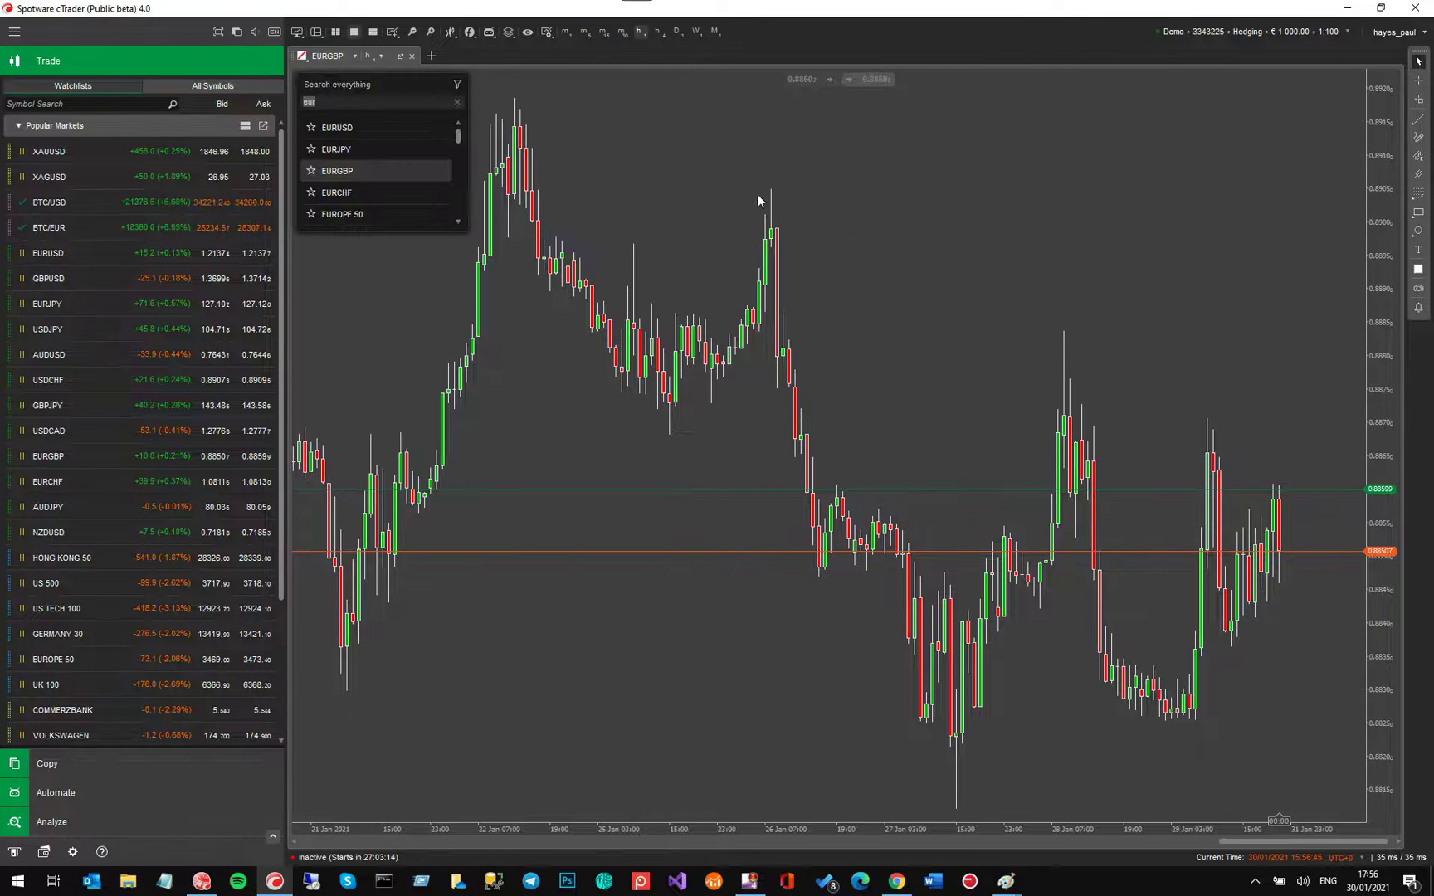
left_click(456, 102)
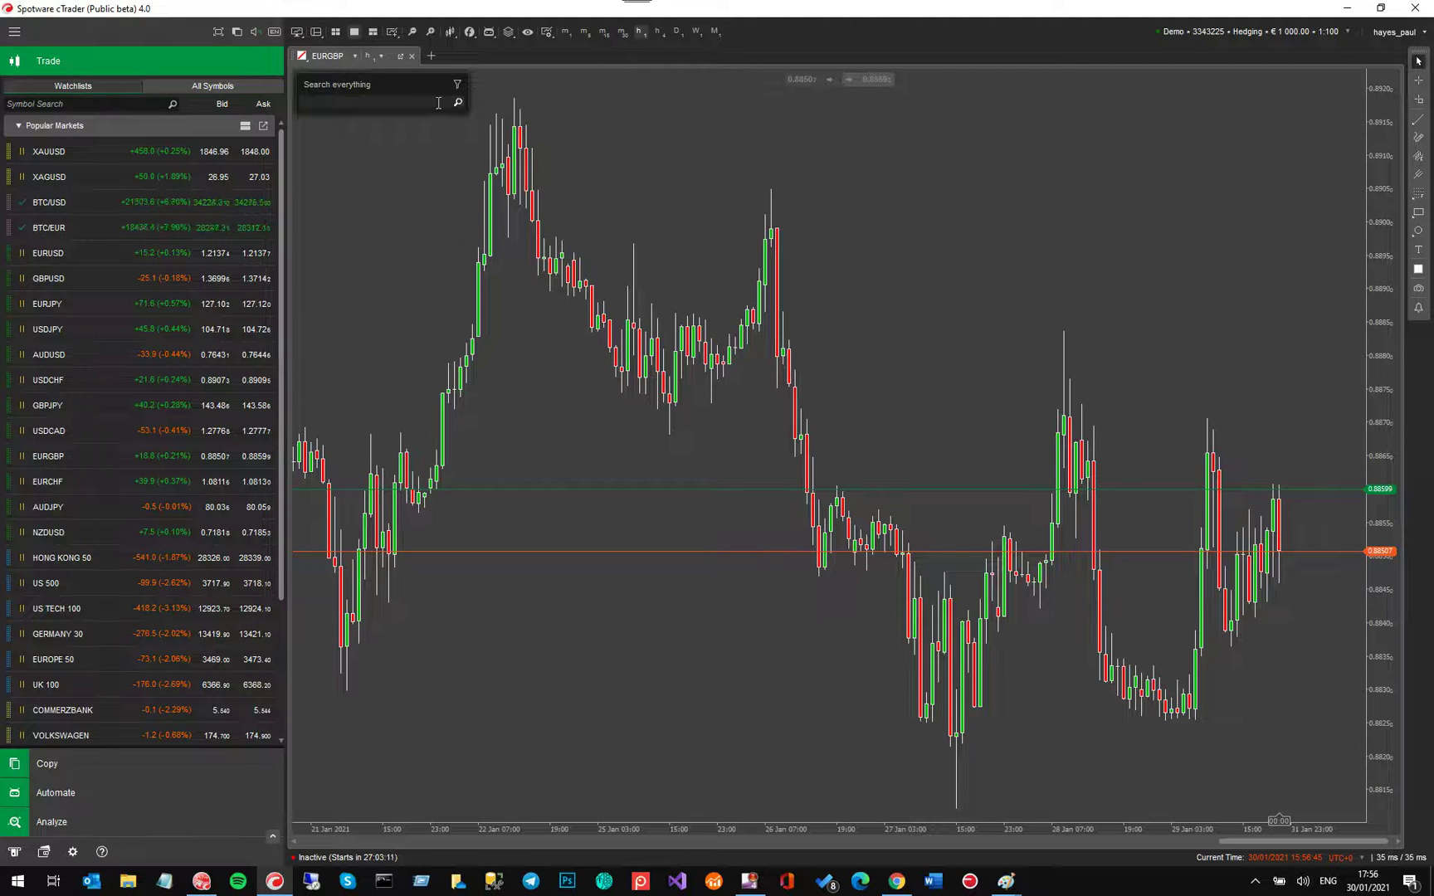
type("risk")
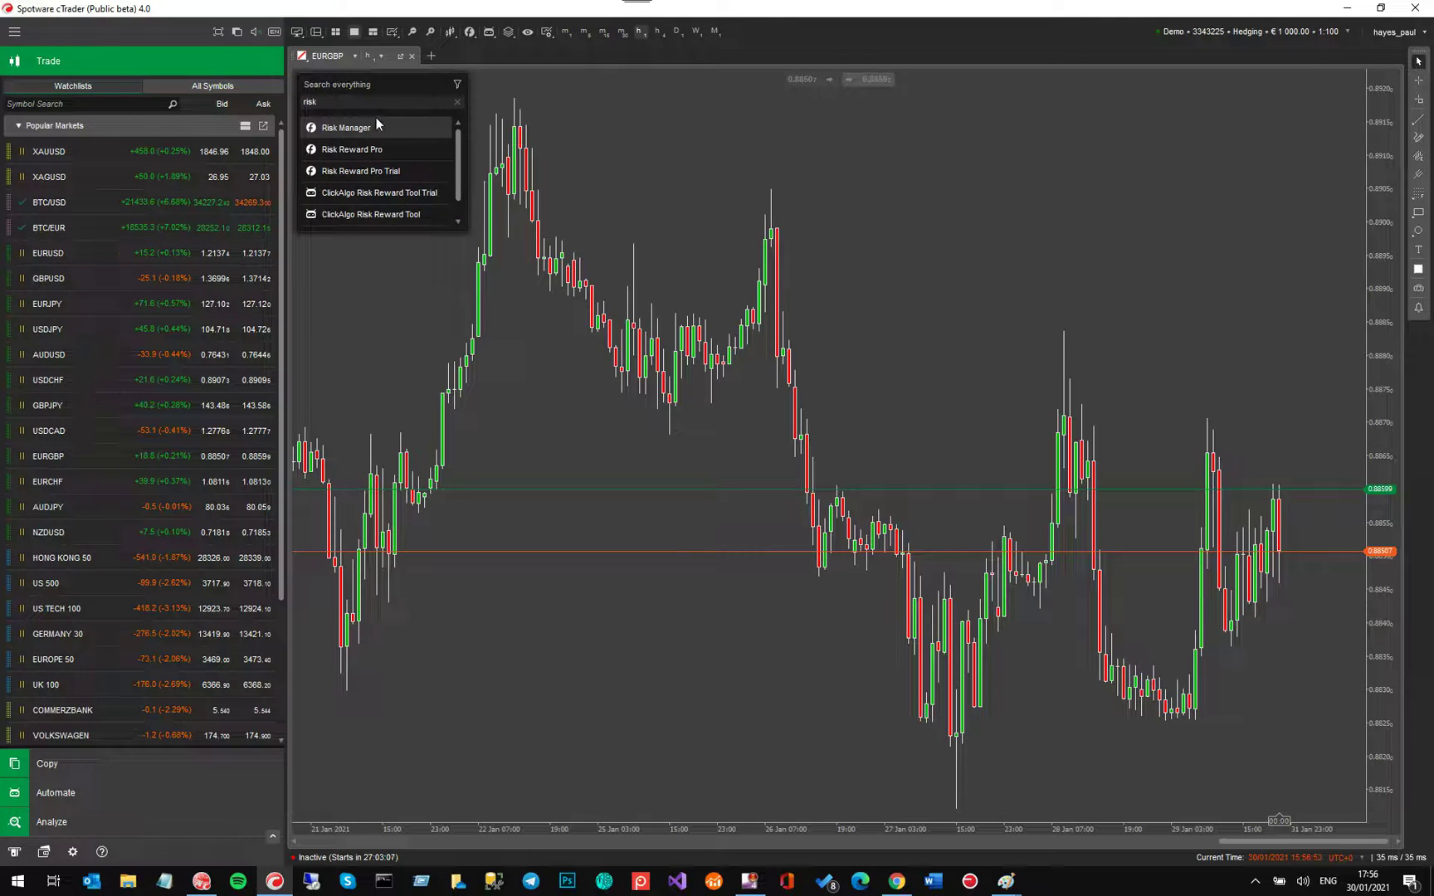
left_click(371, 128)
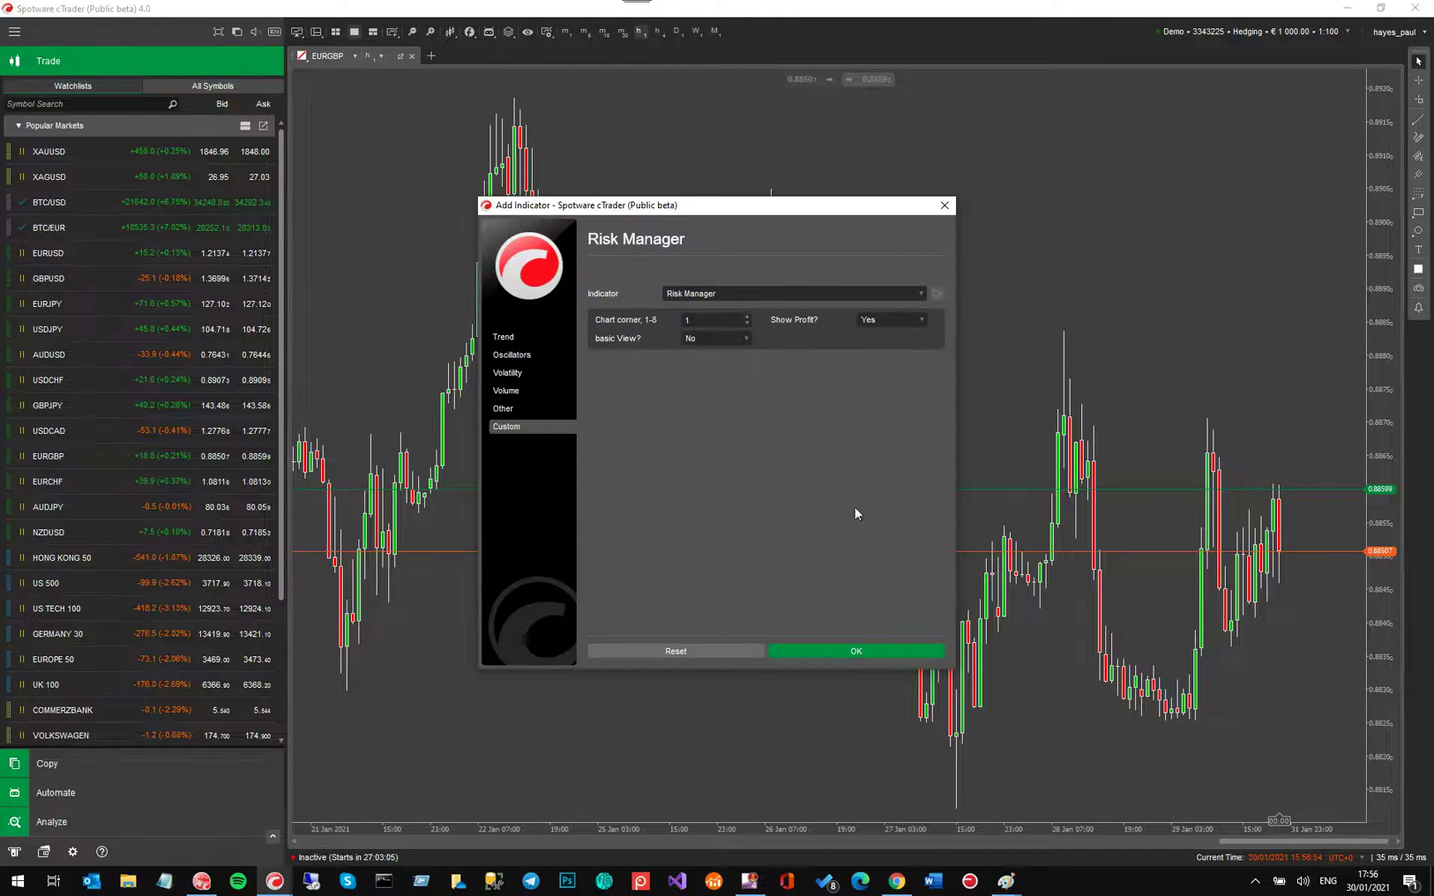
left_click(873, 652)
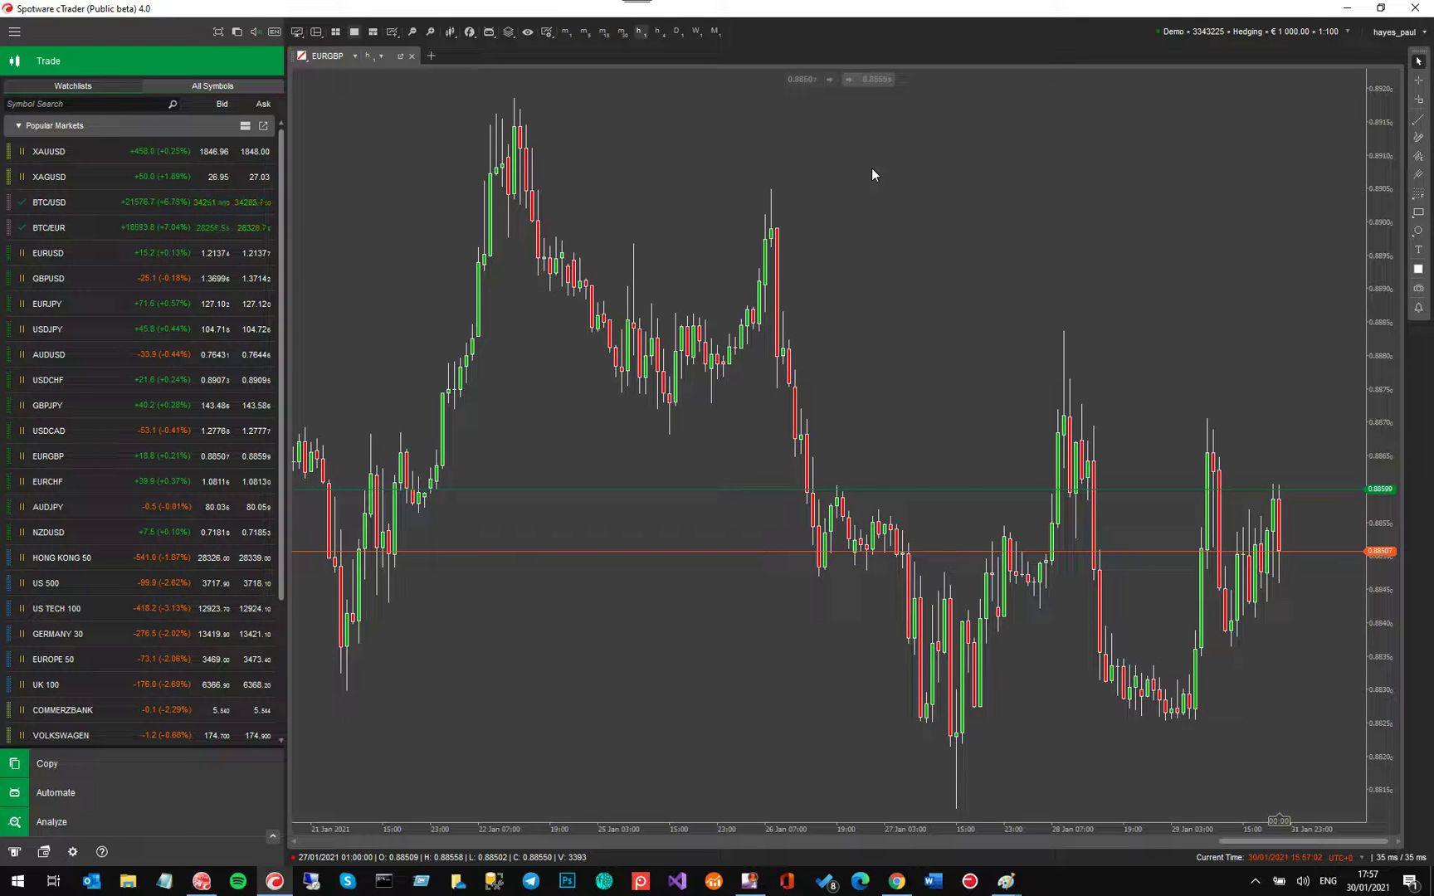
Step: Search 'harmonic', then dismiss the search box
type("risk")
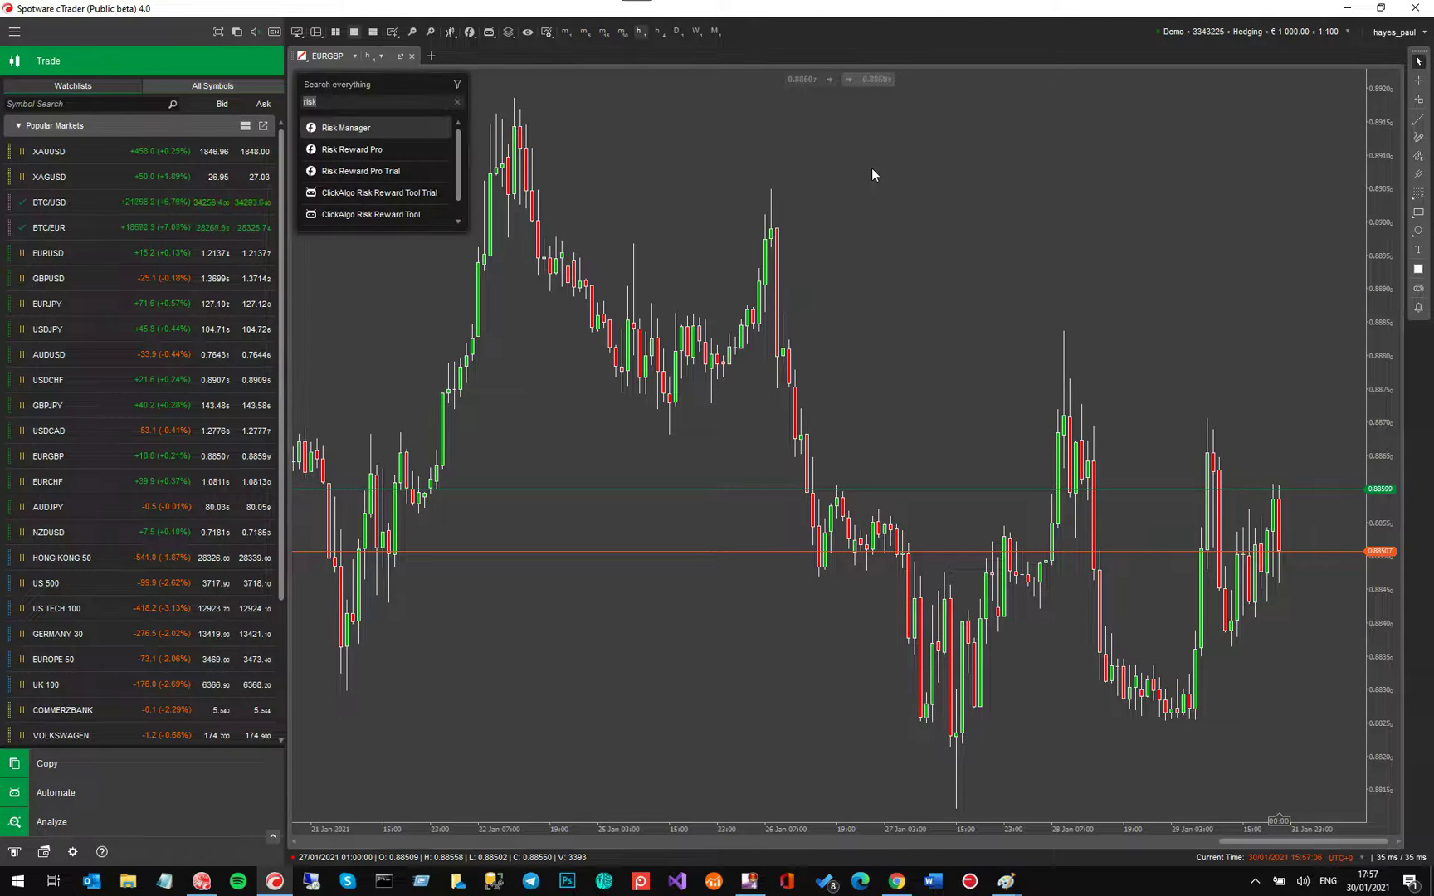
left_click(456, 102)
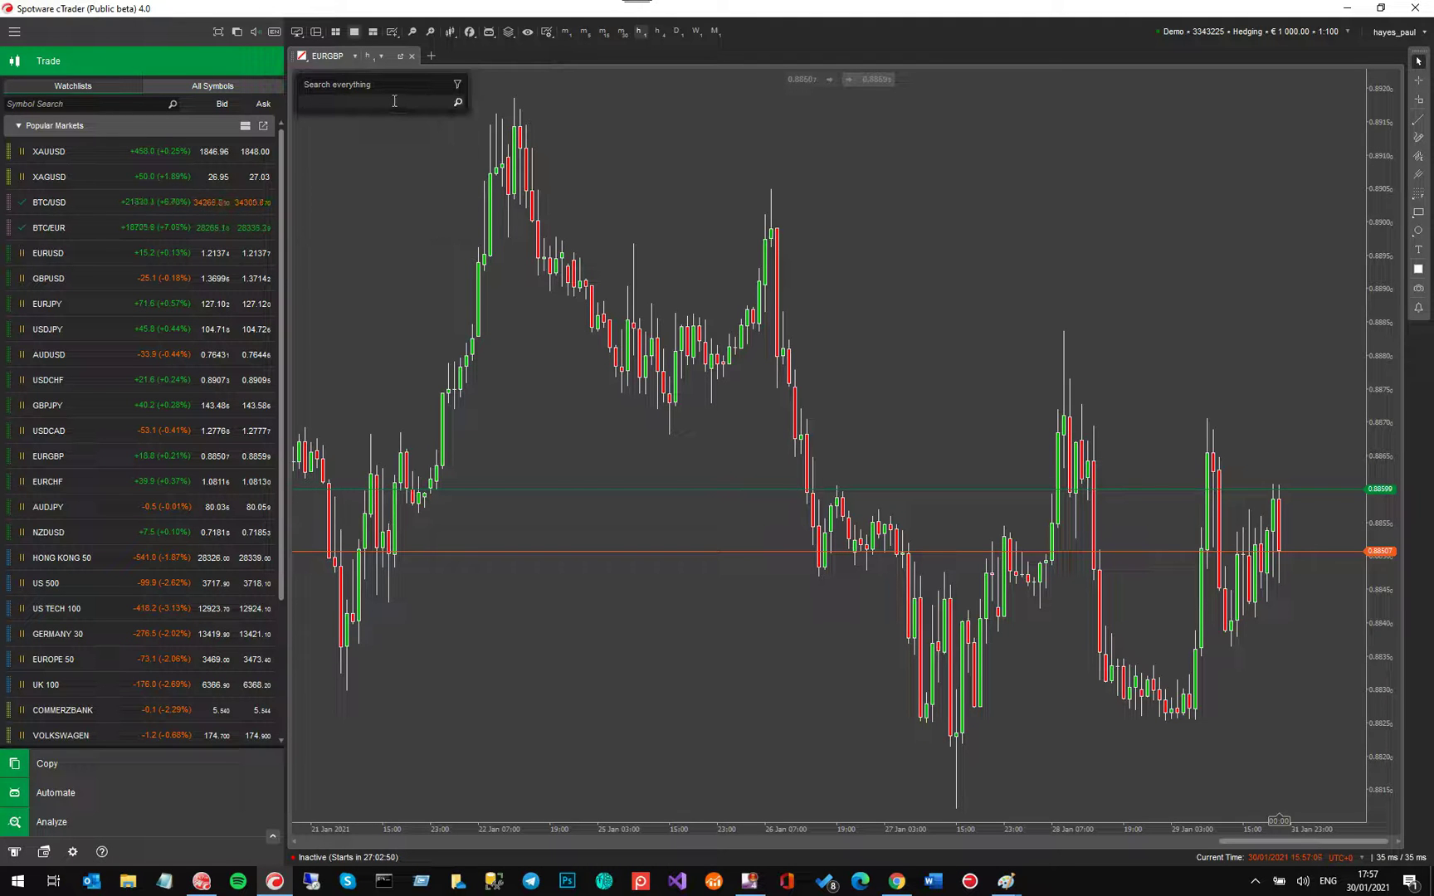
type("harmonic")
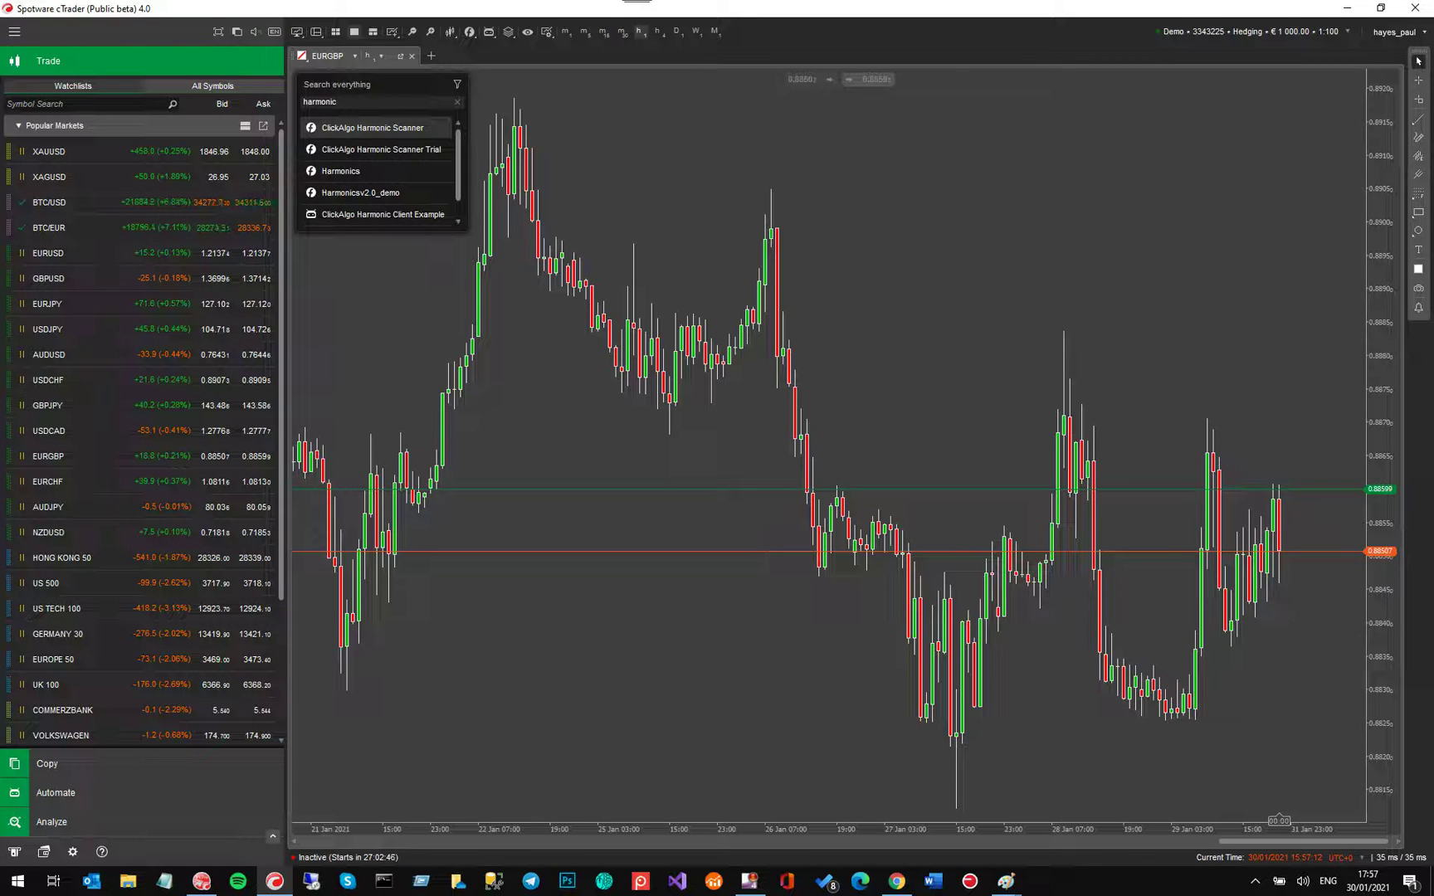
left_click(688, 177)
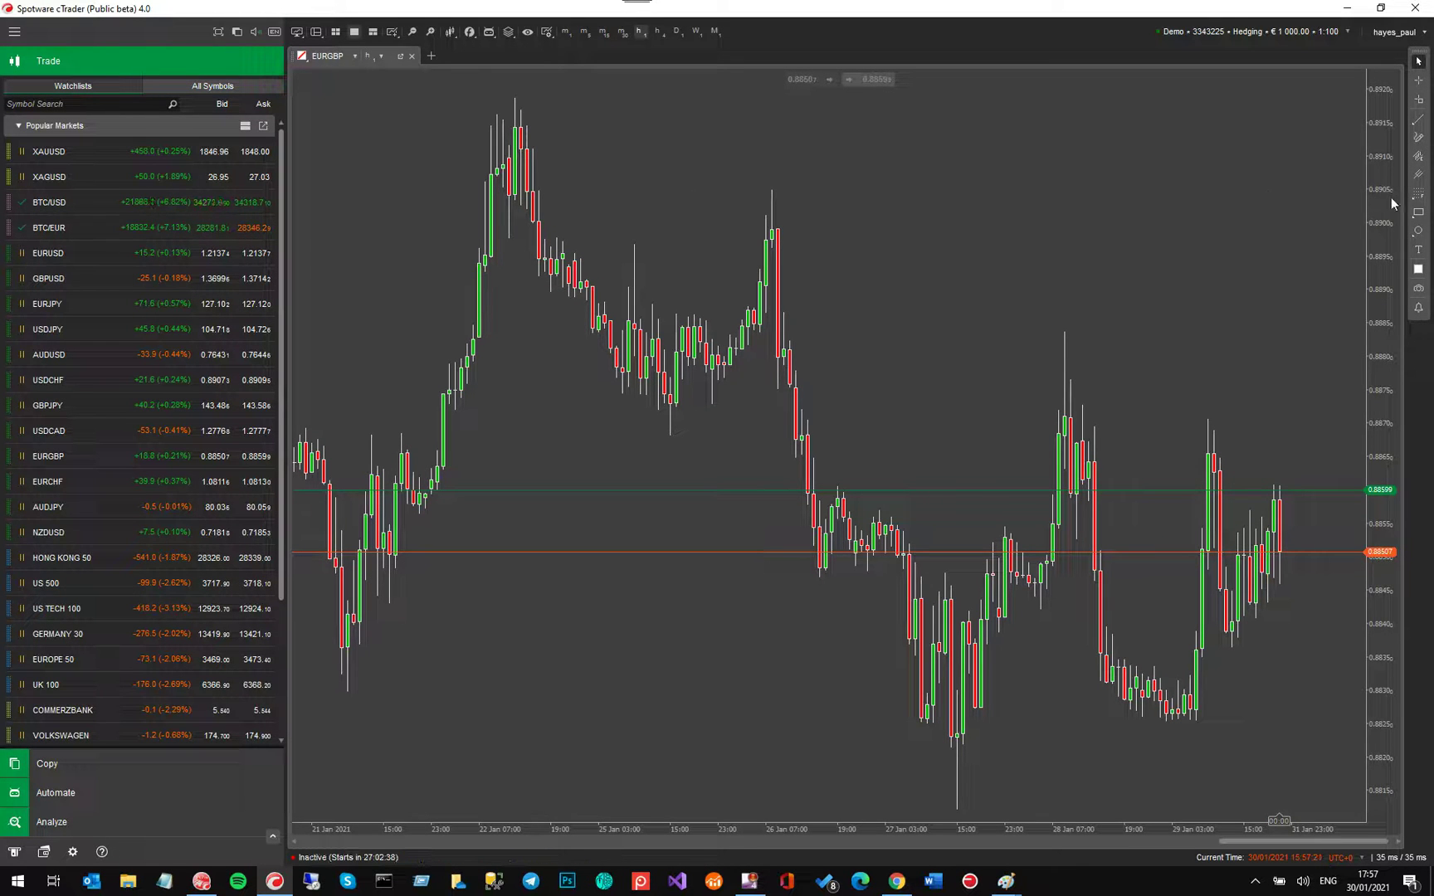
Step: Draw a white rectangle in the upper right of the EURGBP chart
mouse_move(1419, 217)
left_click(1367, 215)
left_click_drag(900, 220, 1177, 296)
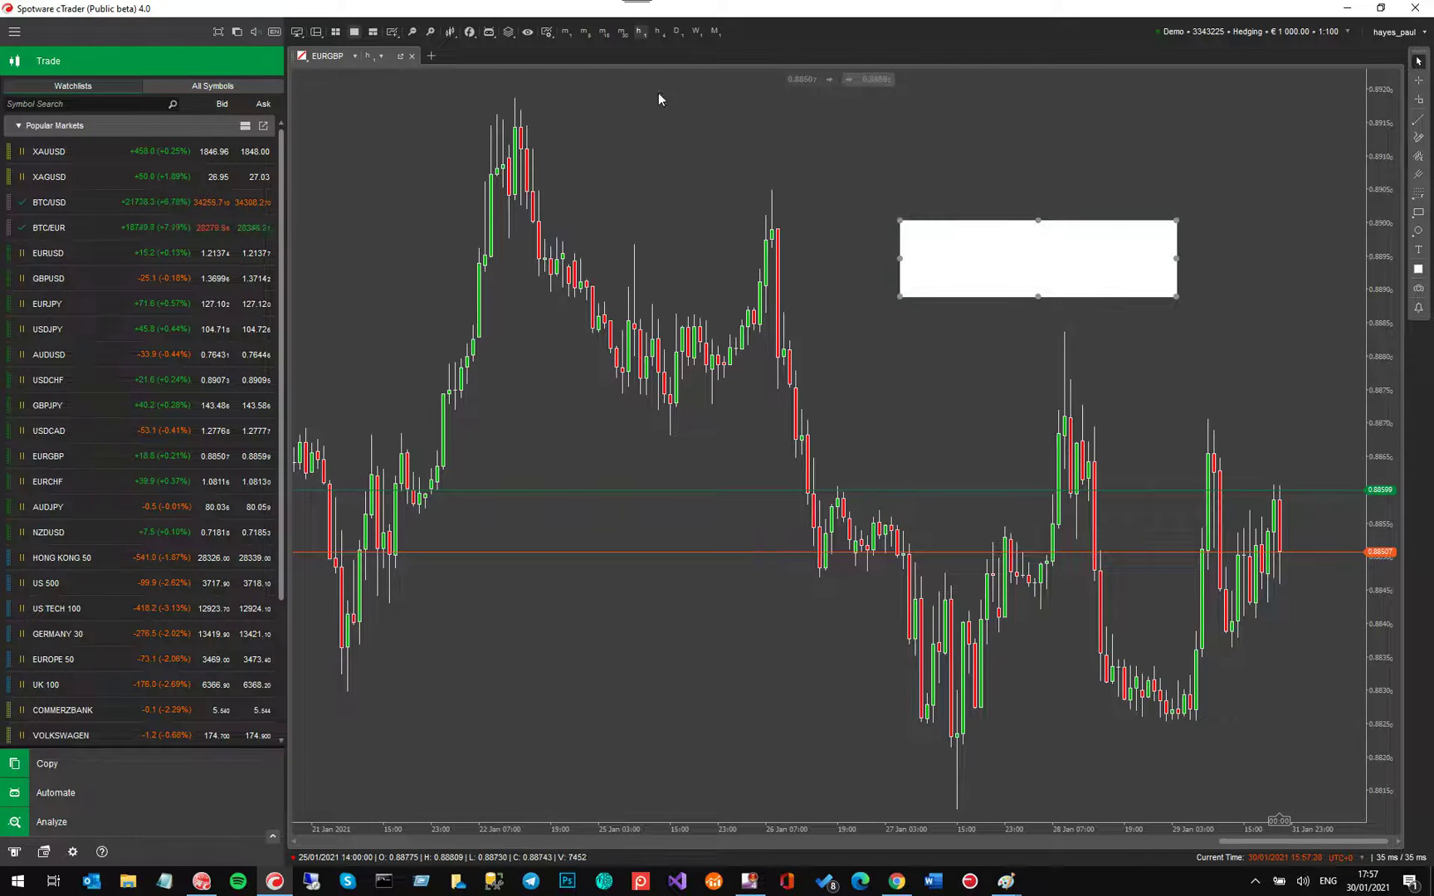
Step: Open a new USDJPY chart tab, then close it again
left_click(431, 60)
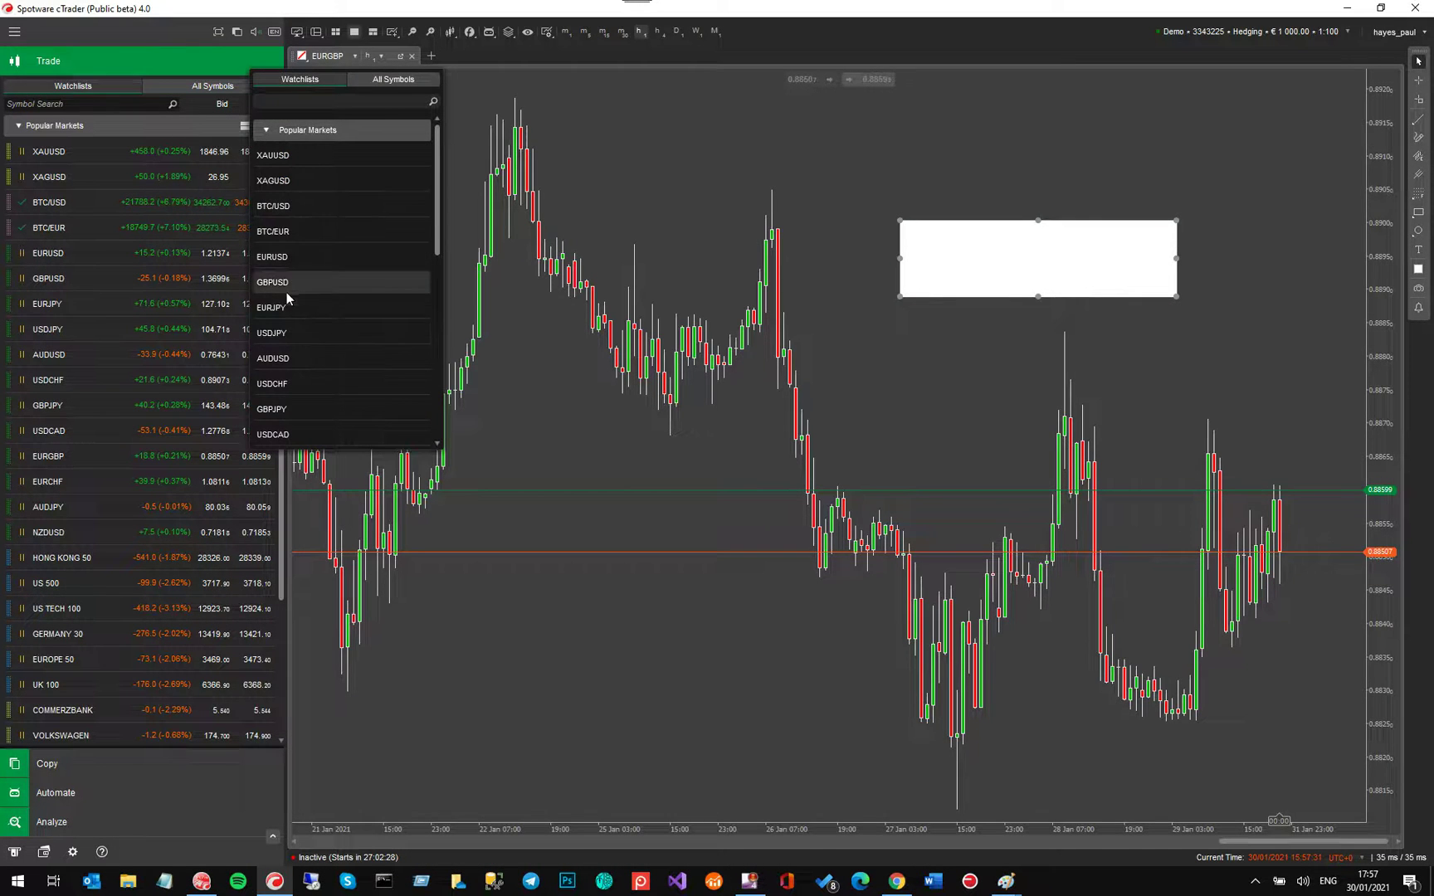
left_click(287, 330)
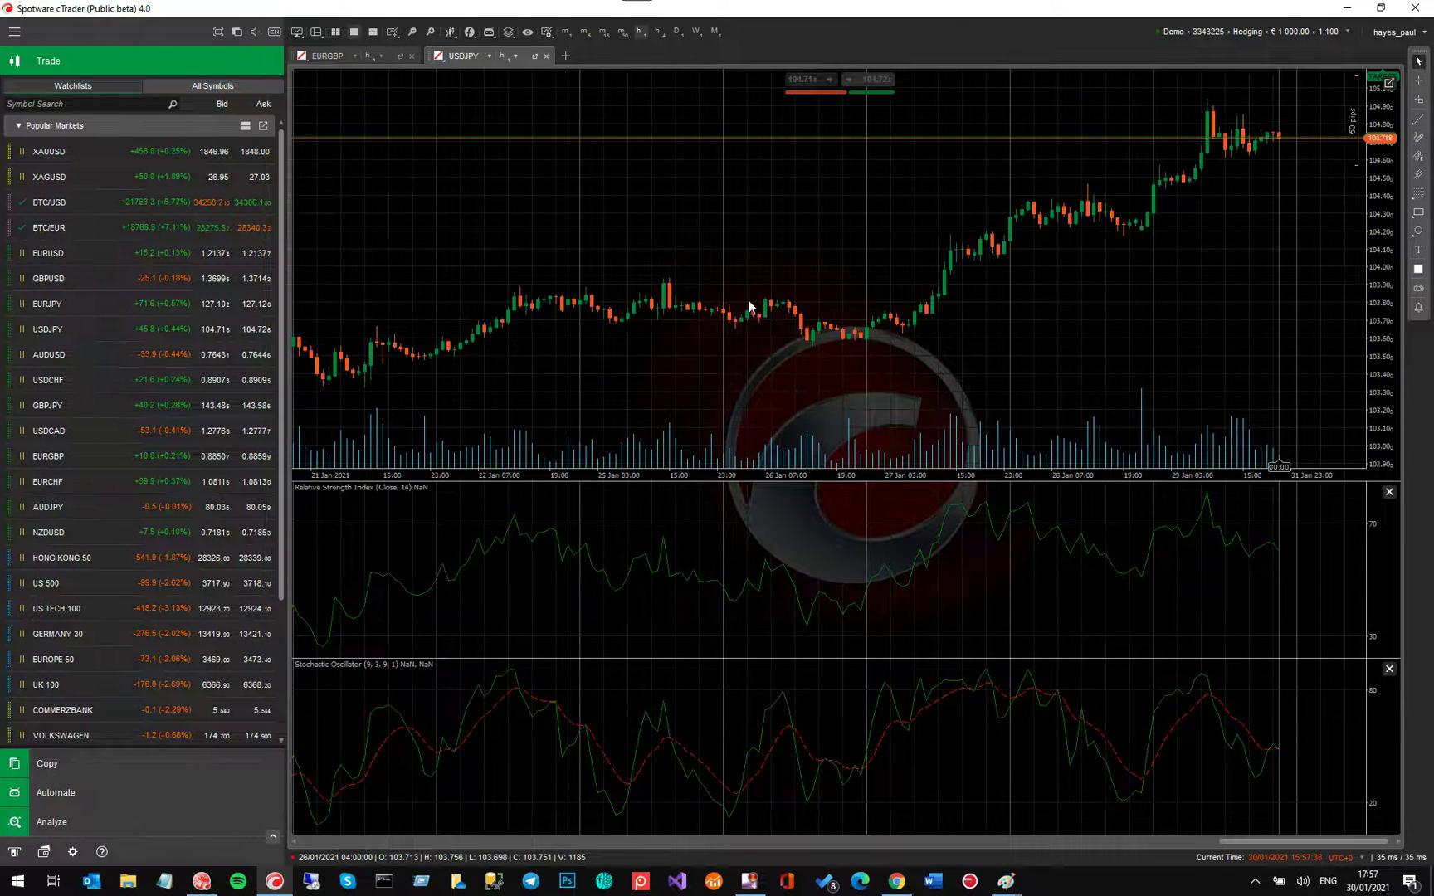
left_click(546, 55)
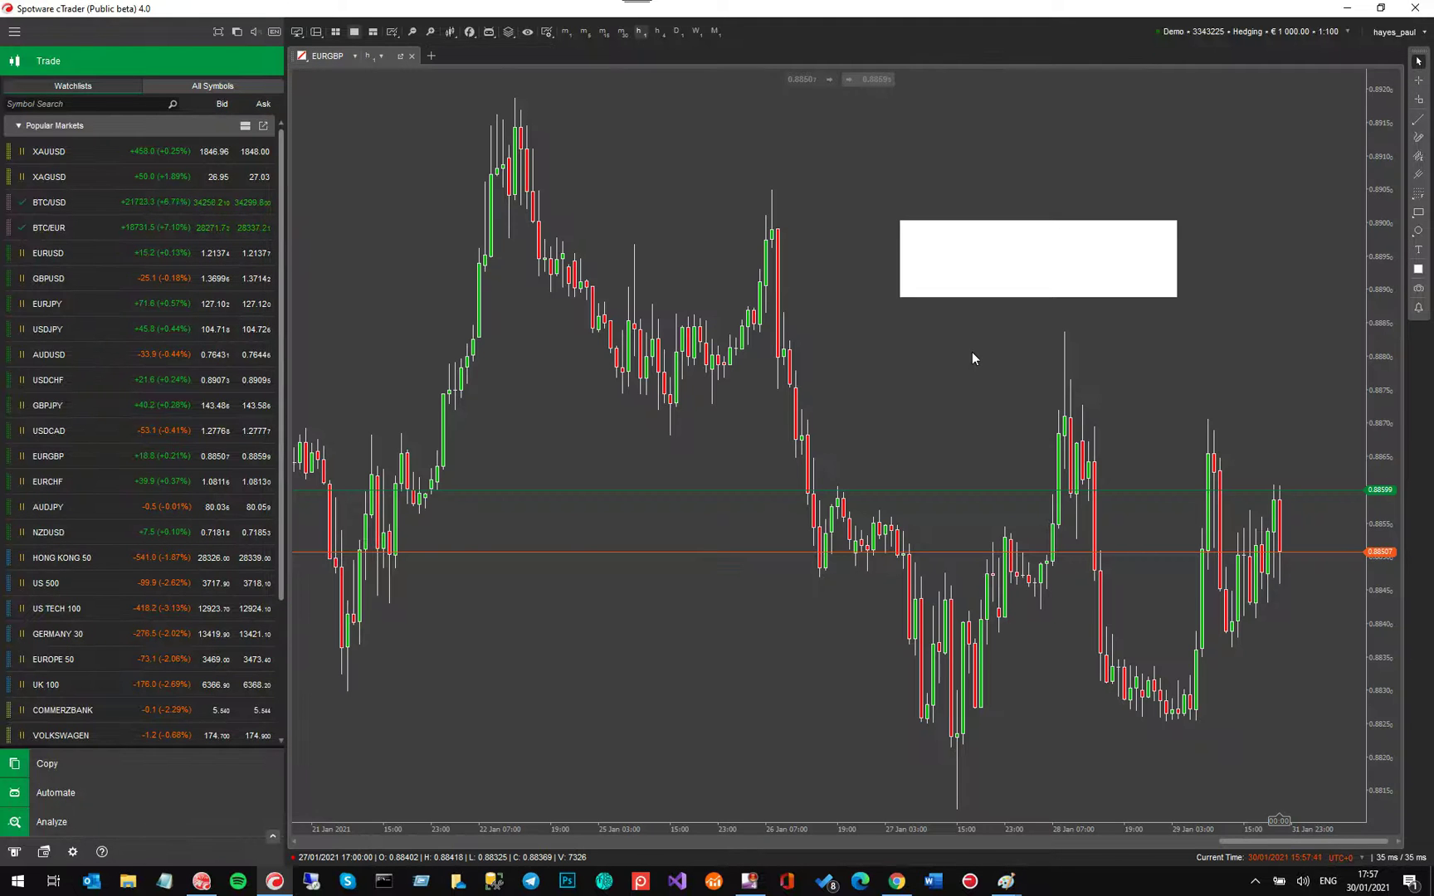
Step: Delete the white rectangle and bring up the Tradewatch and symbol panel layout options
left_click(1083, 272)
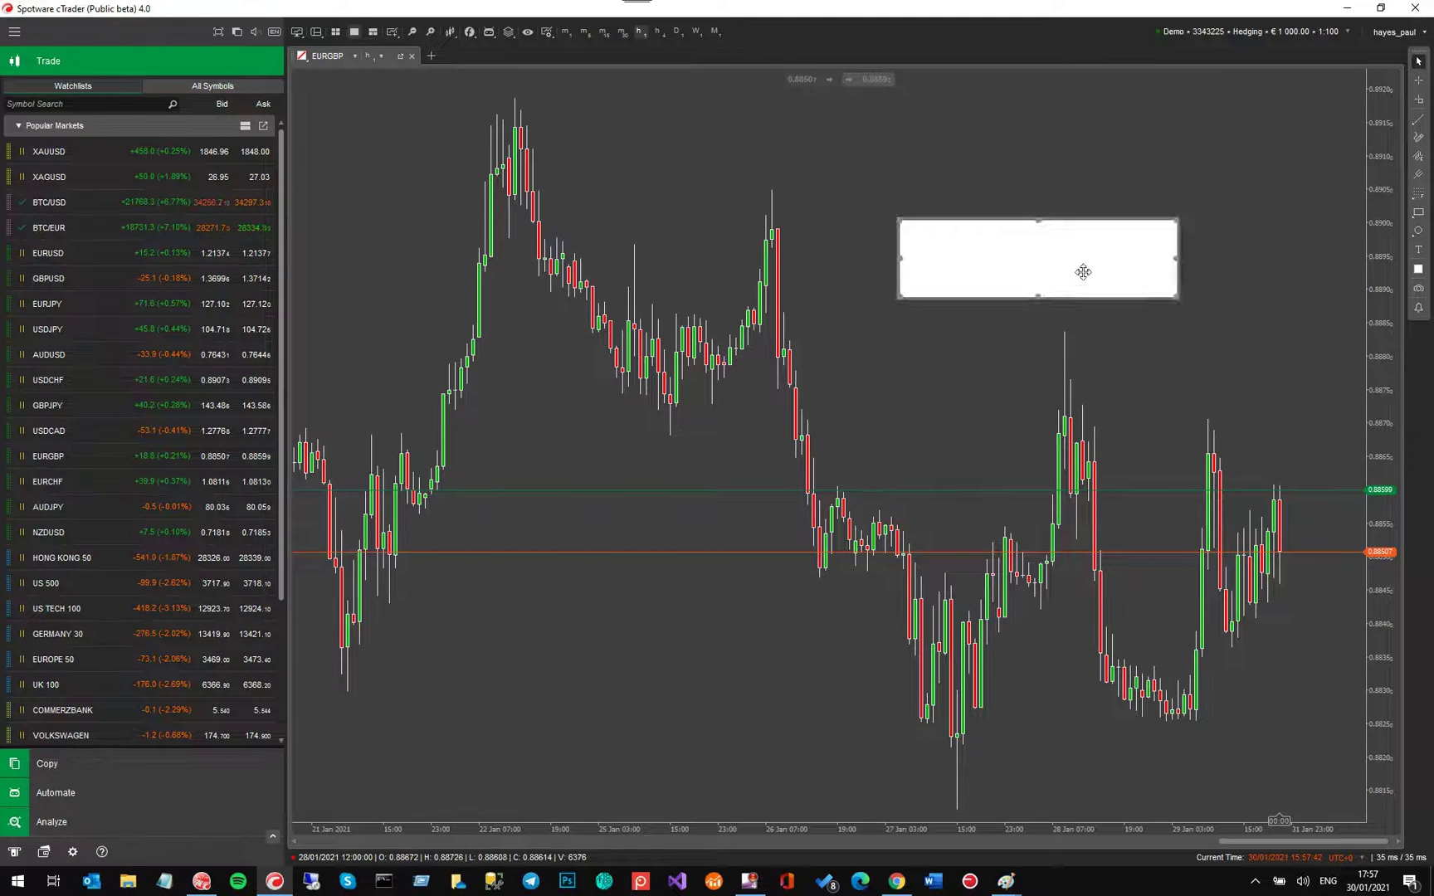
key("Delete")
left_click(324, 33)
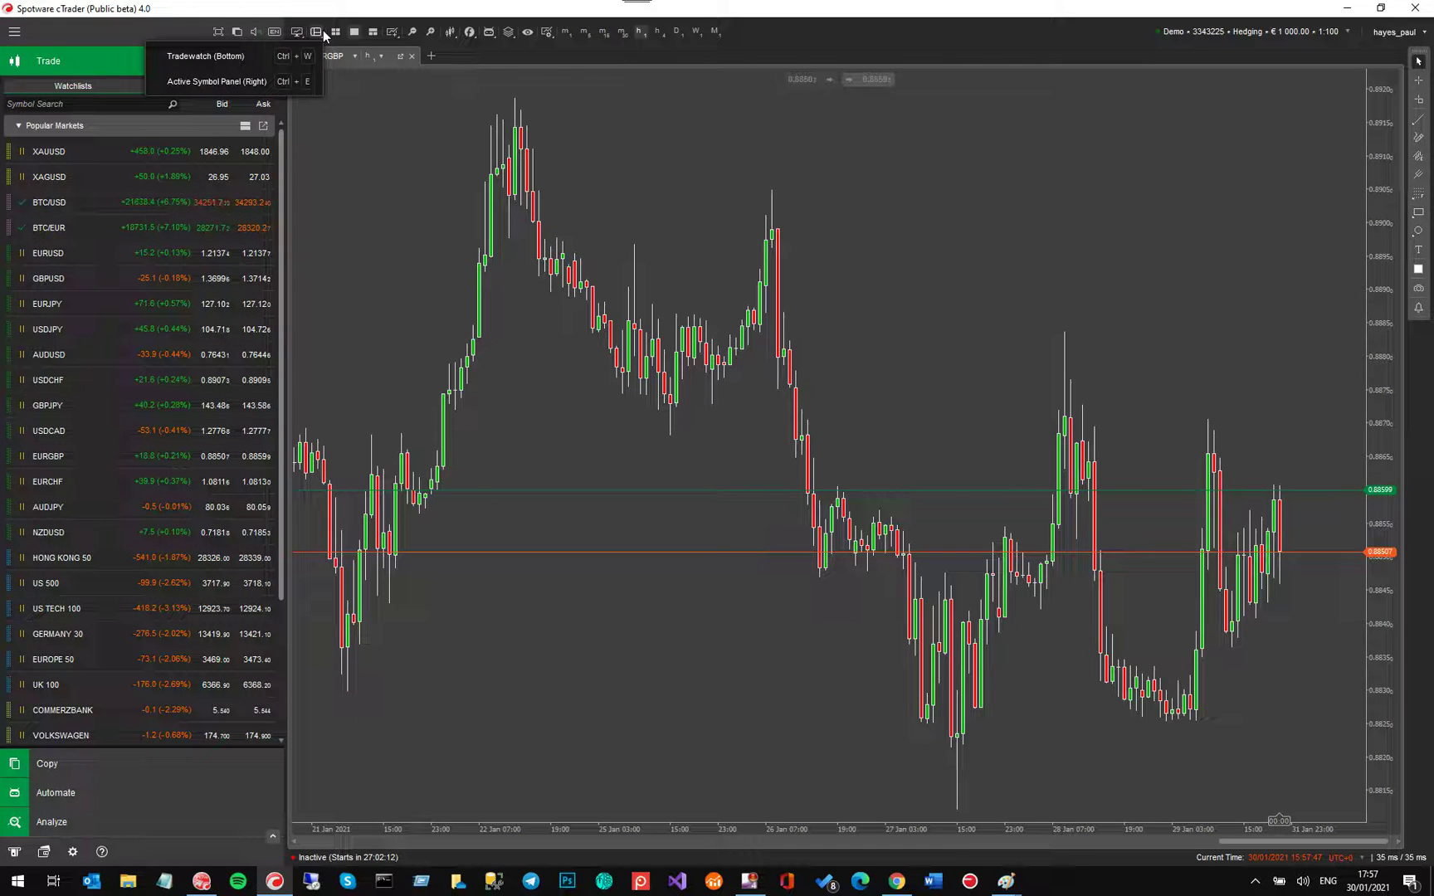
Step: Show the Active Symbol Panel on the right with its News tab, opening the FXStreet source
left_click(691, 296)
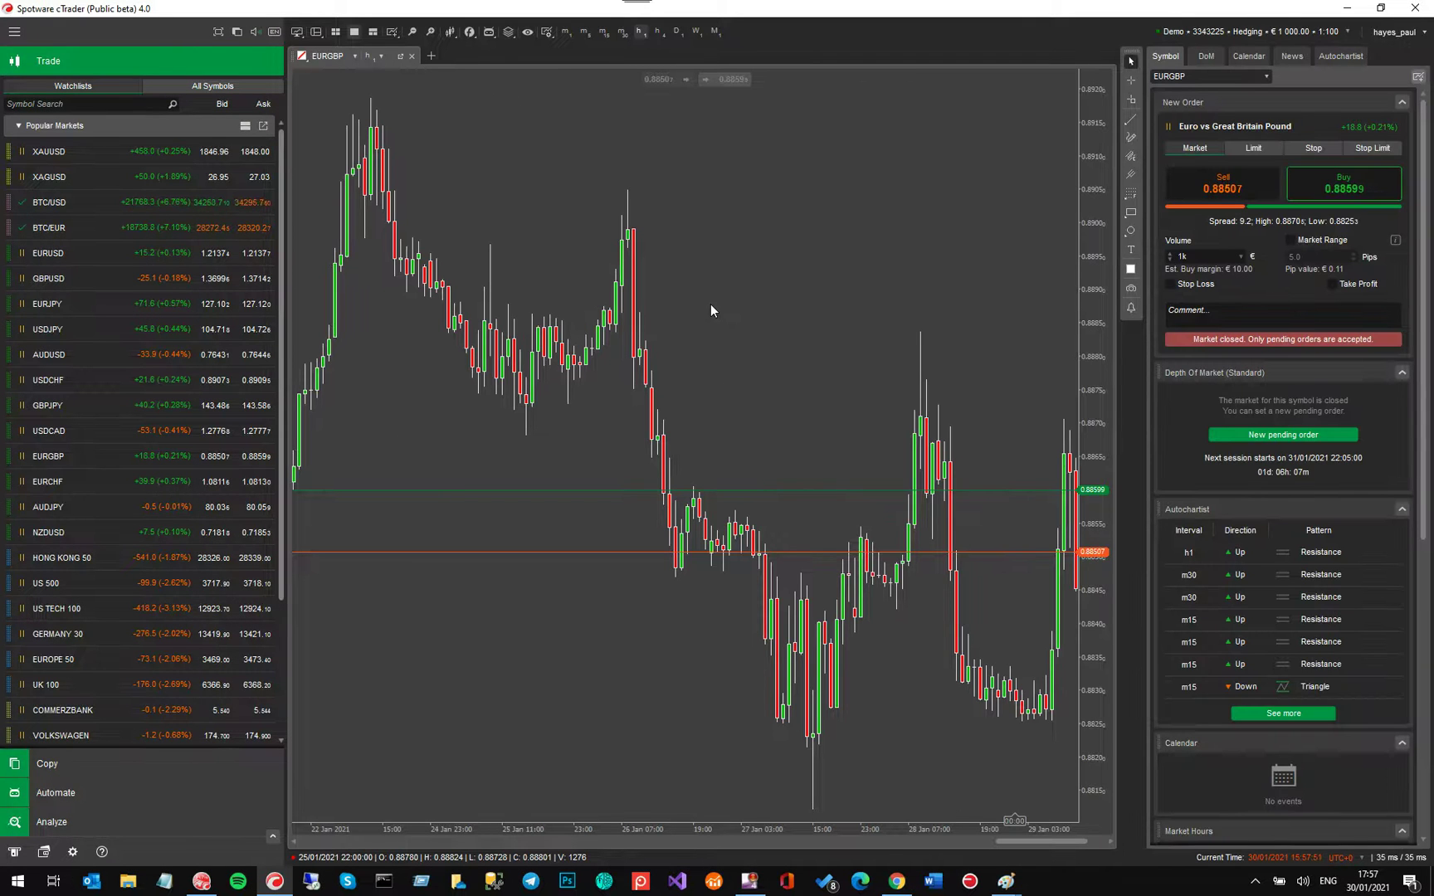
left_click(1283, 57)
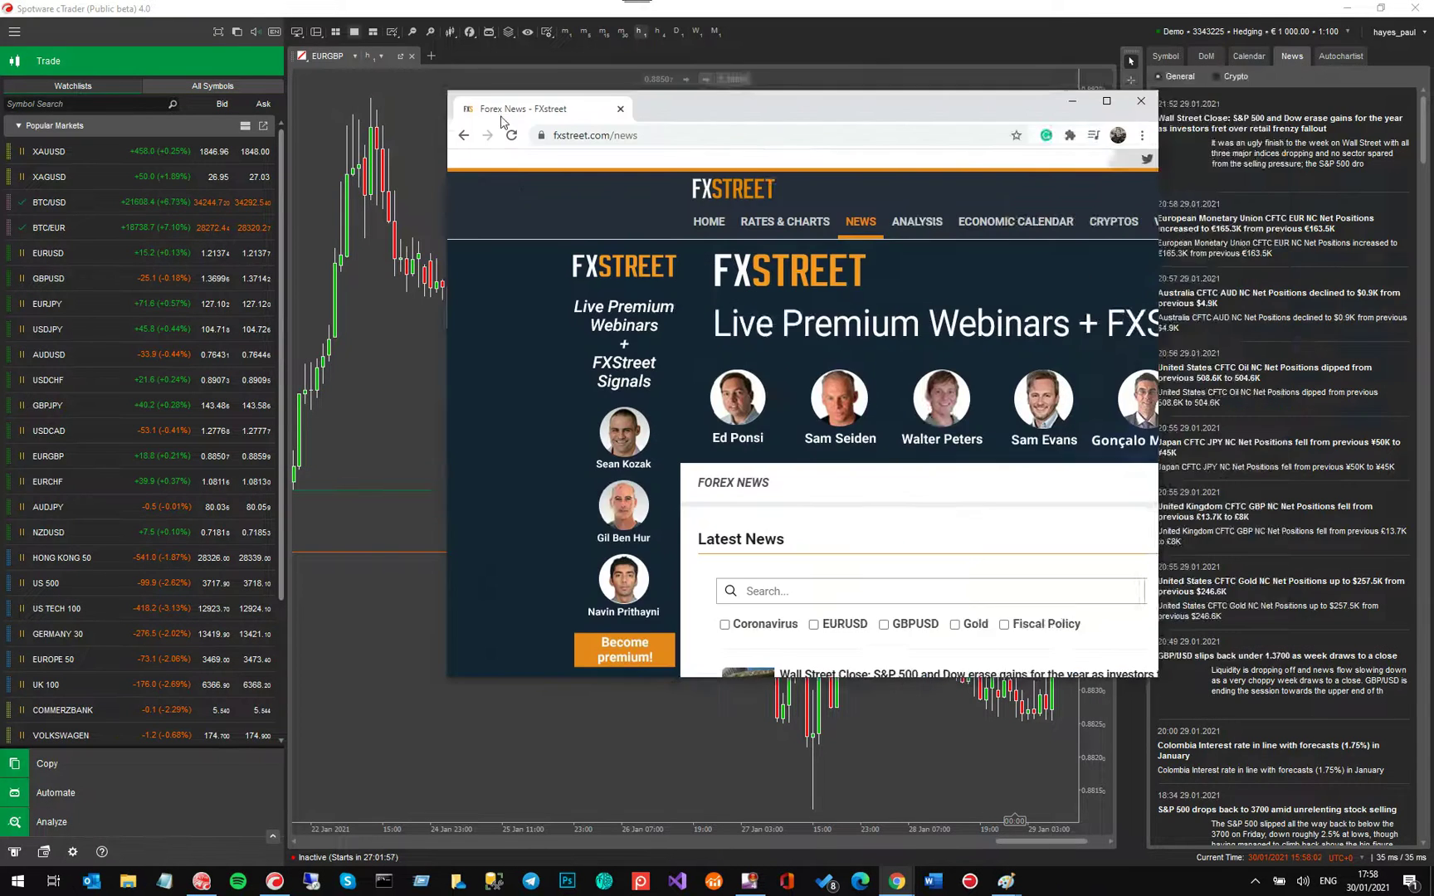
mouse_move(410, 127)
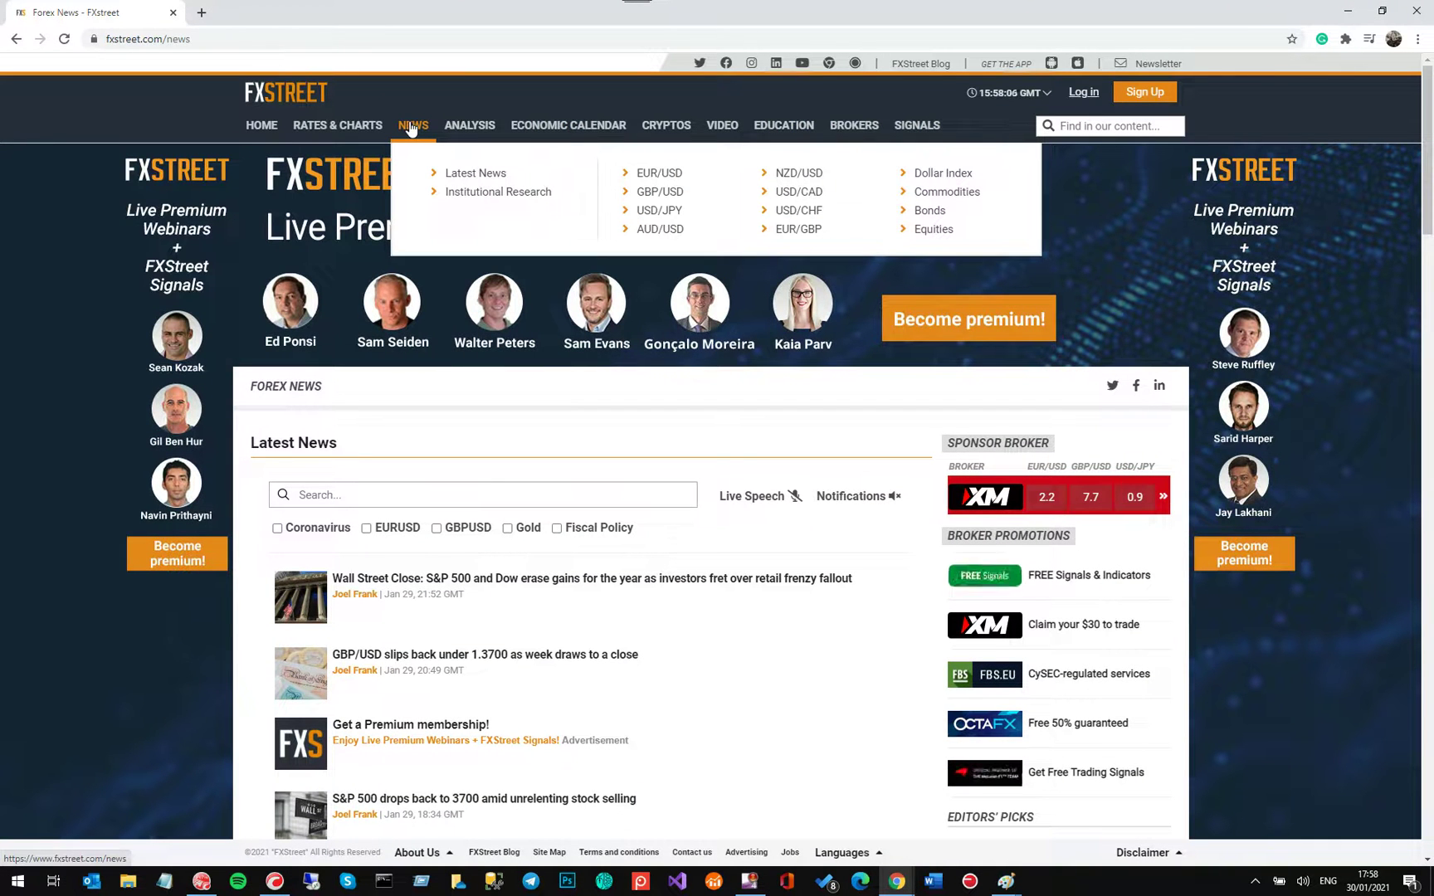
Step: Close the Chrome window showing fxstreet.com
left_click(1415, 11)
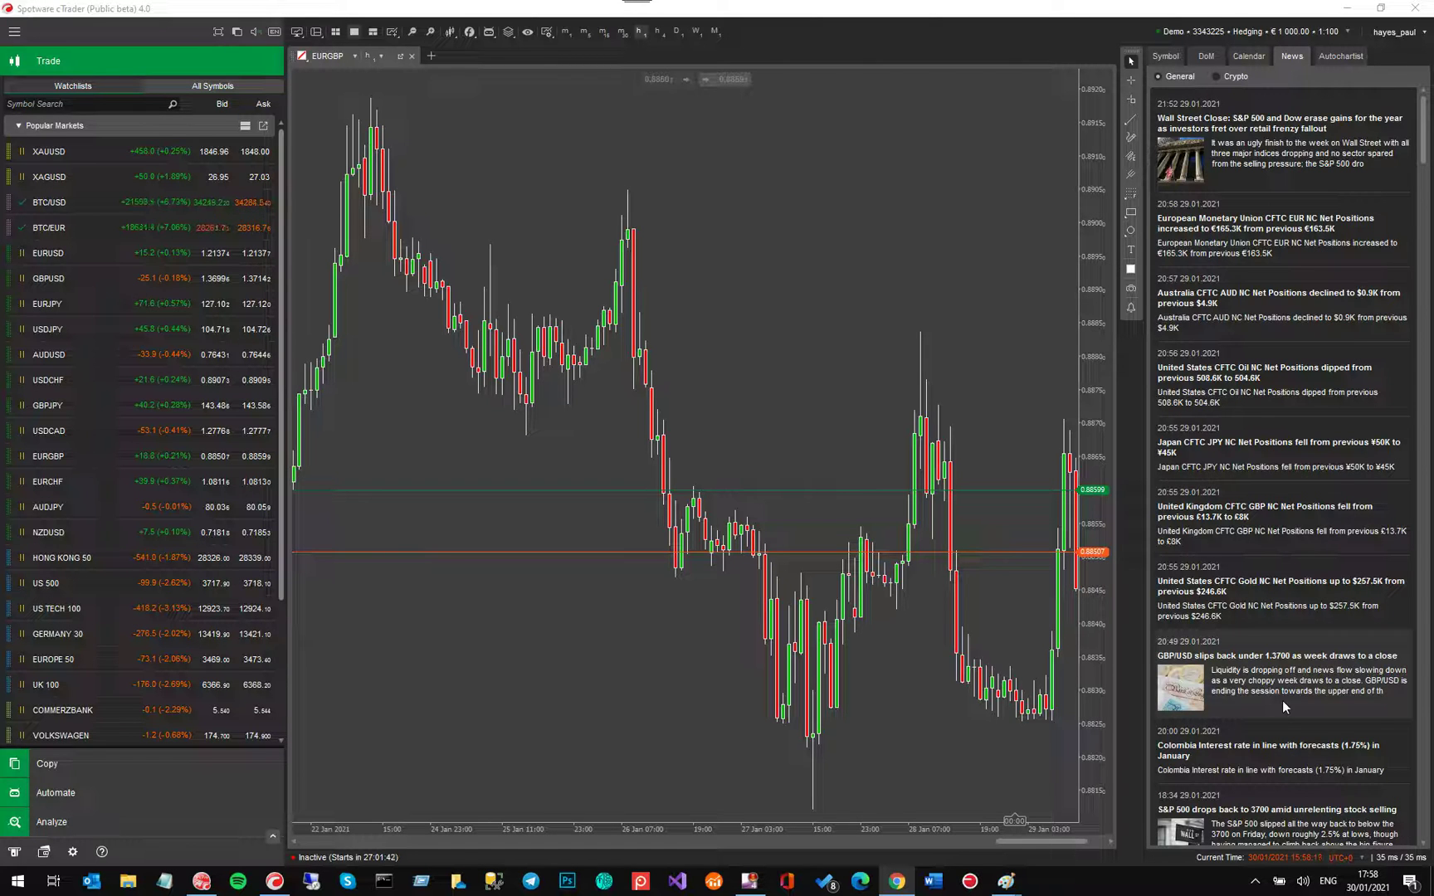
Step: Filter news to Crypto, browse EURGBP Autochartist patterns, then switch to the autochartist.com site
left_click(1219, 76)
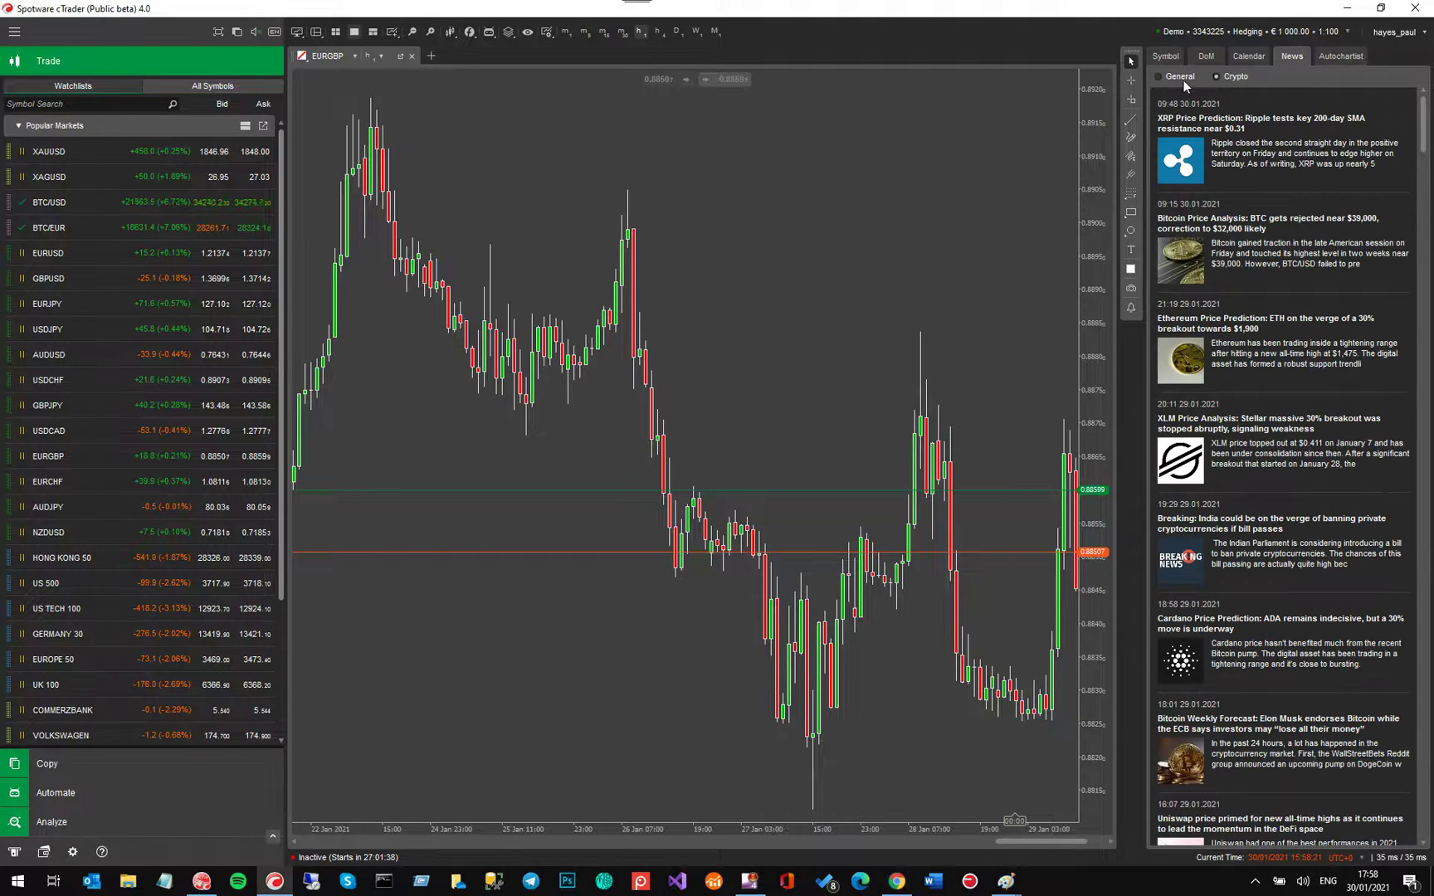
left_click(1340, 55)
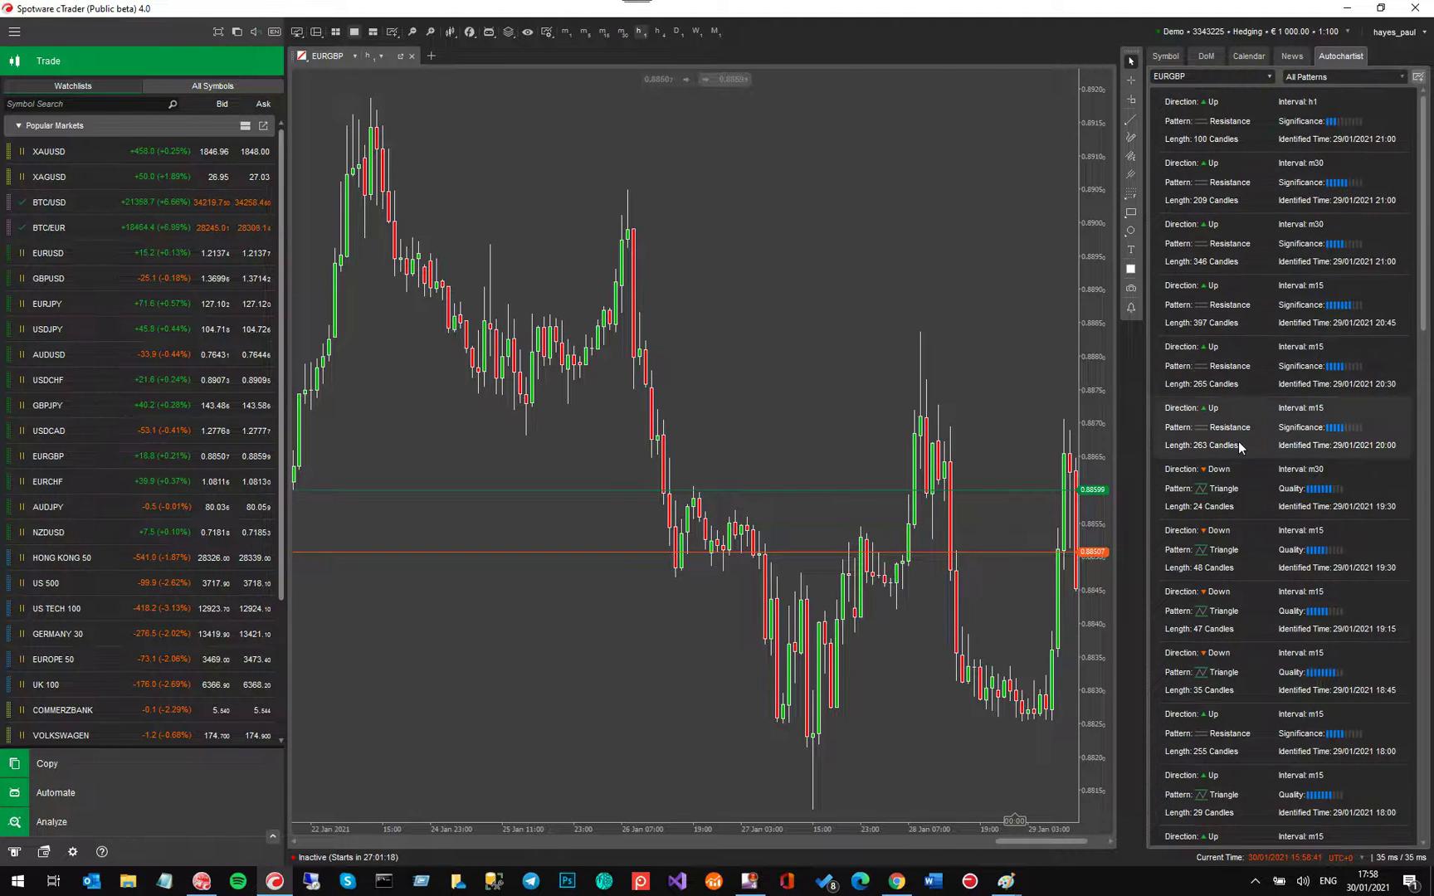
scroll(1242, 489, "down", 3)
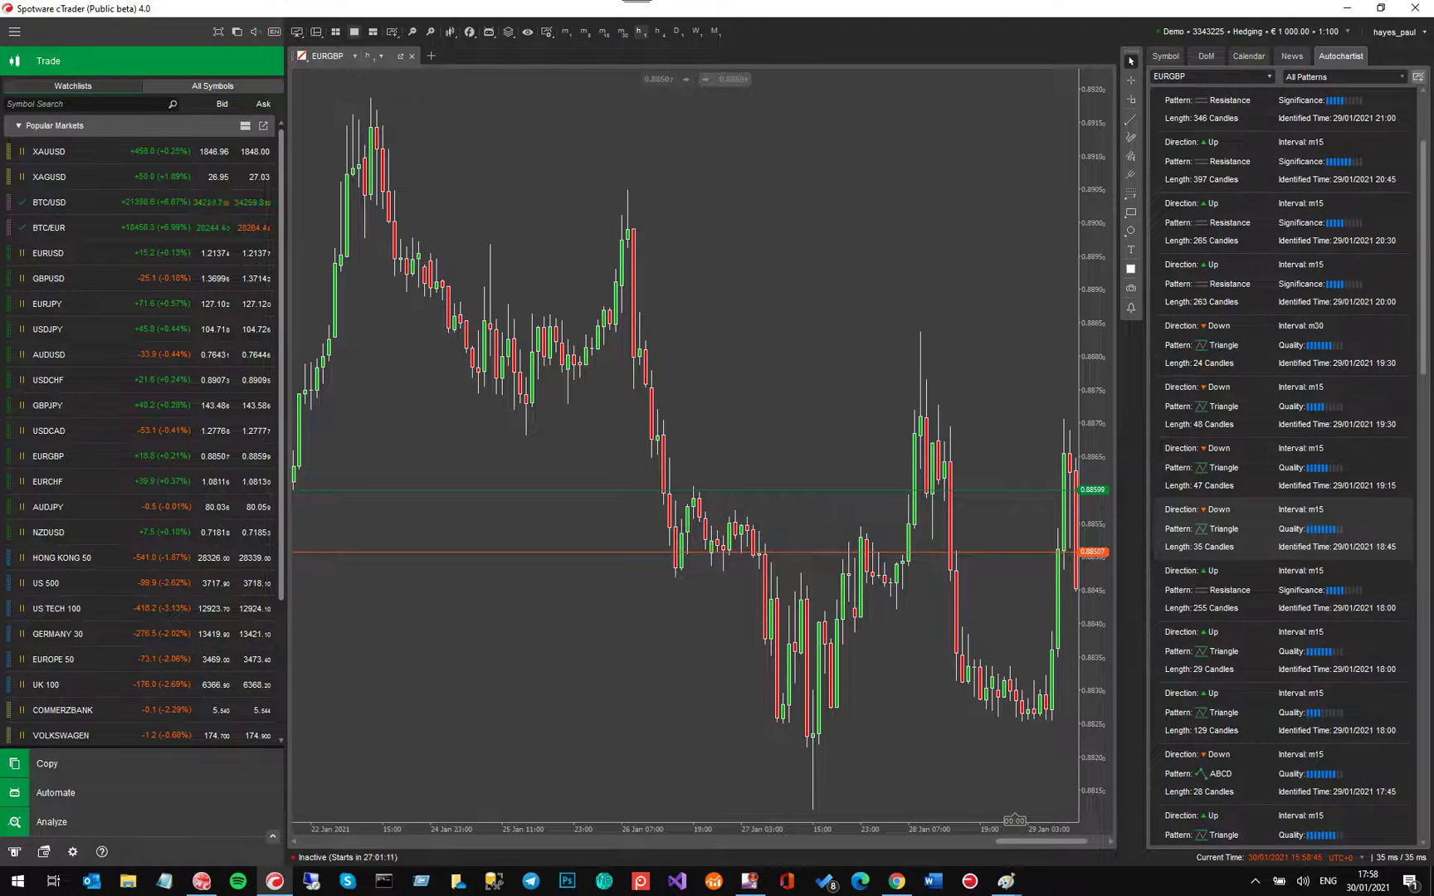
key("alt+Tab")
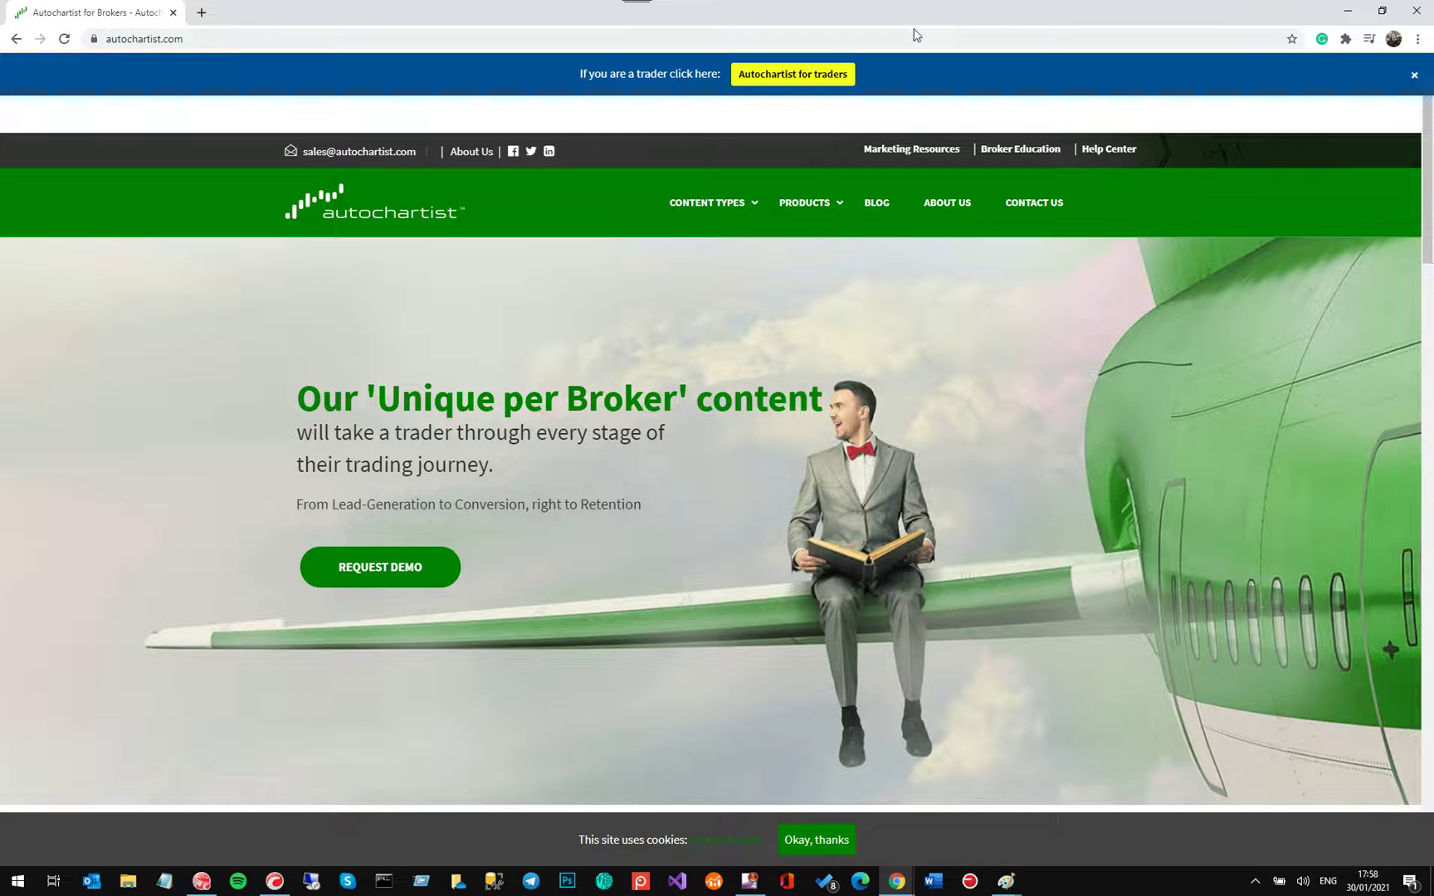
Step: Close the autochartist.com Chrome window to get back to the cTrader EURGBP chart
left_click(1416, 10)
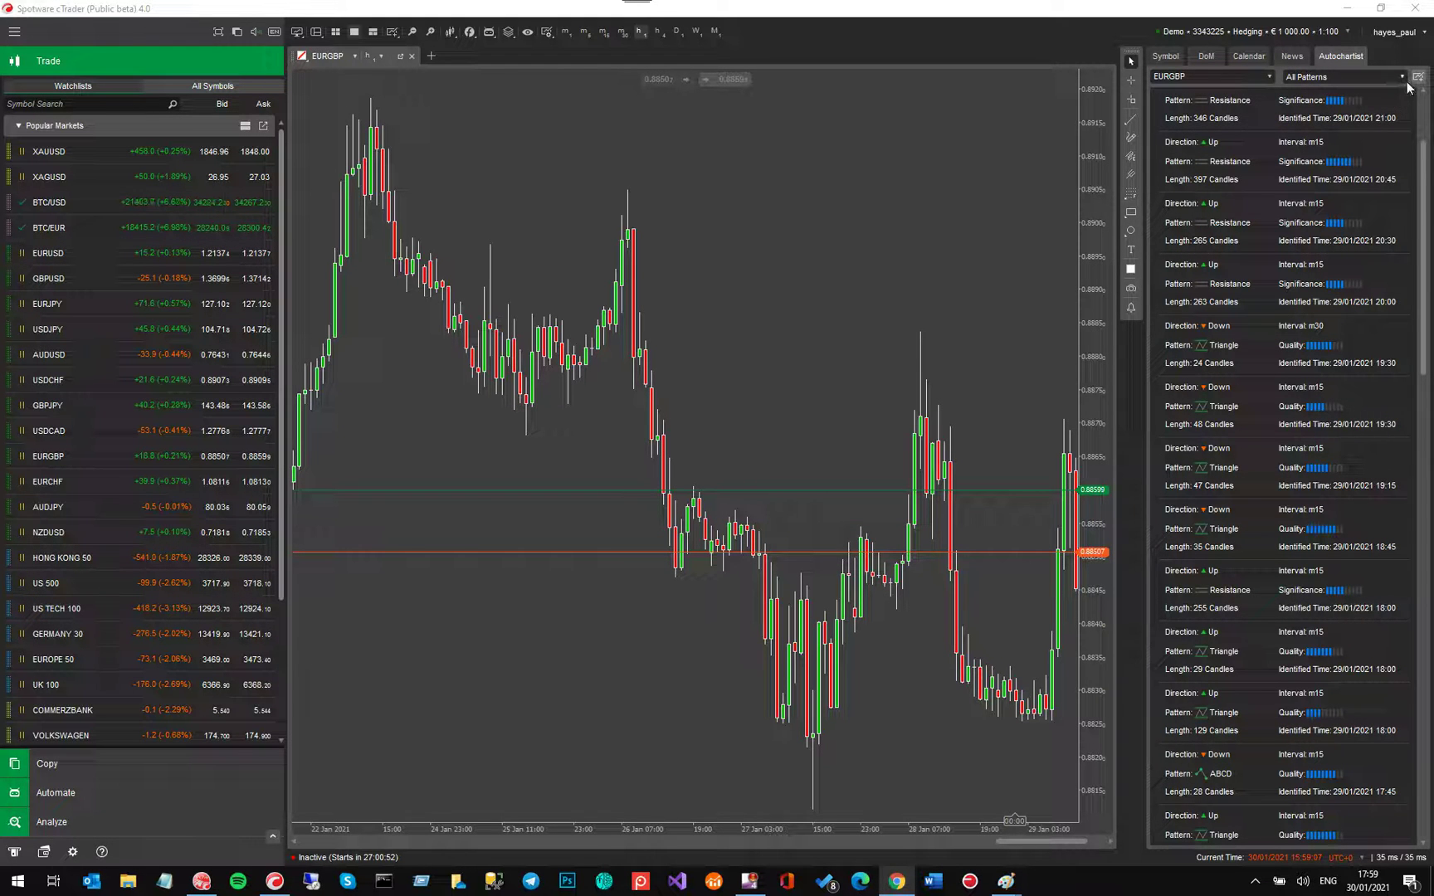
Step: Filter Autochartist by Fibonacci Patterns, then Key Levels, finally settling on Chart Patterns
left_click(1381, 77)
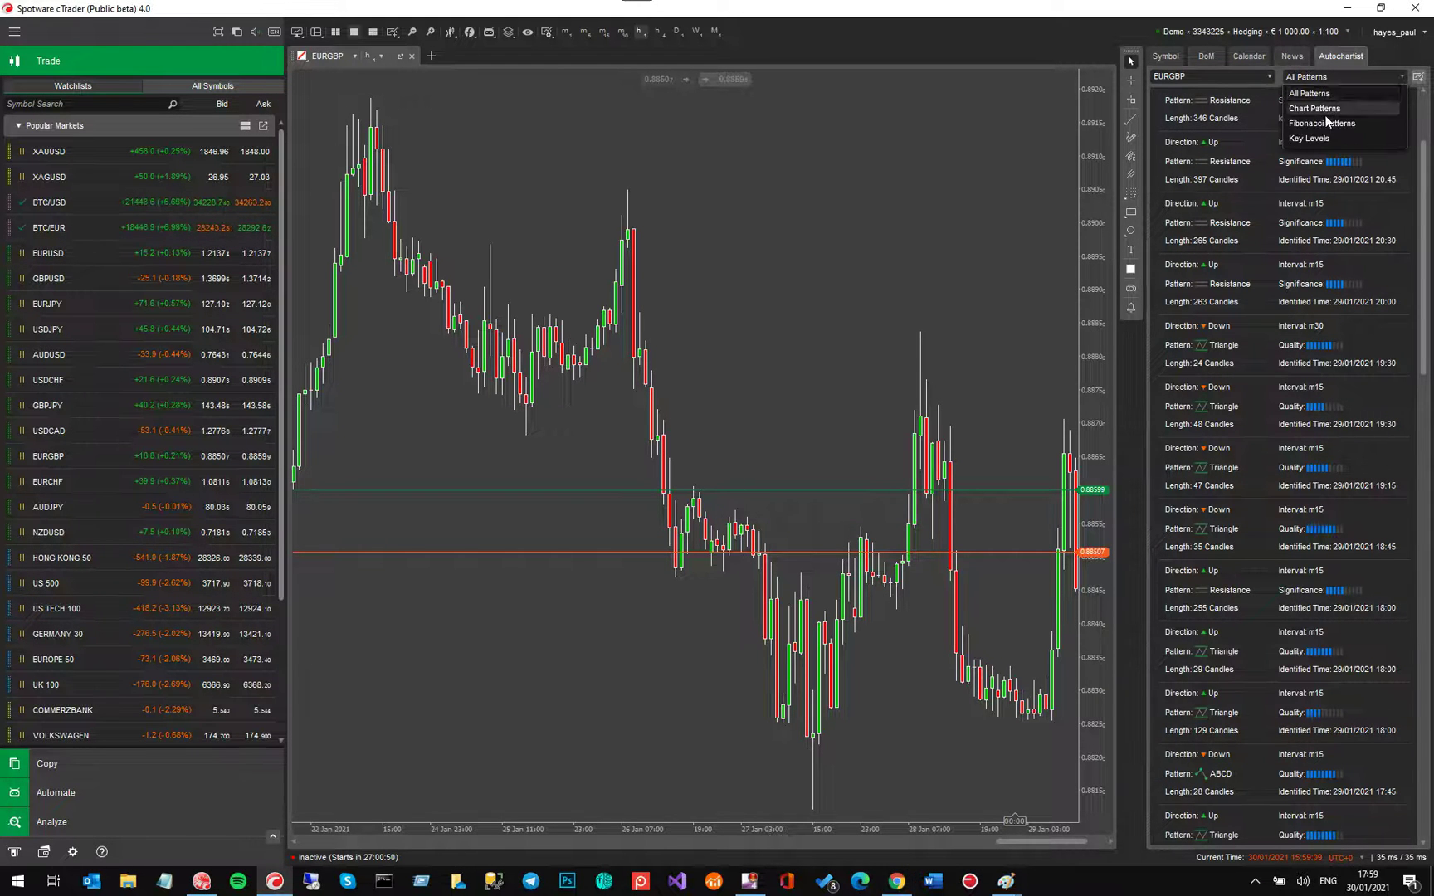
left_click(1326, 125)
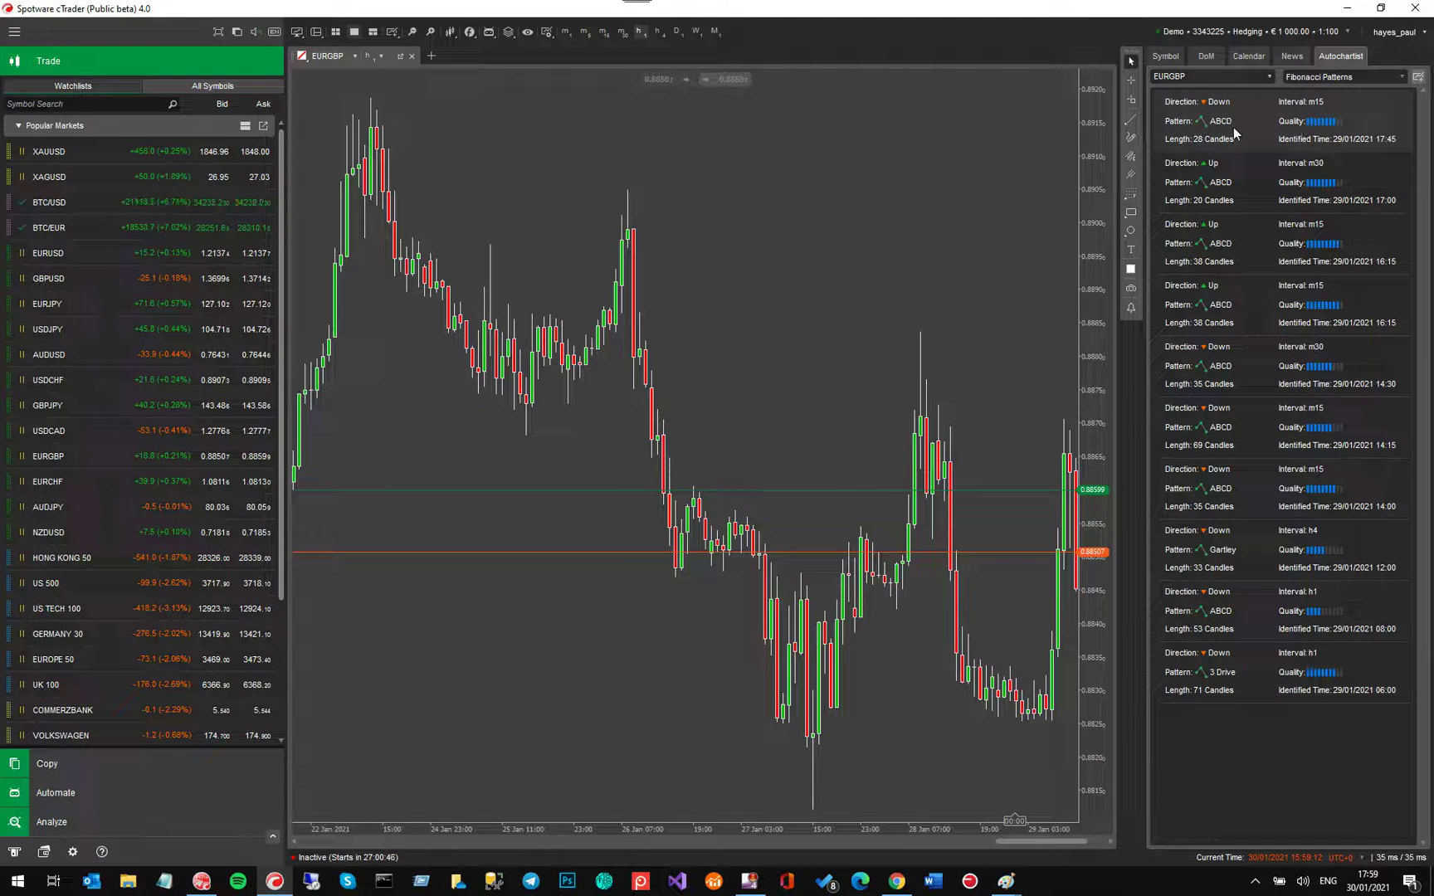
left_click(1385, 75)
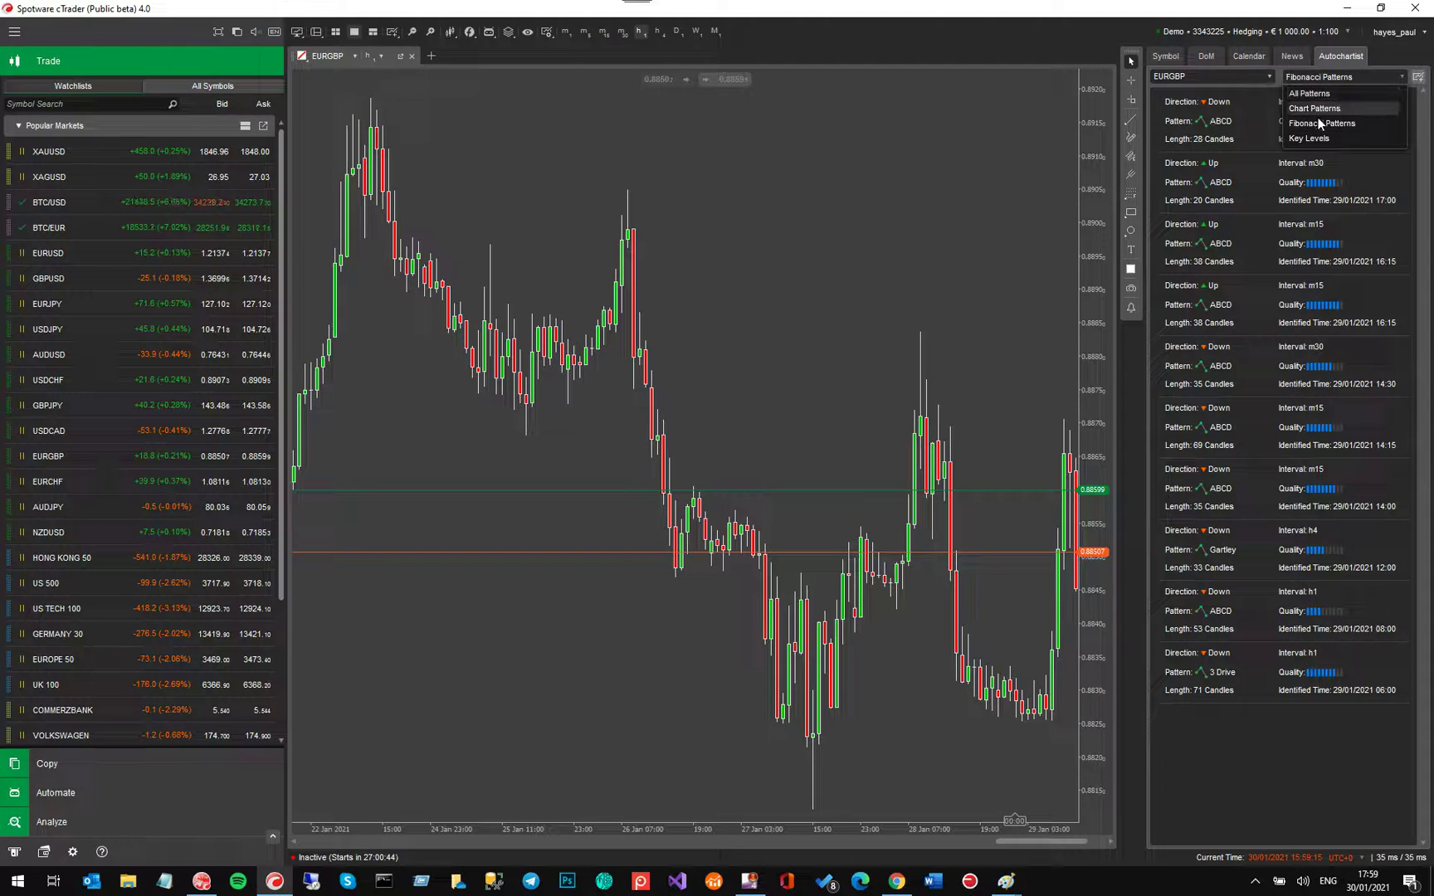
left_click(1307, 138)
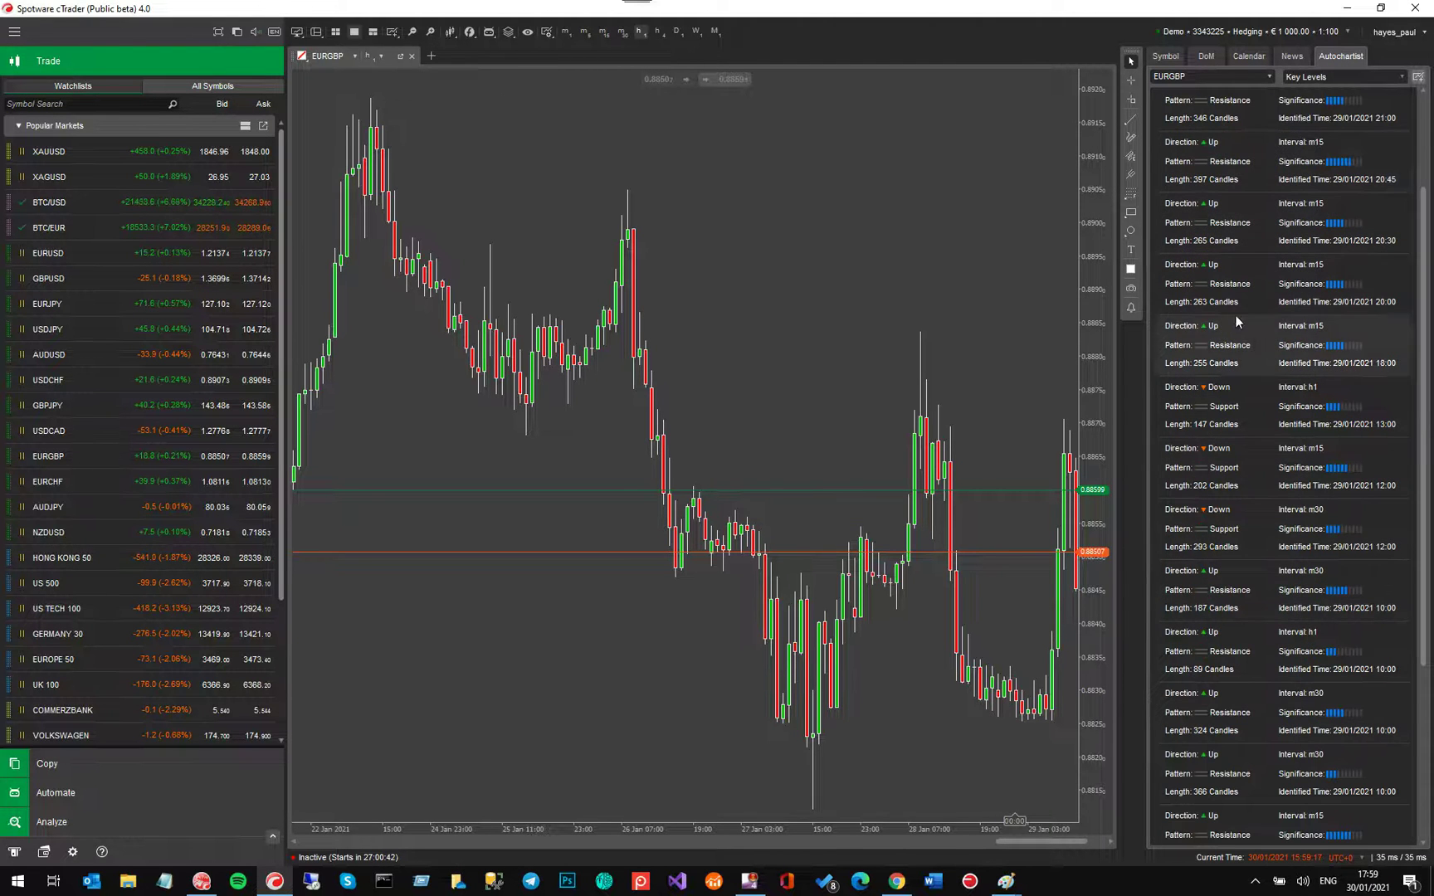
left_click(1358, 75)
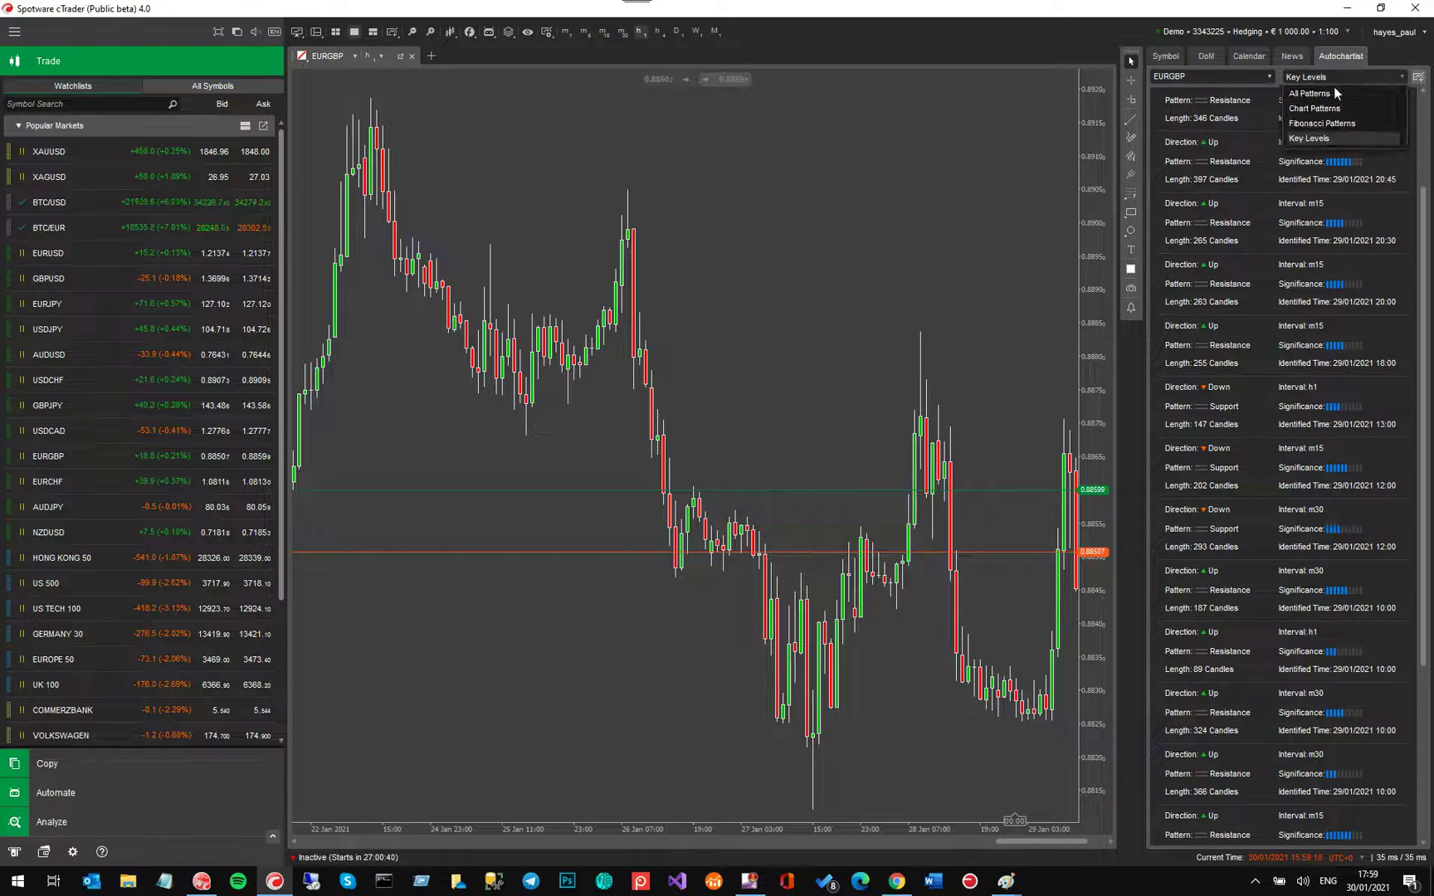
left_click(1319, 108)
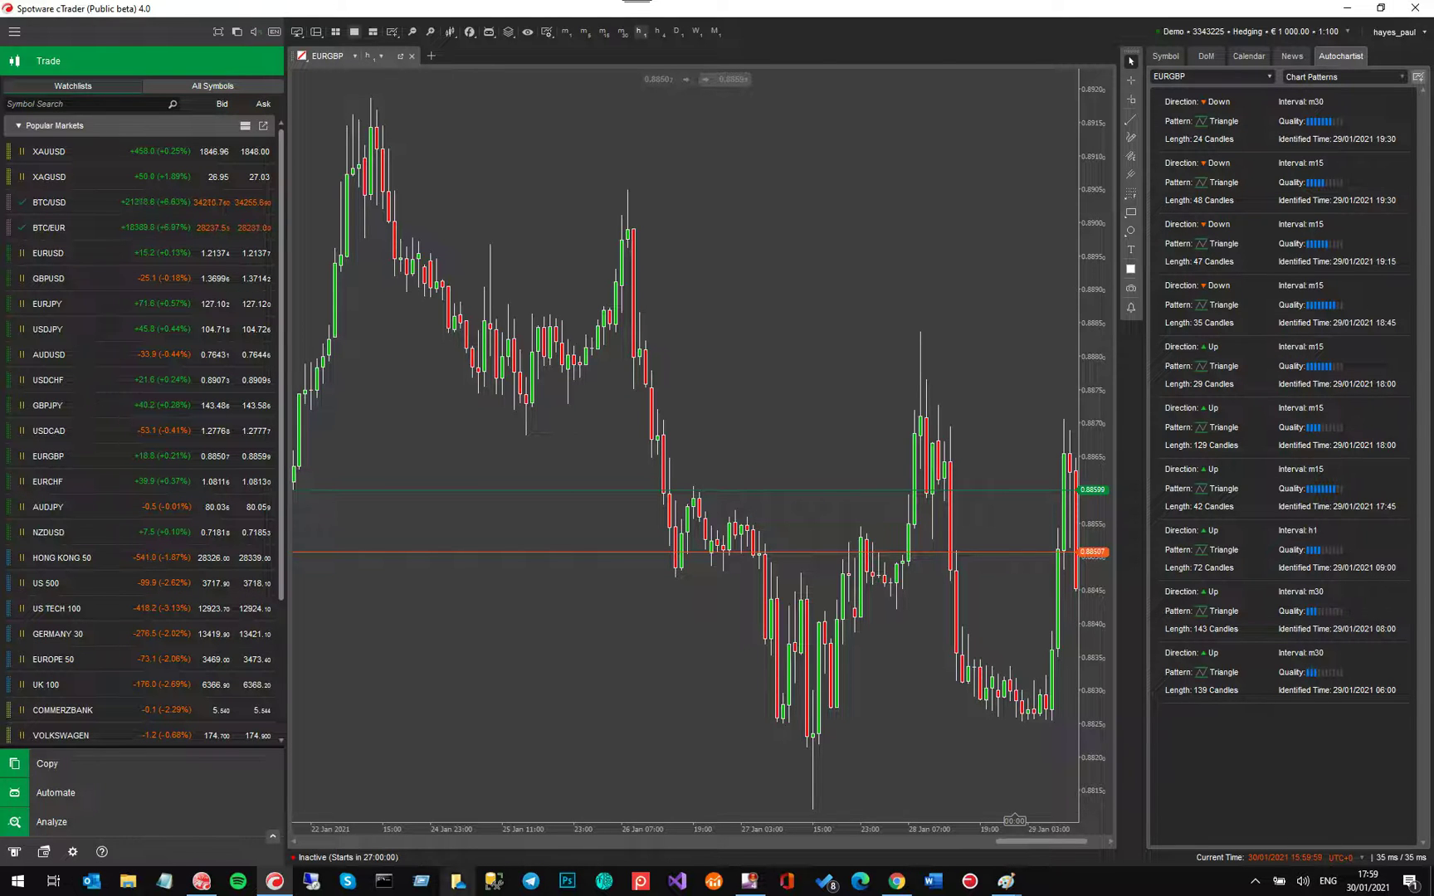
Step: Request a 500 EUR withdrawal with the comment 'profits', then close the withdrawal window
left_click(44, 851)
left_click(743, 305)
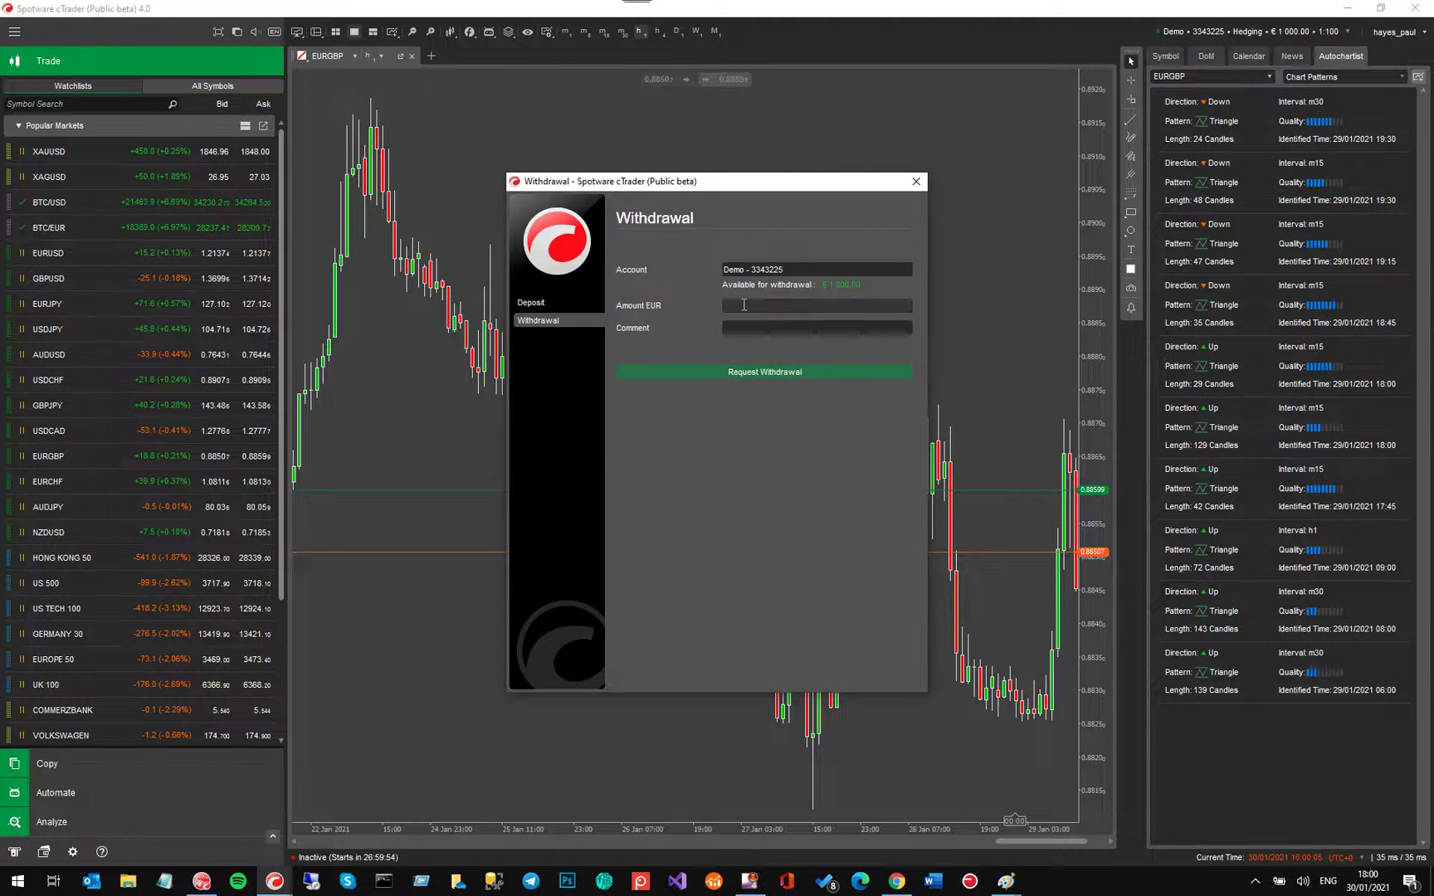
type("5009")
key("BackSpace")
left_click(774, 327)
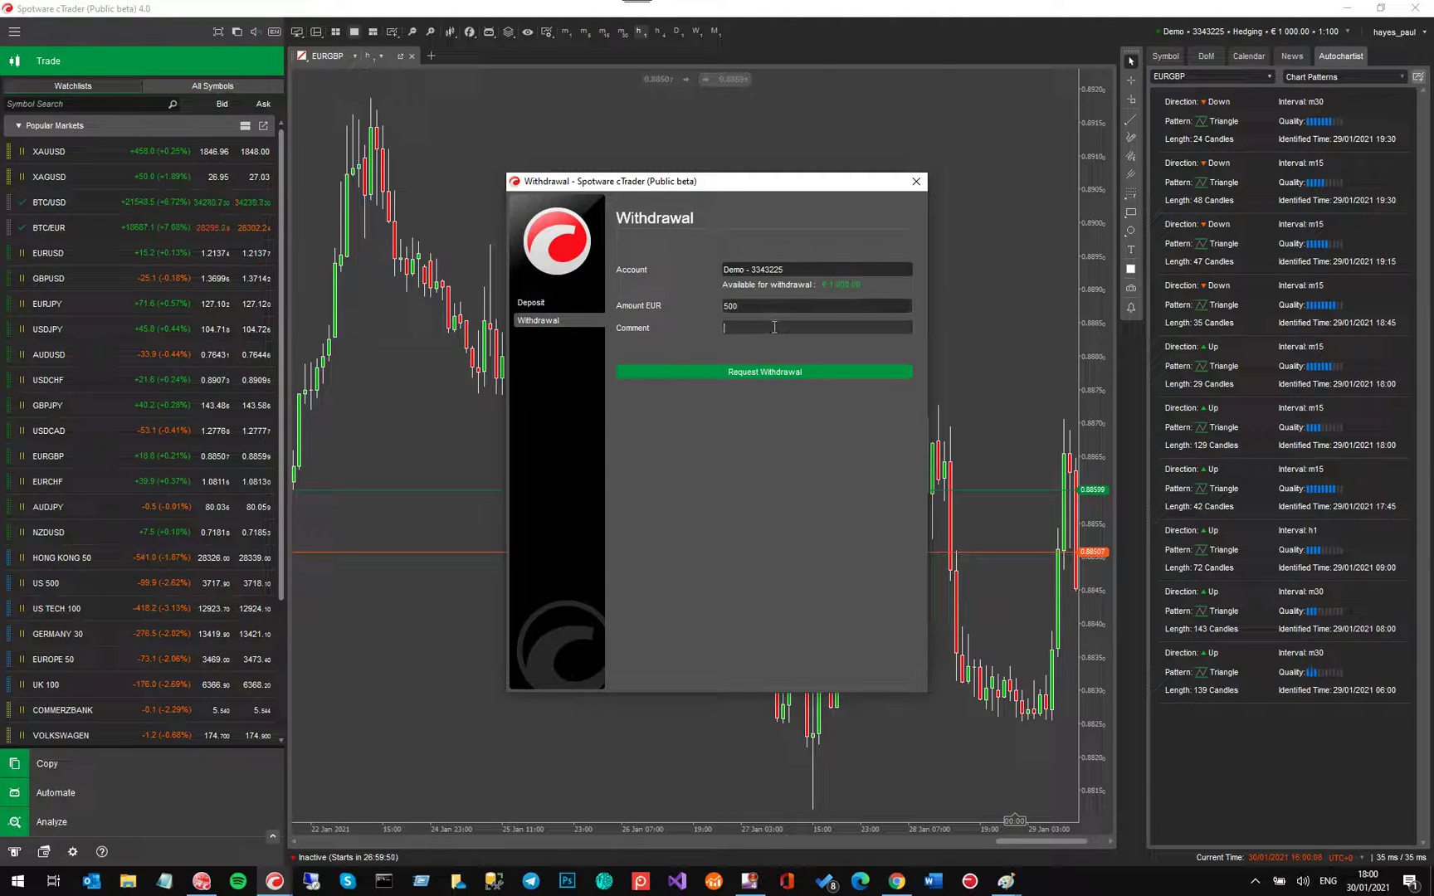
type("savingd")
key("BackSpace")
key("BackSpace")
key("BackSpace")
key("BackSpace")
key("BackSpace")
key("BackSpace")
key("BackSpace")
type("profits")
left_click(793, 371)
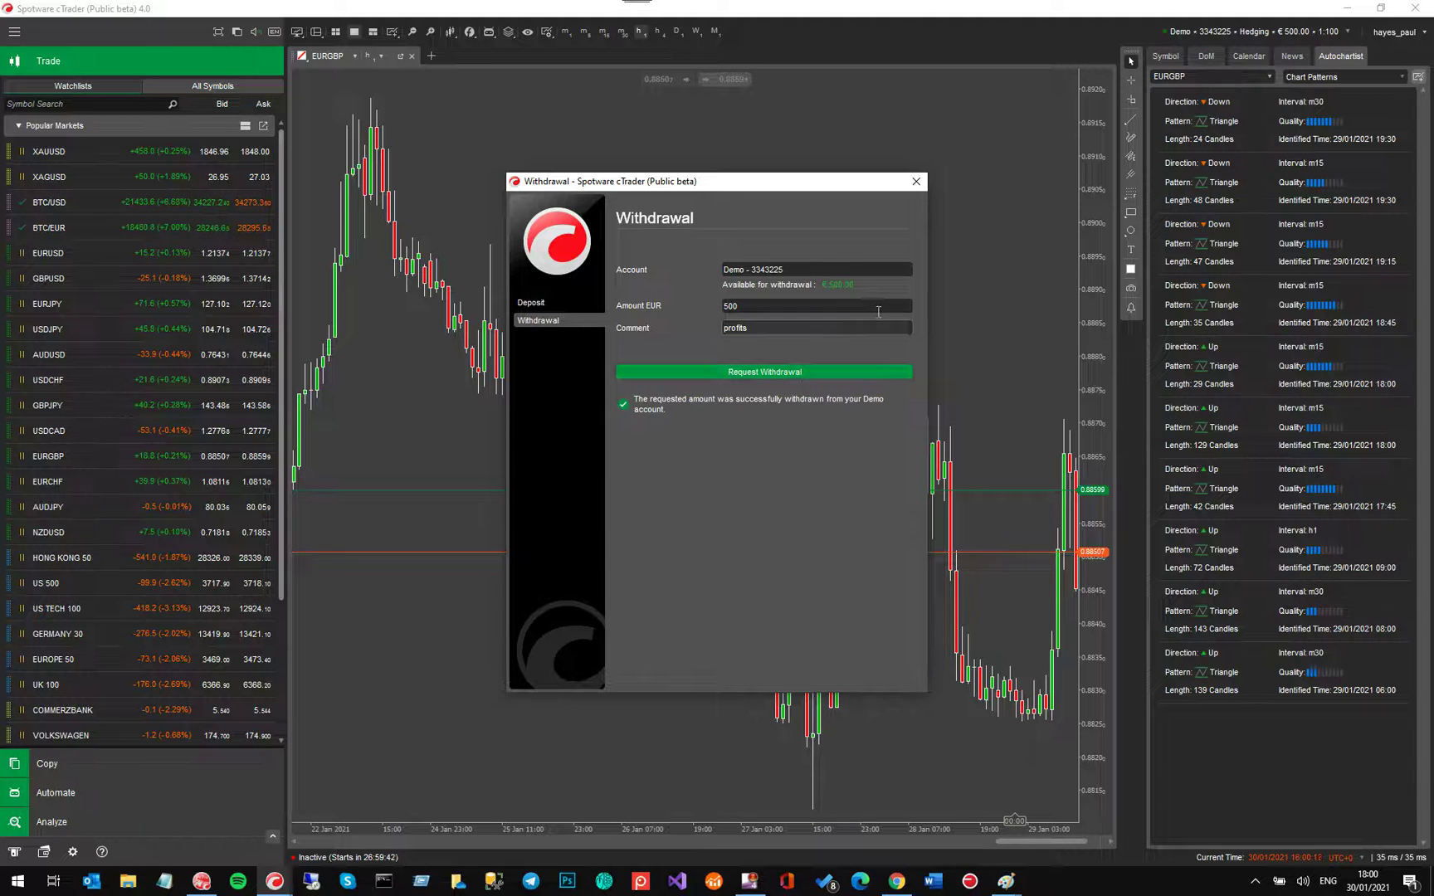
left_click(915, 181)
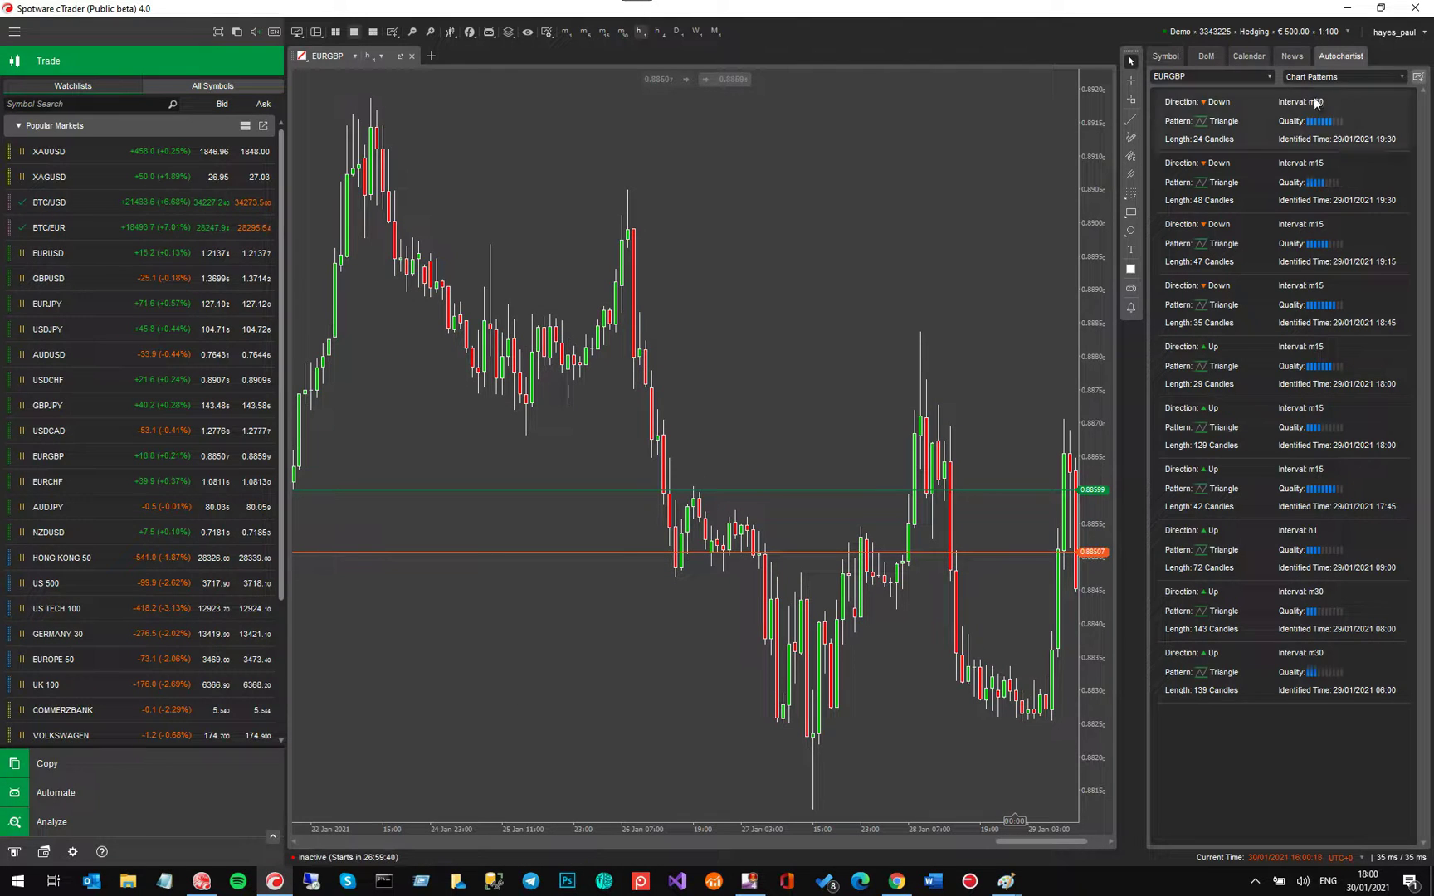
Step: Deposit 500 EUR into the demo account and close the deposit window
left_click(18, 852)
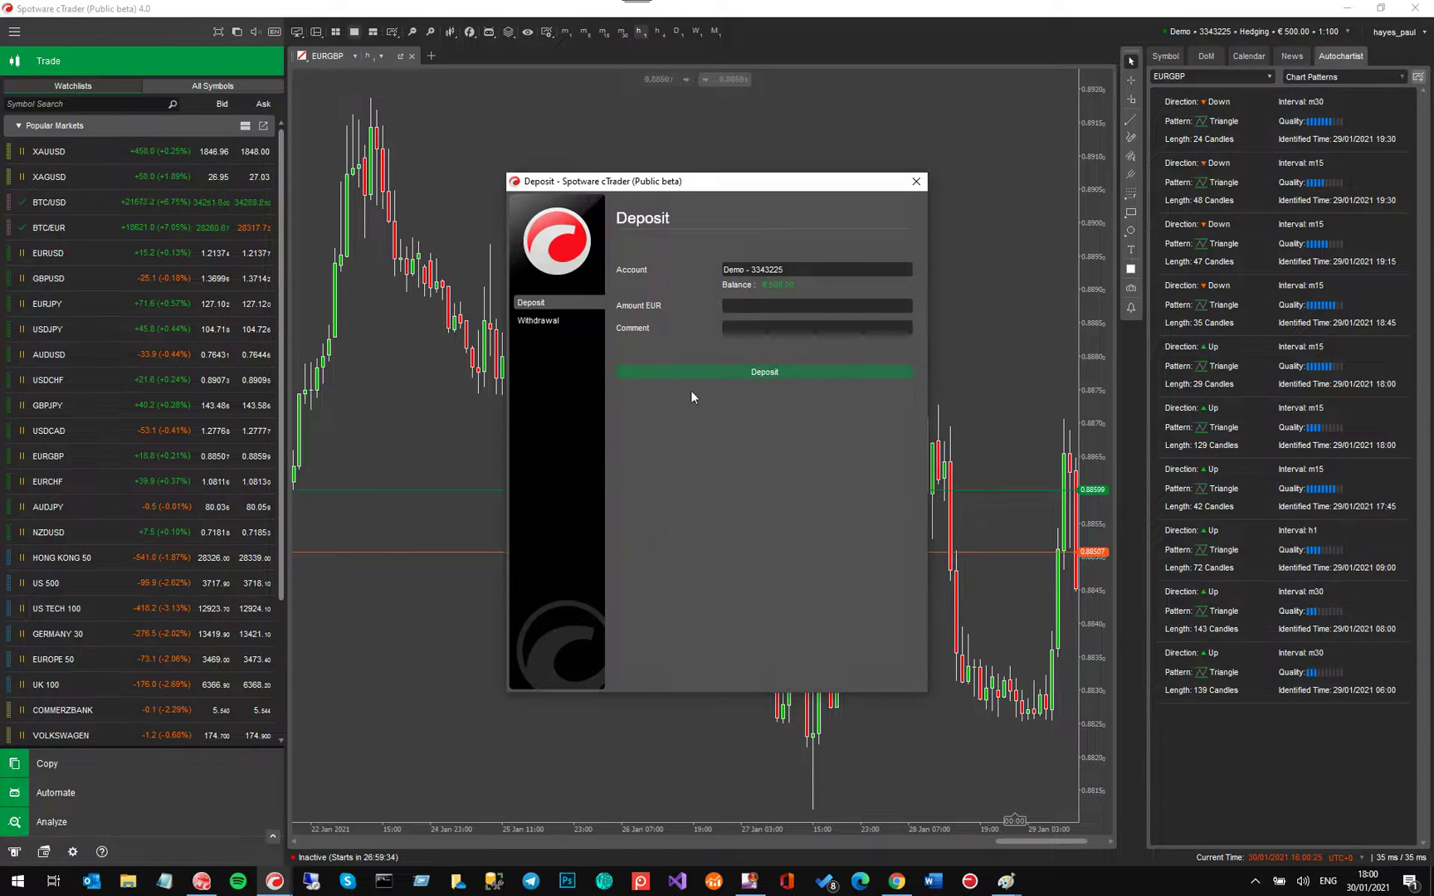
type("500")
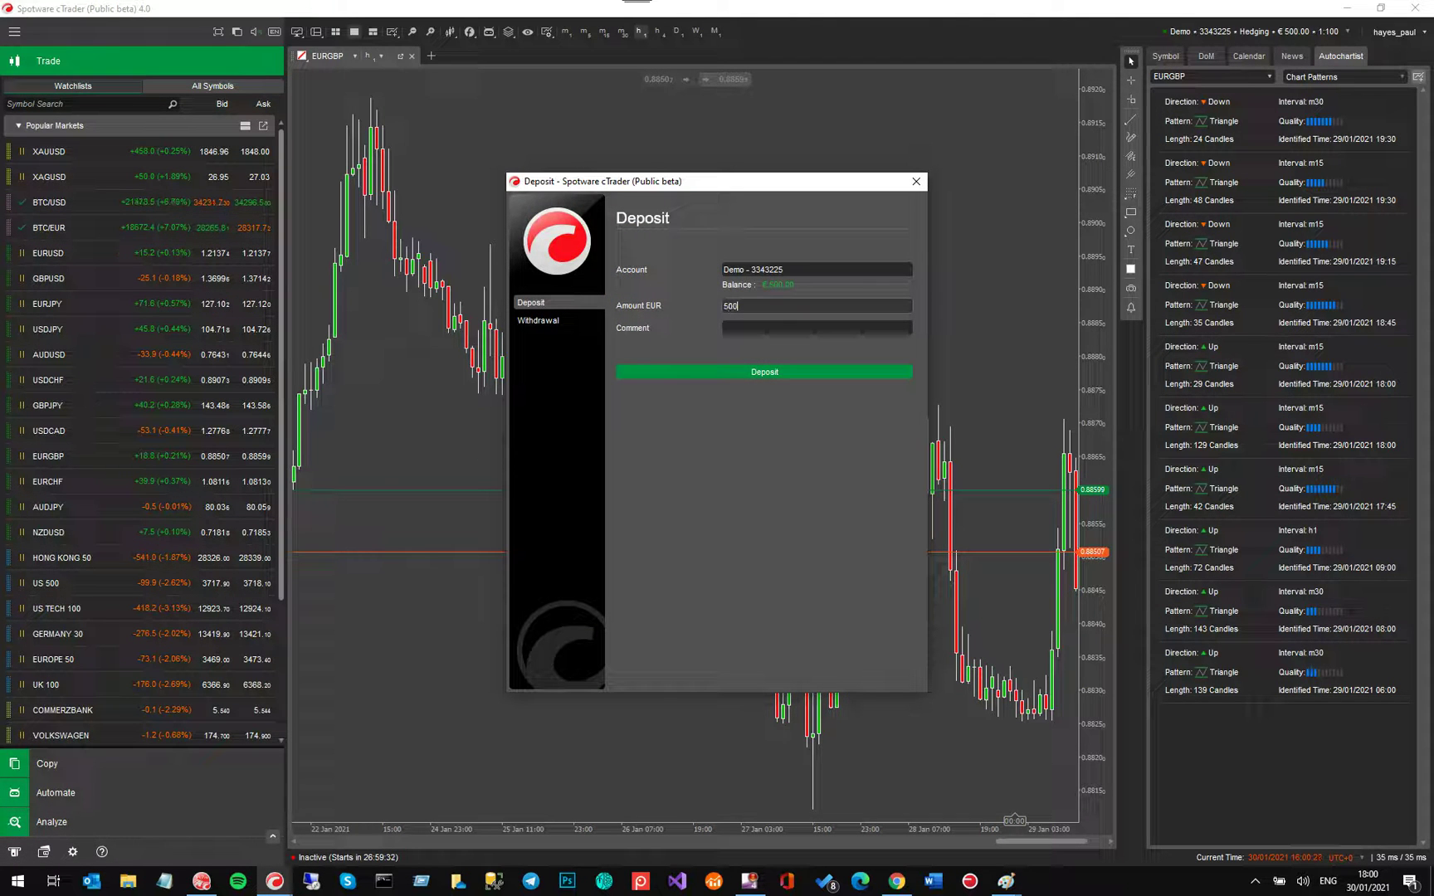
left_click(791, 370)
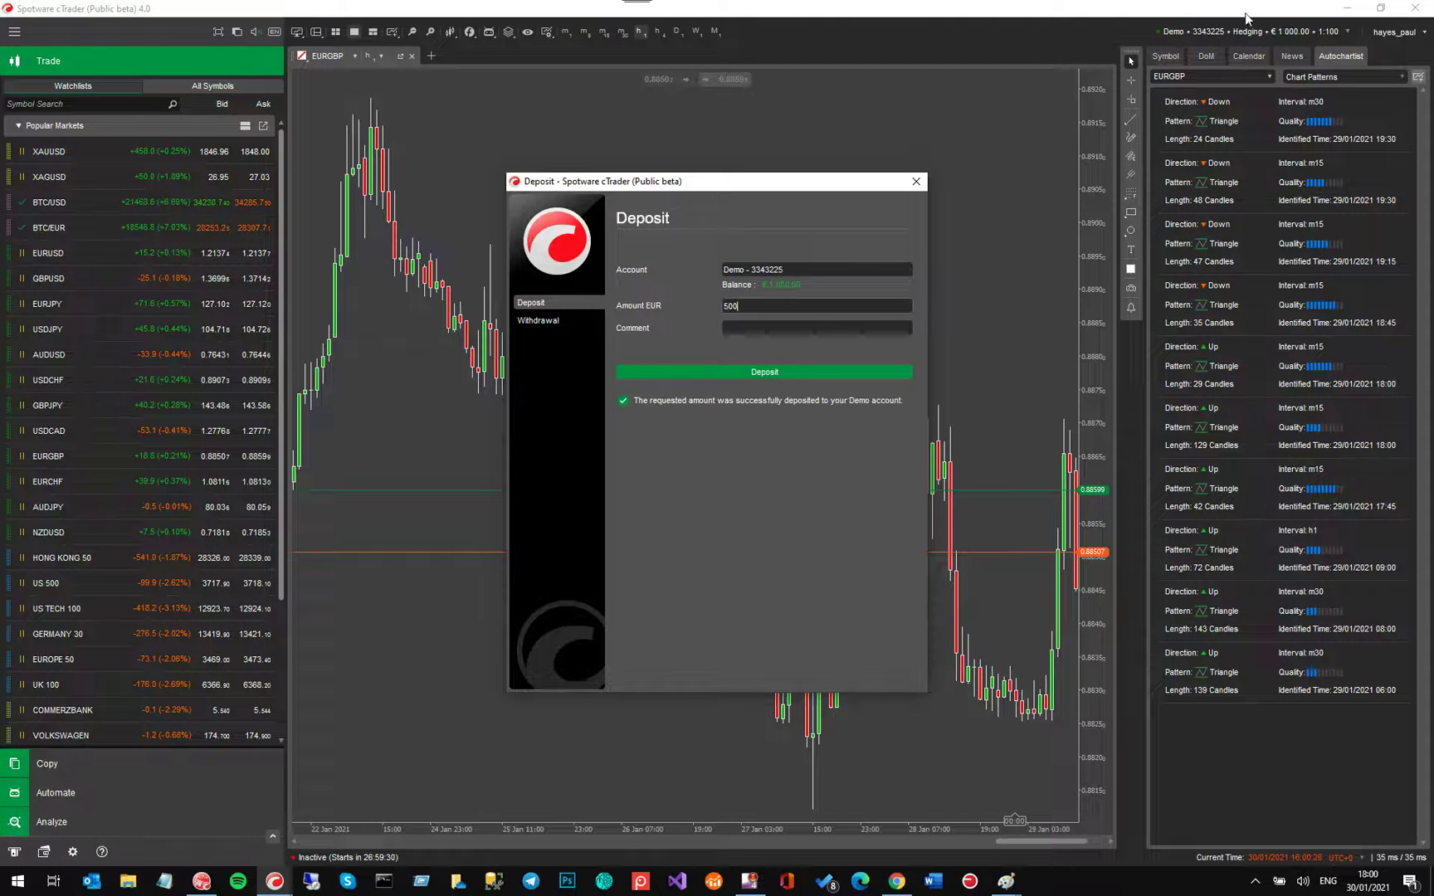
left_click(916, 181)
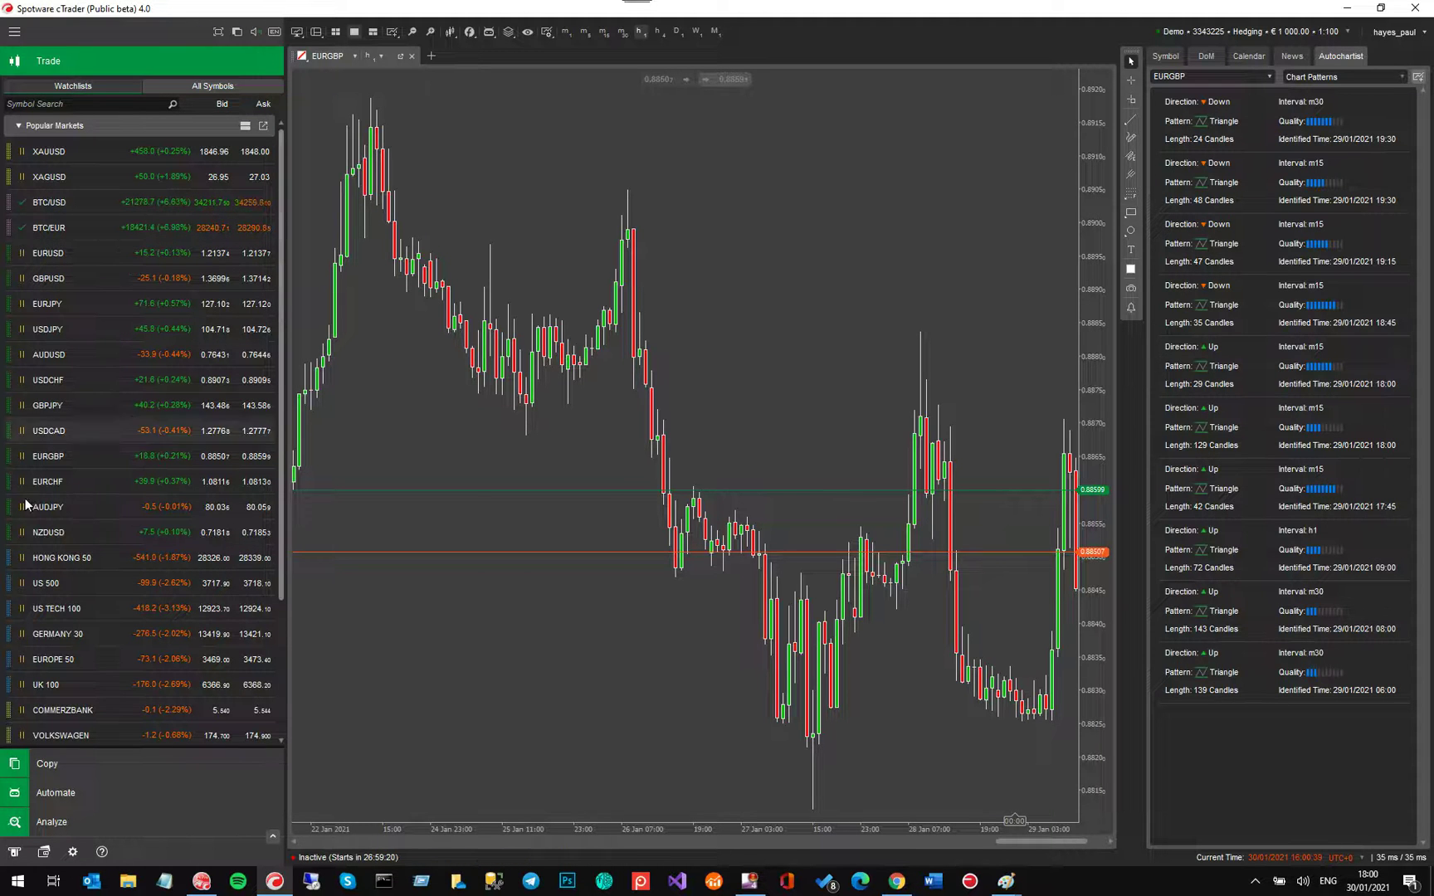
Step: Show the General page of Settings from the bottom-bar gear icon
left_click(73, 851)
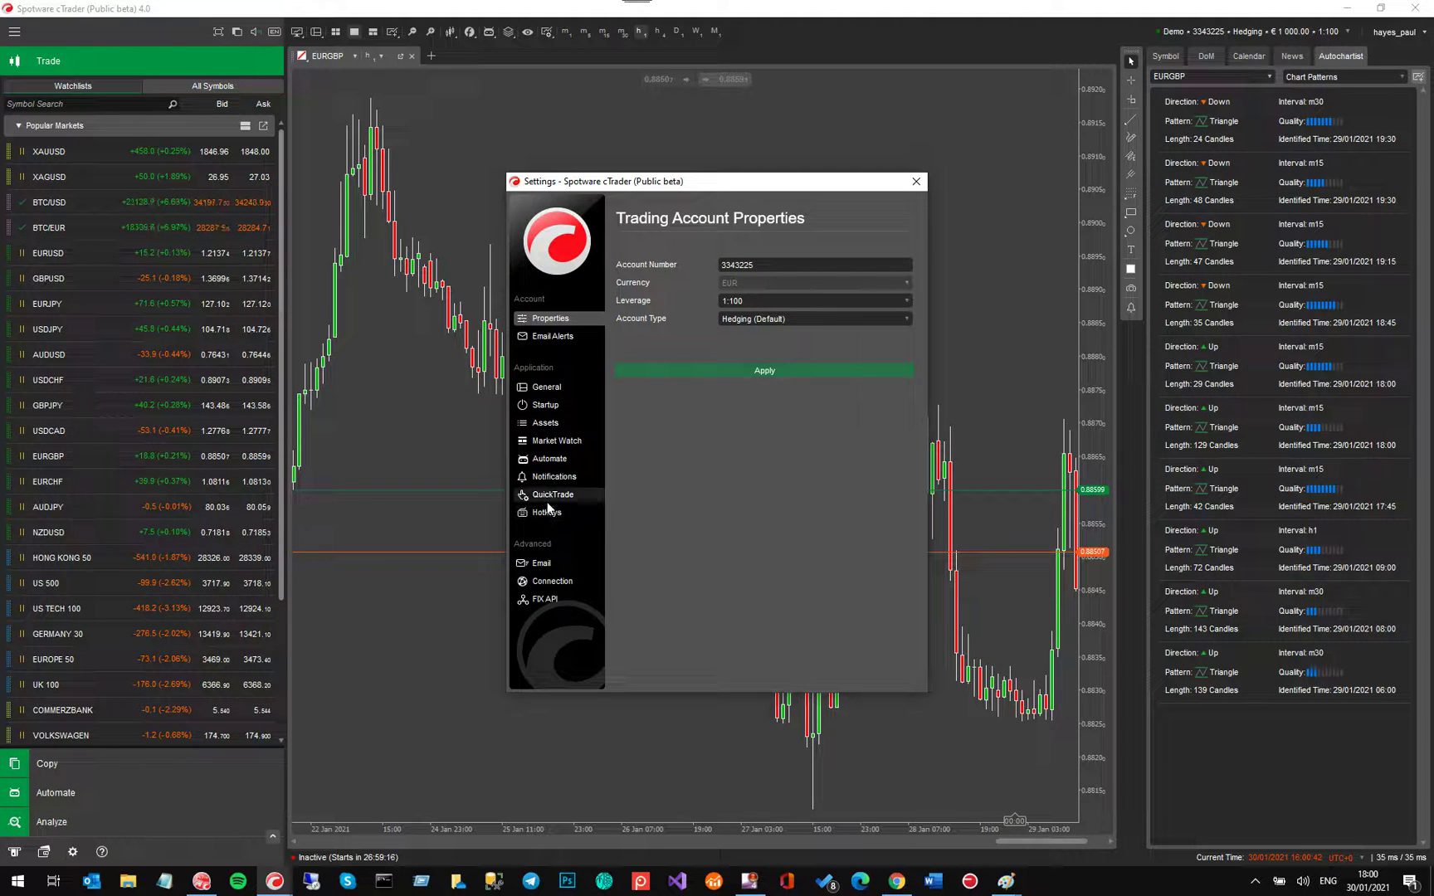
left_click(542, 385)
scroll(802, 453, "down", 1)
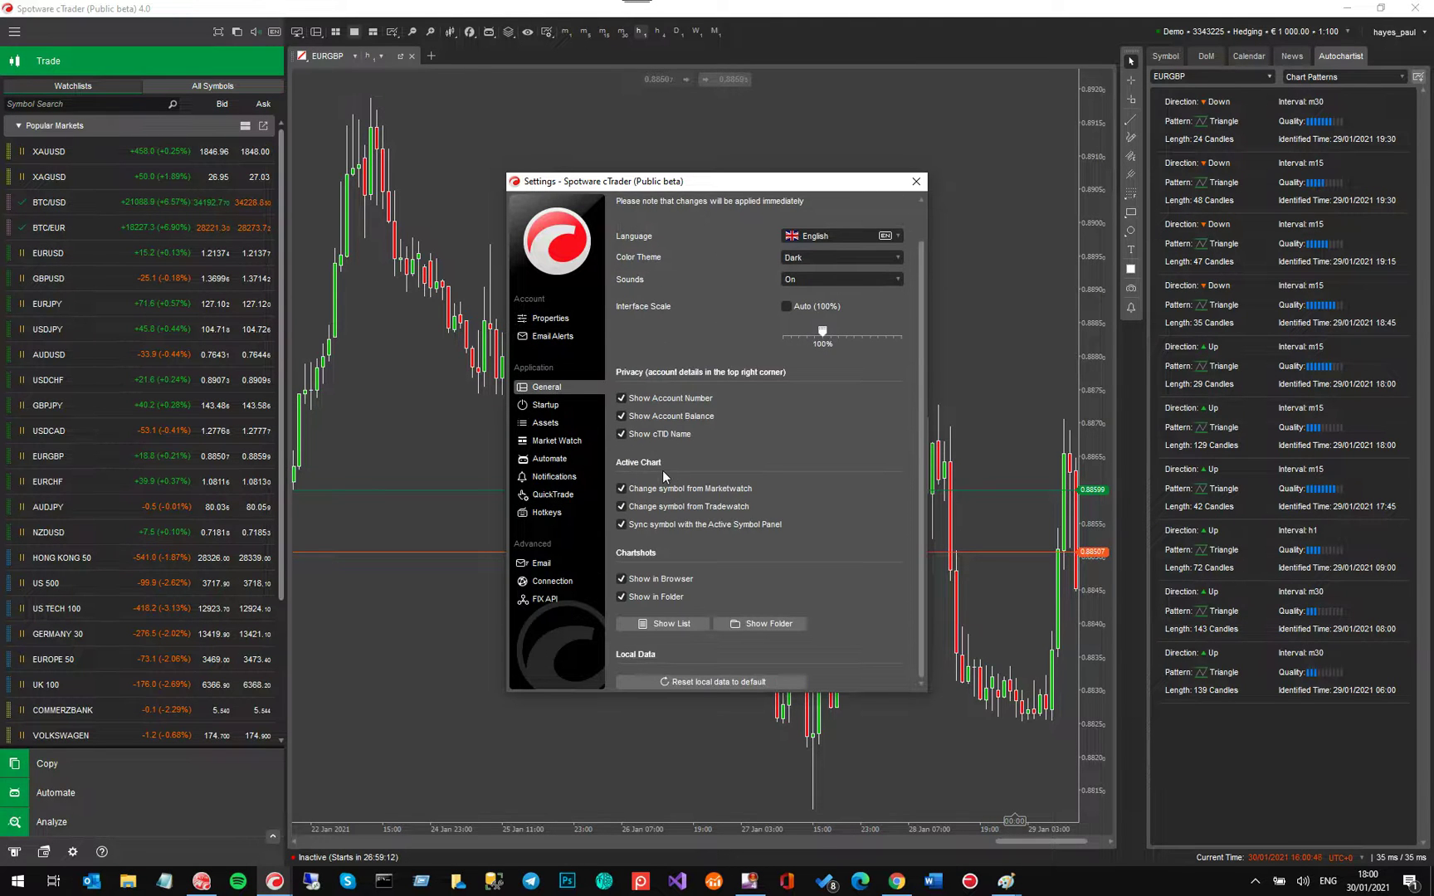